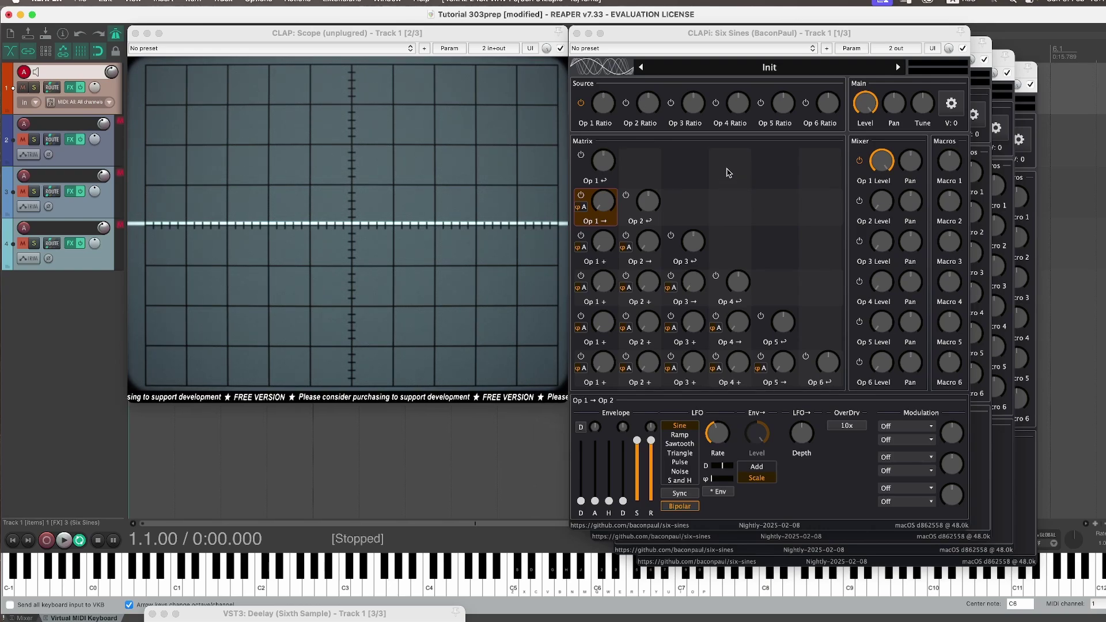
# Step: Turn operator 1's mixer level down to zero and bring operator 2's mixer level up to full
pyautogui.click(605, 110)
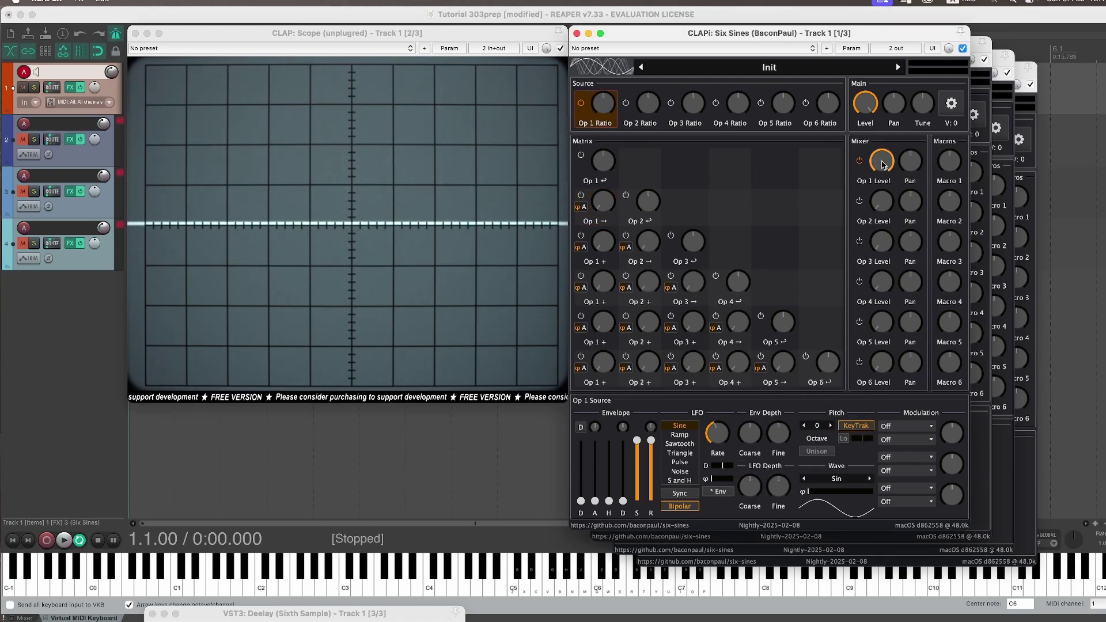
pyautogui.moveTo(886, 163); pyautogui.dragTo(884, 193)
pyautogui.click(885, 199)
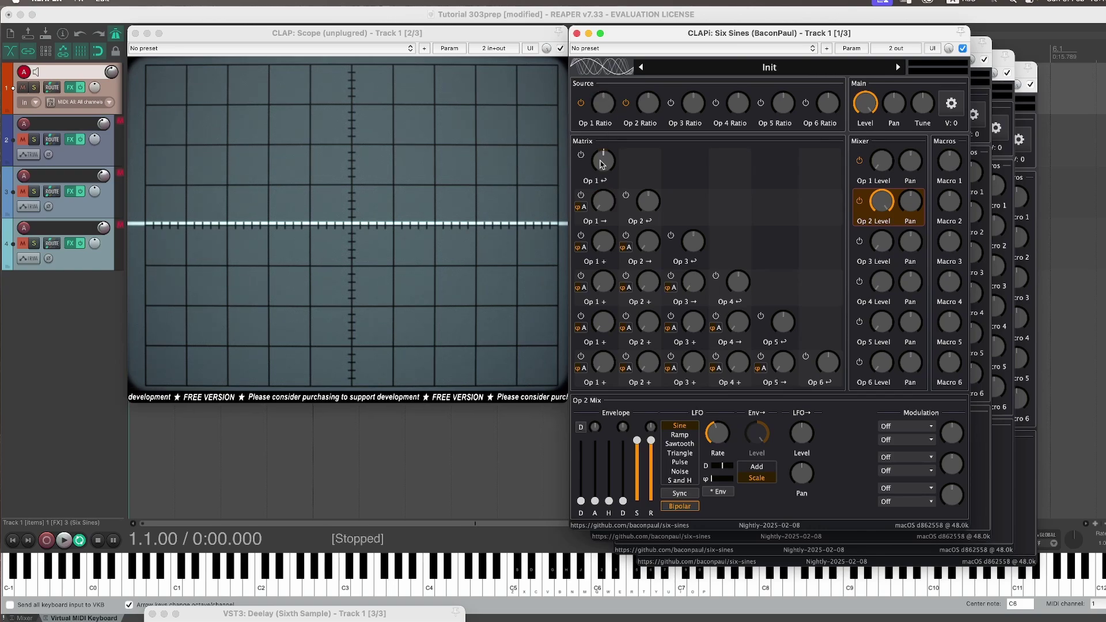
# Step: Switch on modulation from operator 1 to operator 2 and raise its depth to roughly three quarters
pyautogui.moveTo(605, 199); pyautogui.dragTo(606, 198)
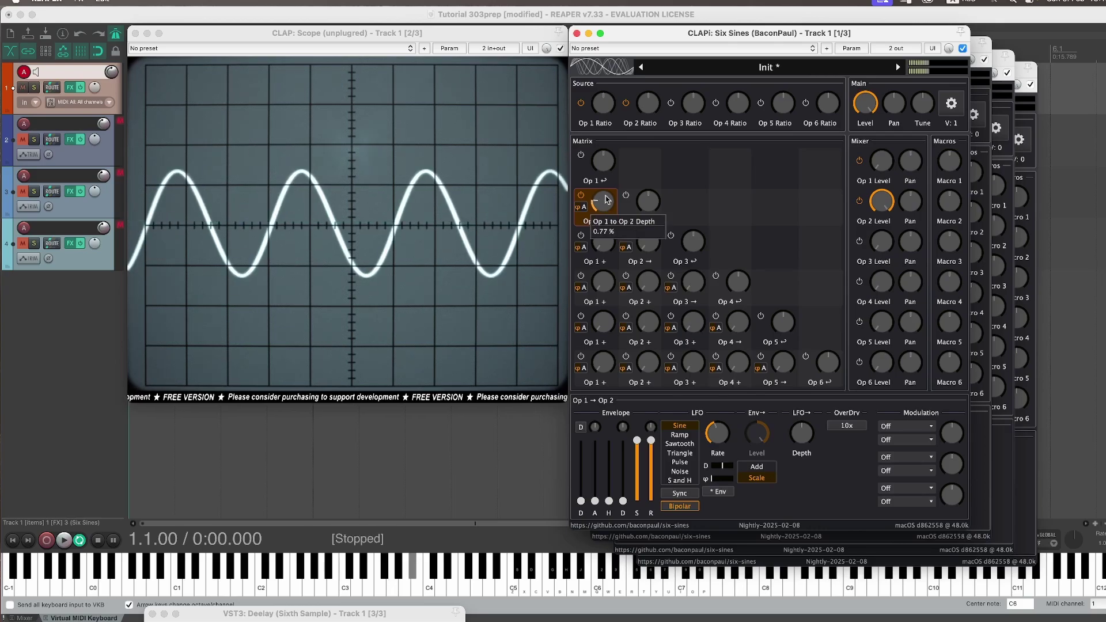
pyautogui.moveTo(604, 209); pyautogui.dragTo(622, 152)
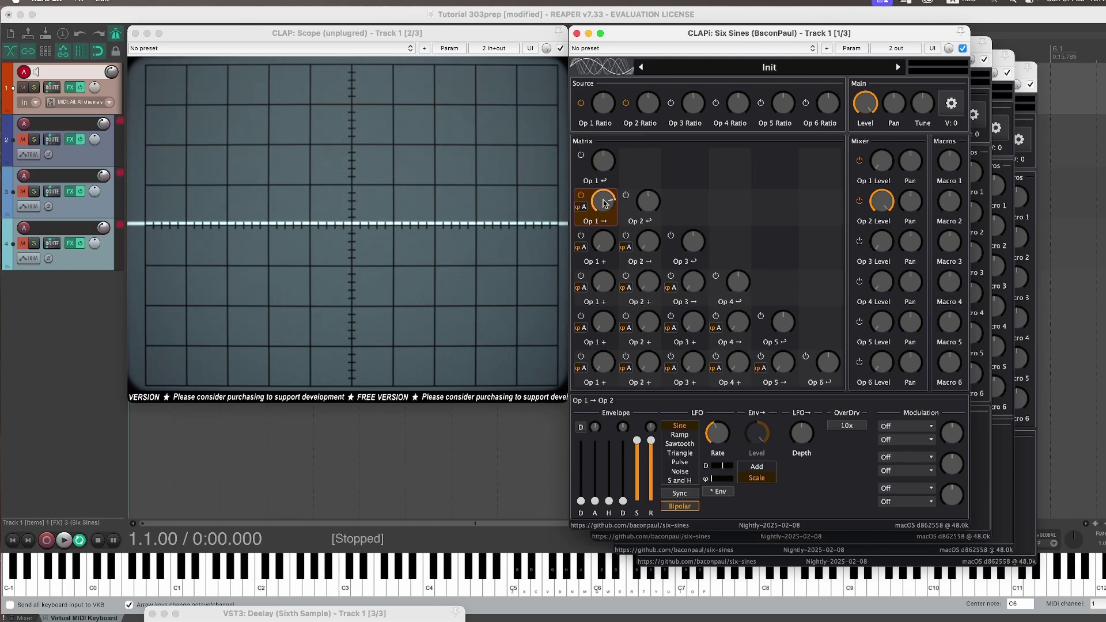
pyautogui.moveTo(605, 203); pyautogui.dragTo(614, 214)
pyautogui.doubleClick(612, 213)
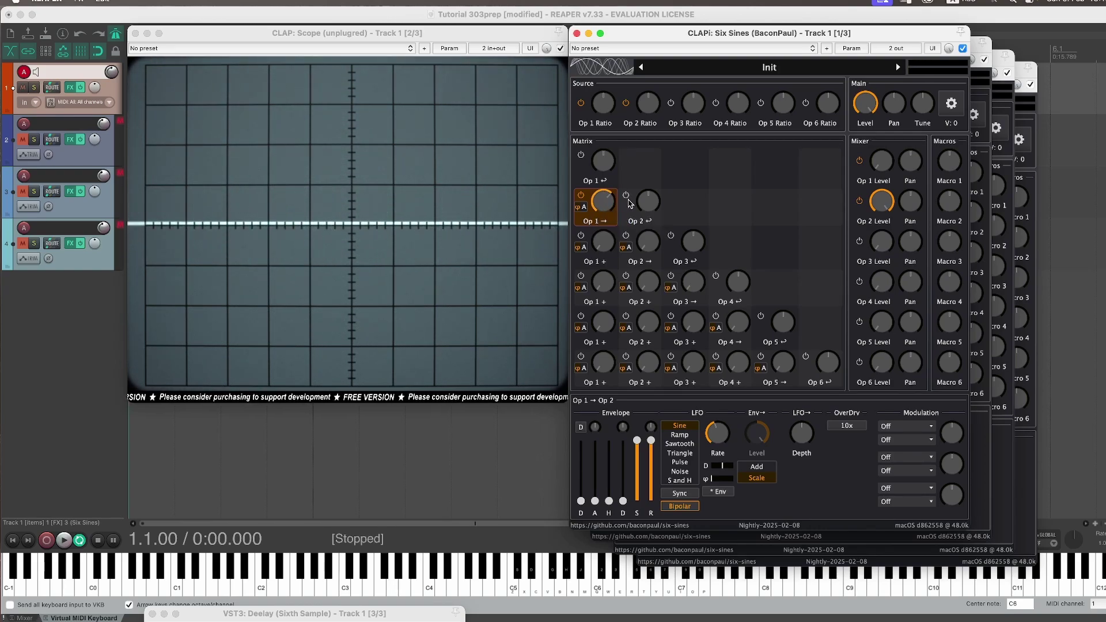
# Step: Disable key tracking on operator 1, set its absolute frequency to about 7.72 Hz, and lower its ratio
pyautogui.click(604, 109)
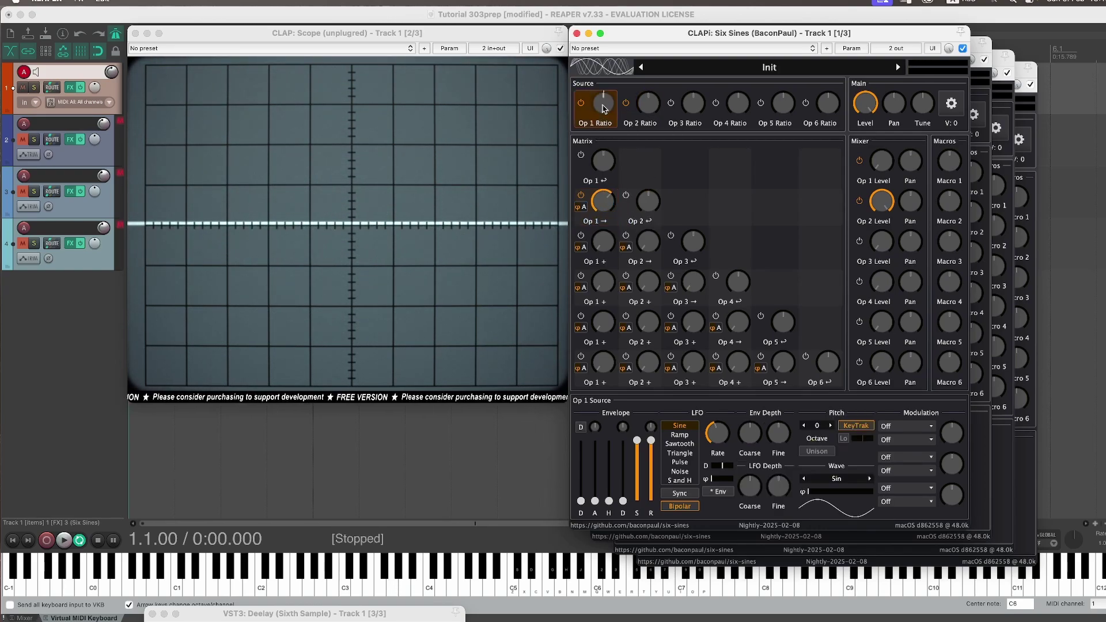
pyautogui.click(857, 428)
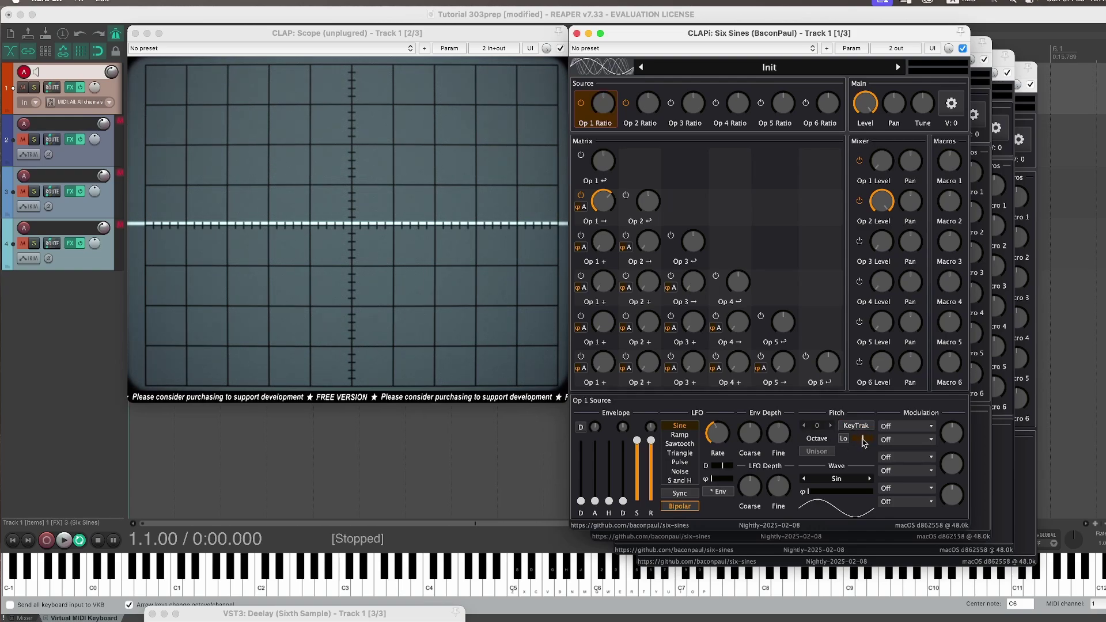
pyautogui.moveTo(864, 441); pyautogui.dragTo(852, 443)
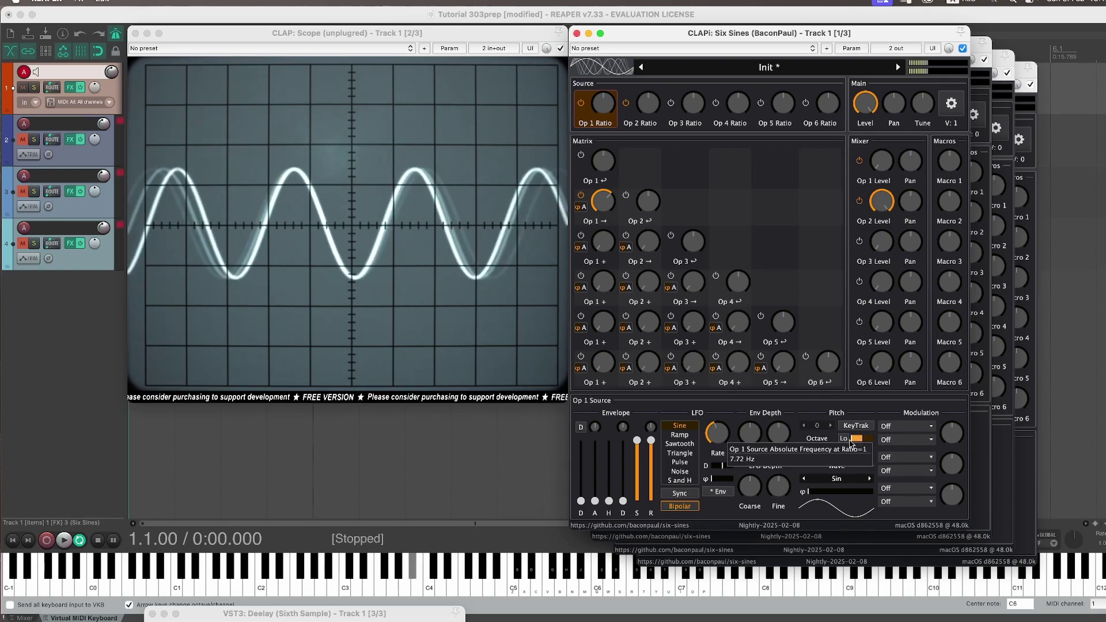
pyautogui.moveTo(604, 103); pyautogui.dragTo(603, 115)
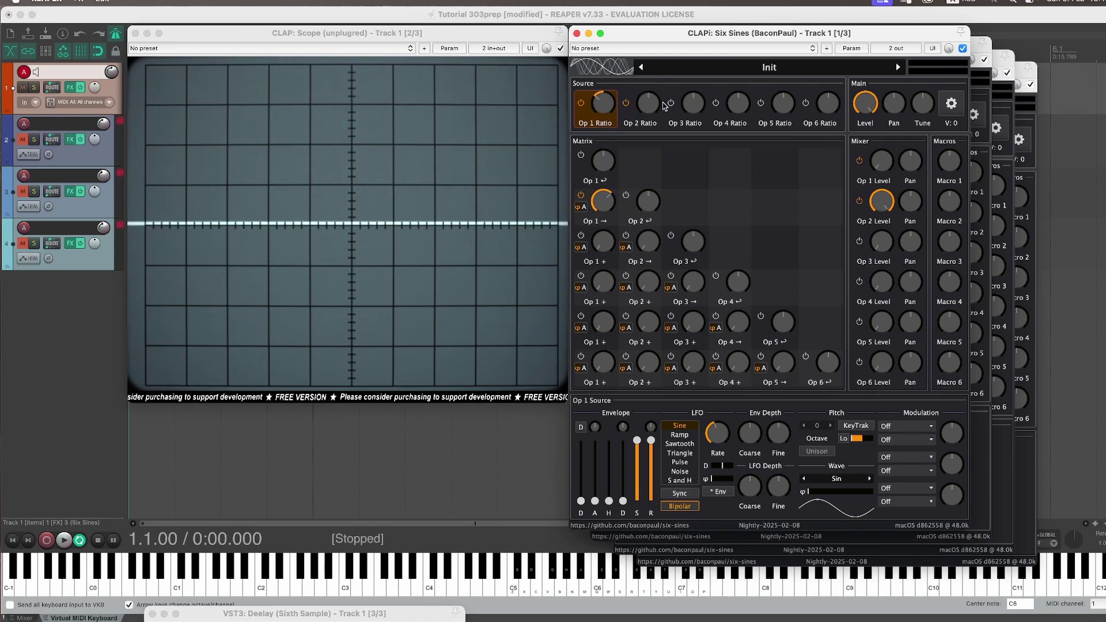
# Step: Raise the Op 1 to Op 2 depth to maximum and set operator 1's waveform to Squarish
pyautogui.click(604, 203)
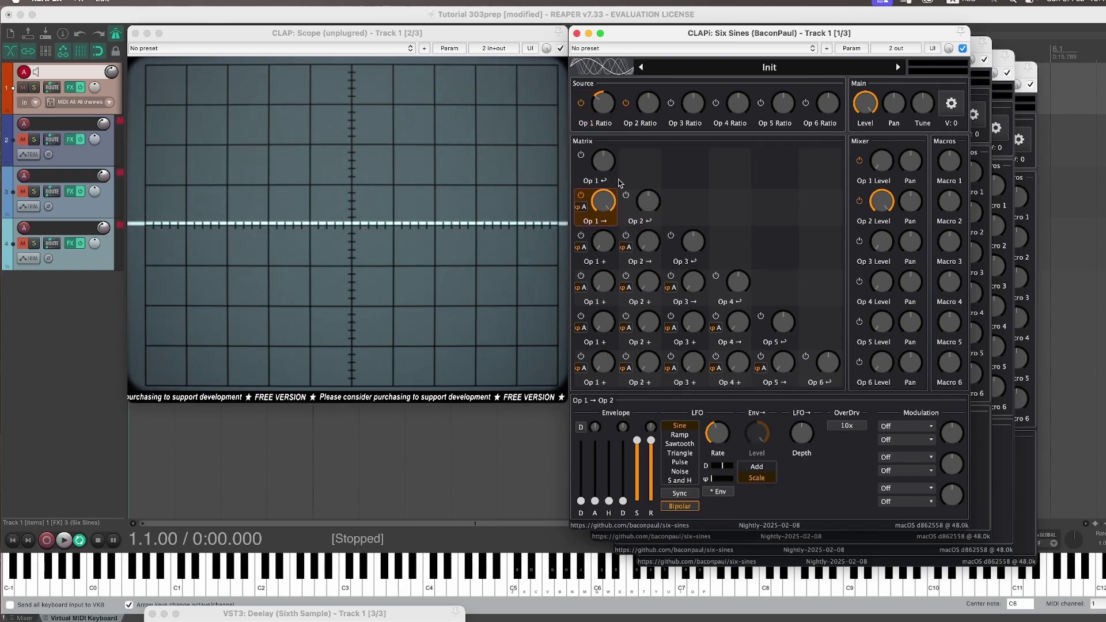
pyautogui.click(599, 107)
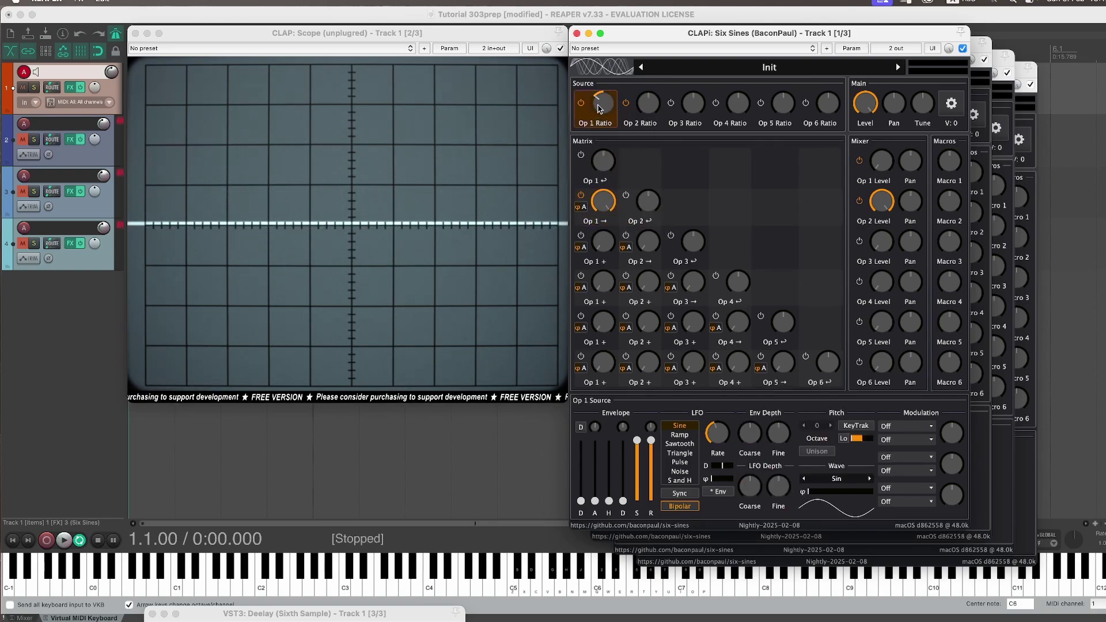
pyautogui.click(840, 483)
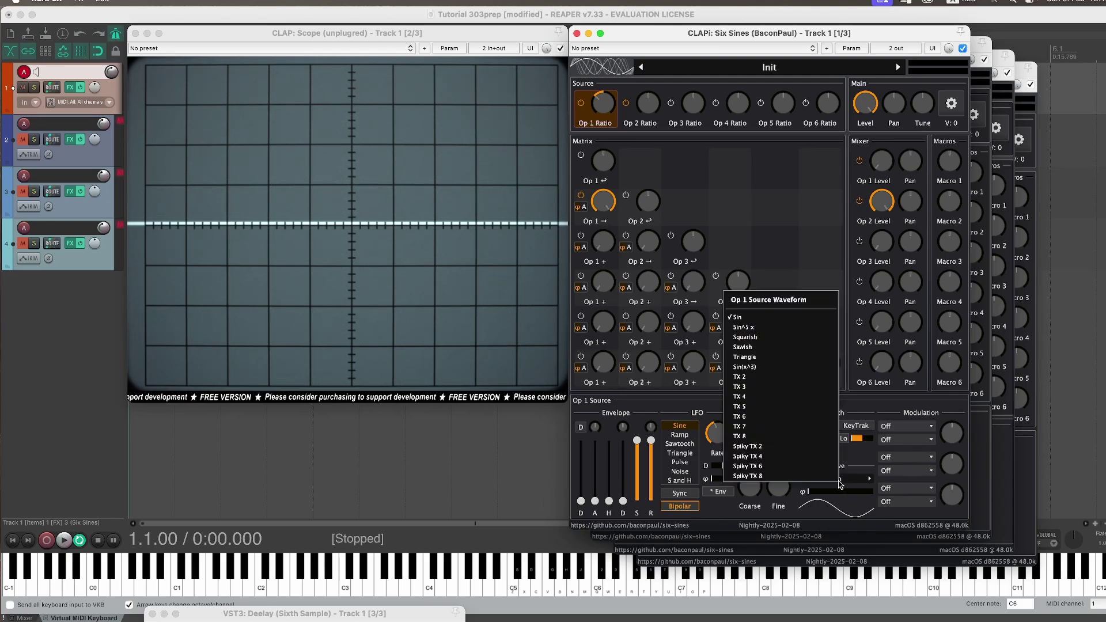
pyautogui.click(752, 339)
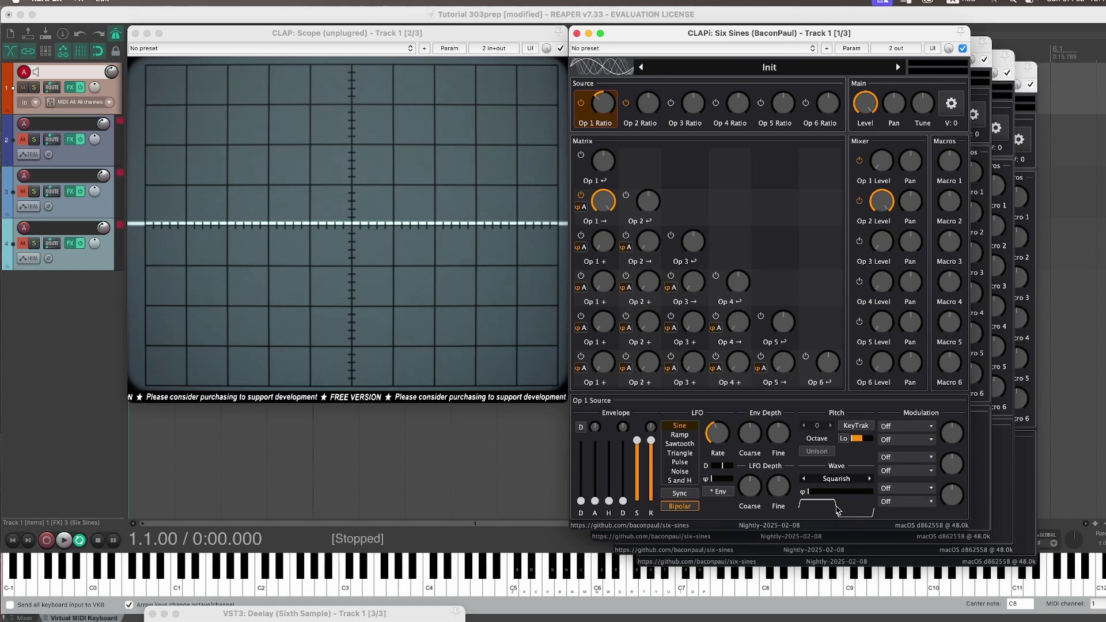
# Step: Raise operator 1's ratio to speed up the modulation and reduce the main output level
pyautogui.moveTo(602, 105); pyautogui.dragTo(610, 72)
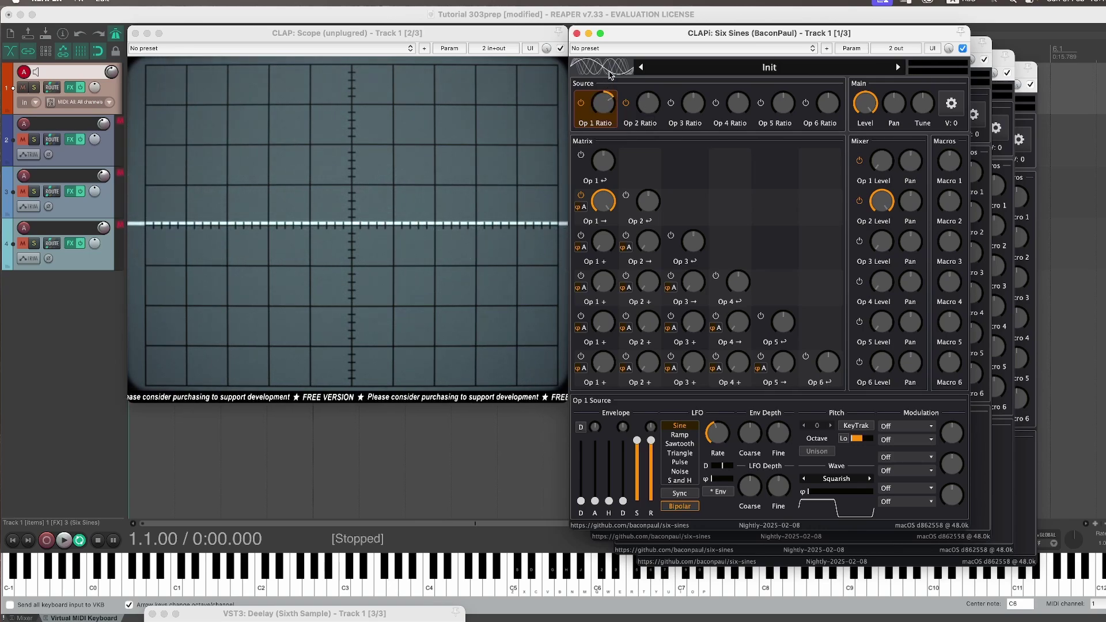
pyautogui.click(865, 103)
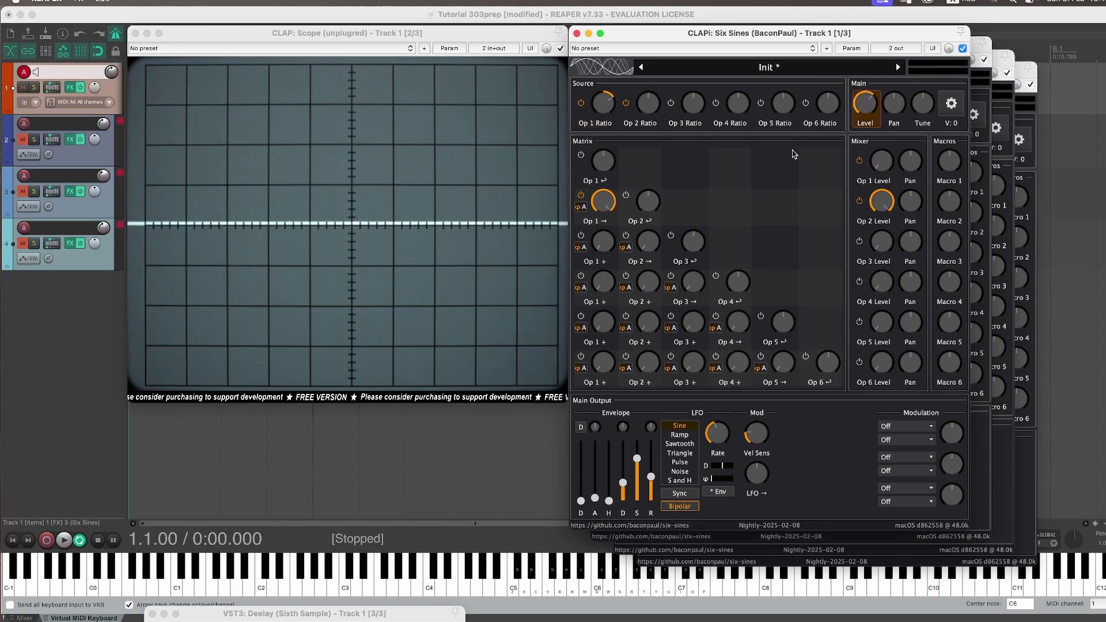
pyautogui.click(605, 100)
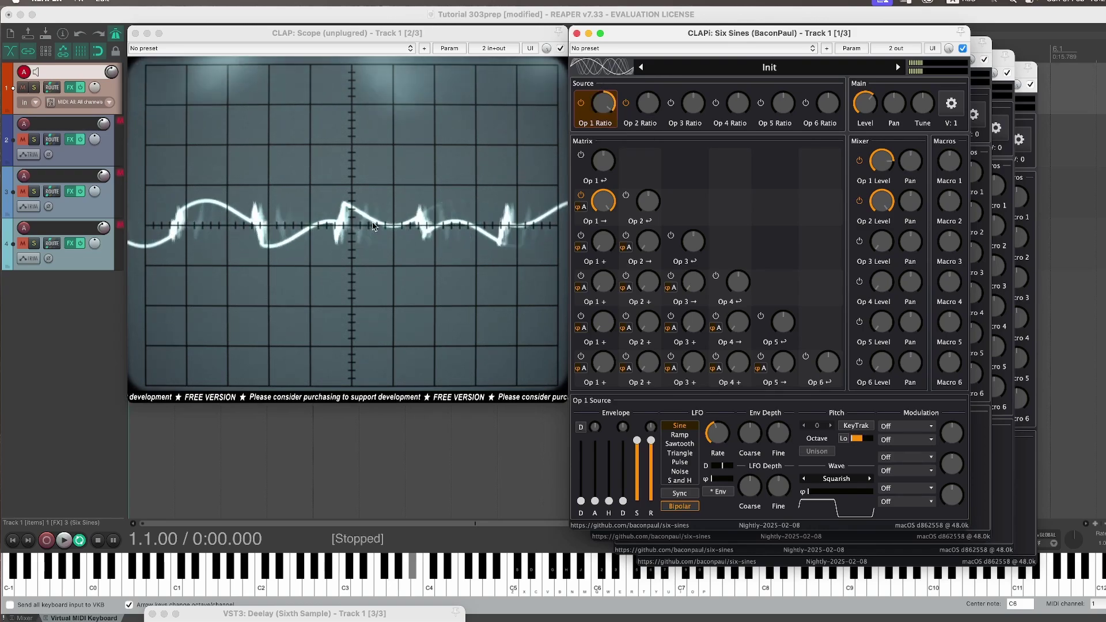
# Step: Take operator 1 out of the mix by lowering its level to zero, and readjust its ratio
pyautogui.click(597, 214)
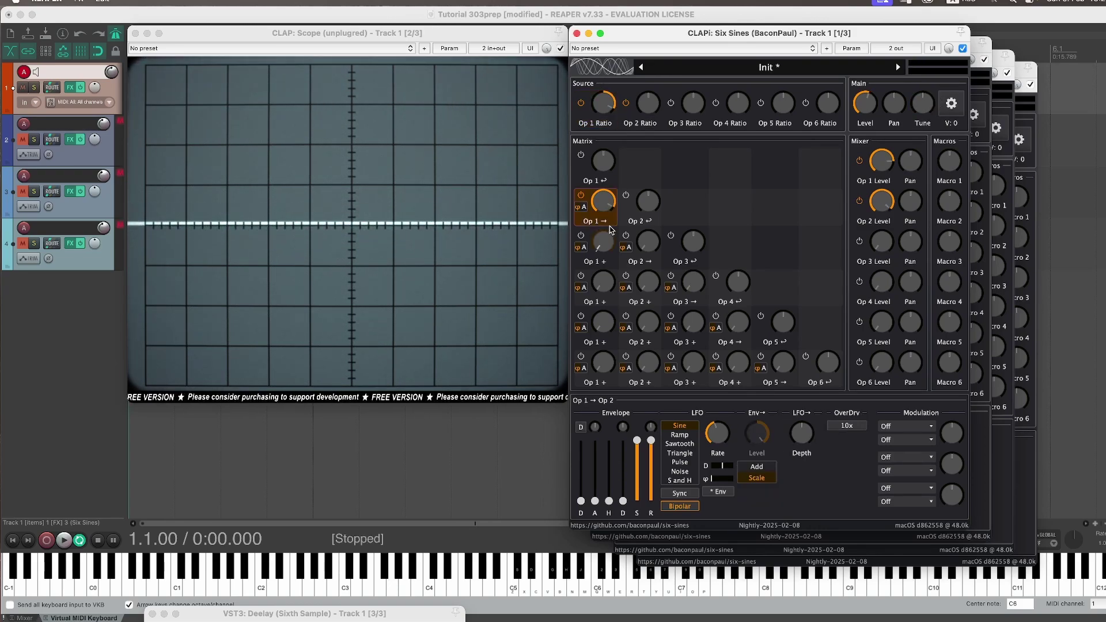
pyautogui.click(604, 105)
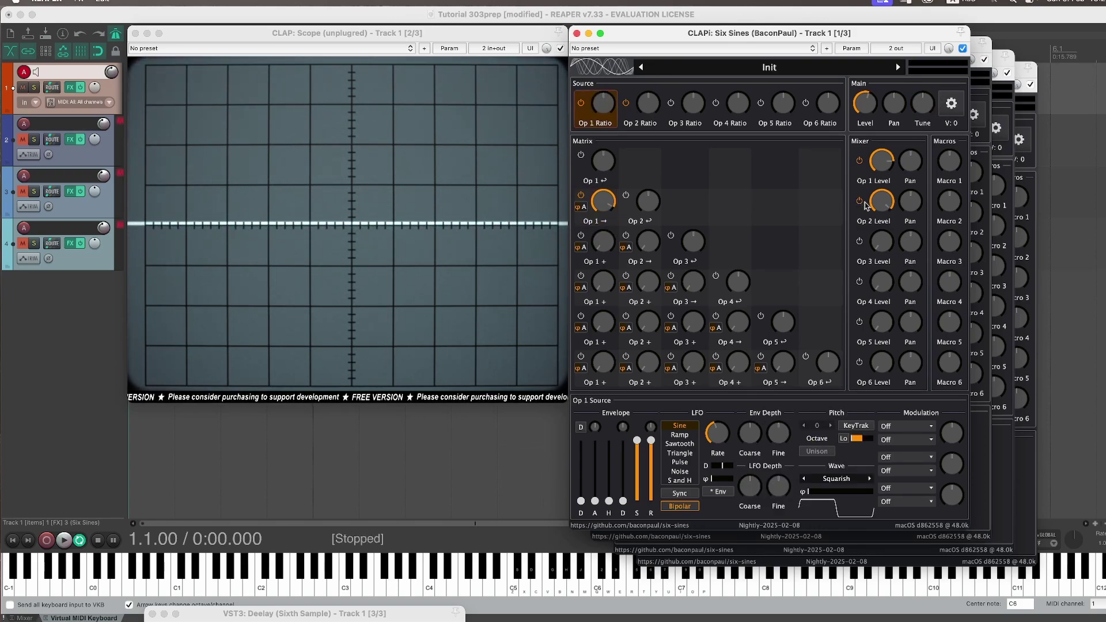
pyautogui.moveTo(883, 158); pyautogui.dragTo(884, 279)
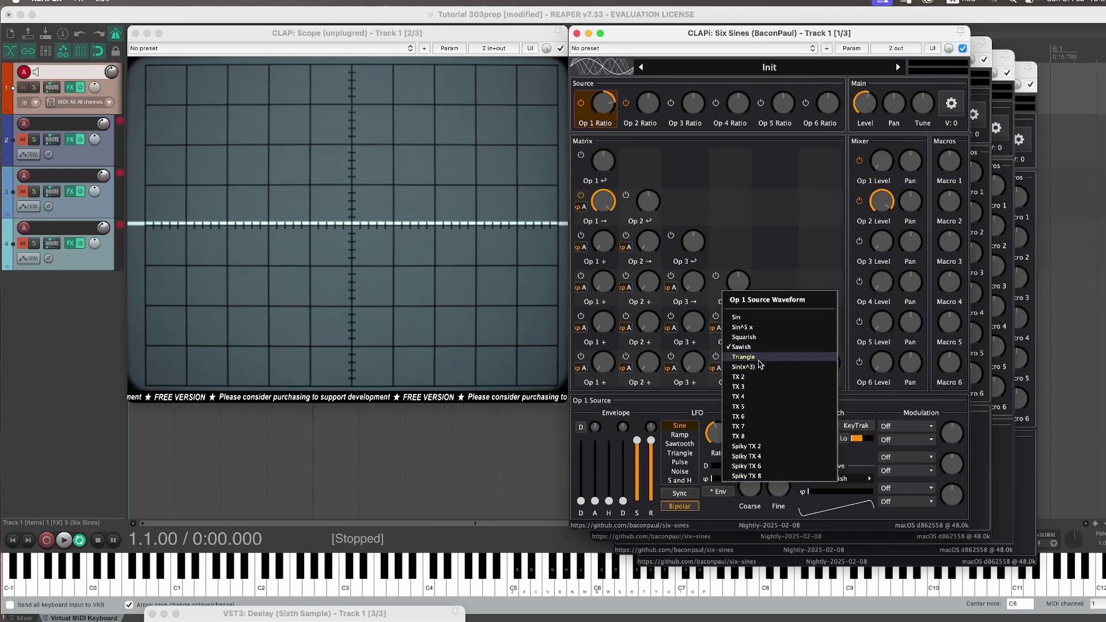
# Step: Set operator 1's waveform to Triangle with a source phase of 25%
pyautogui.click(758, 359)
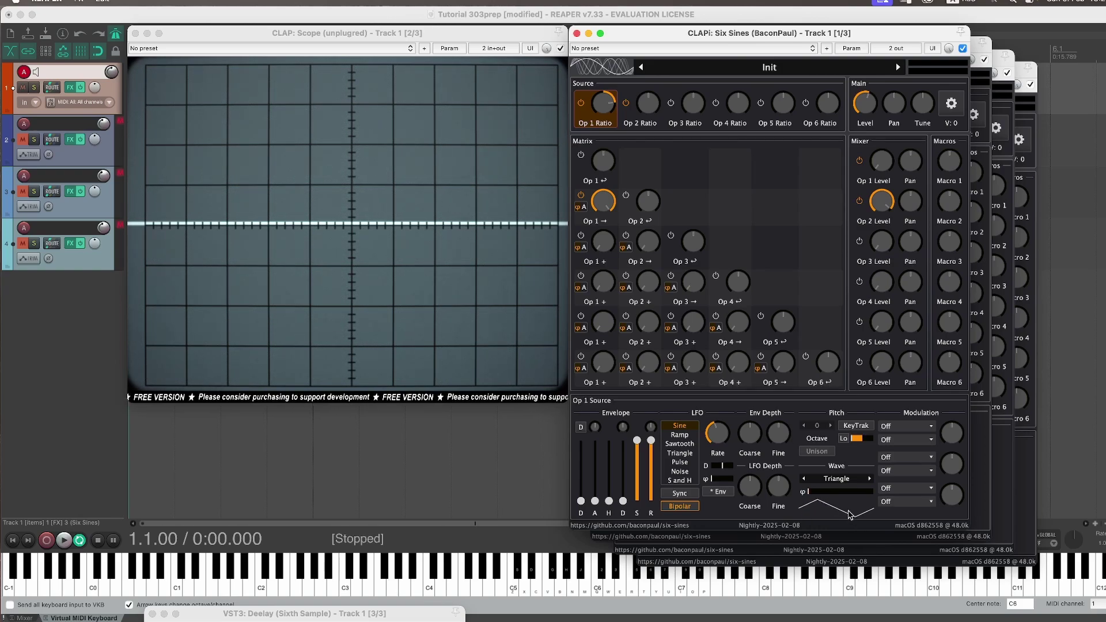
pyautogui.moveTo(814, 497); pyautogui.dragTo(825, 495)
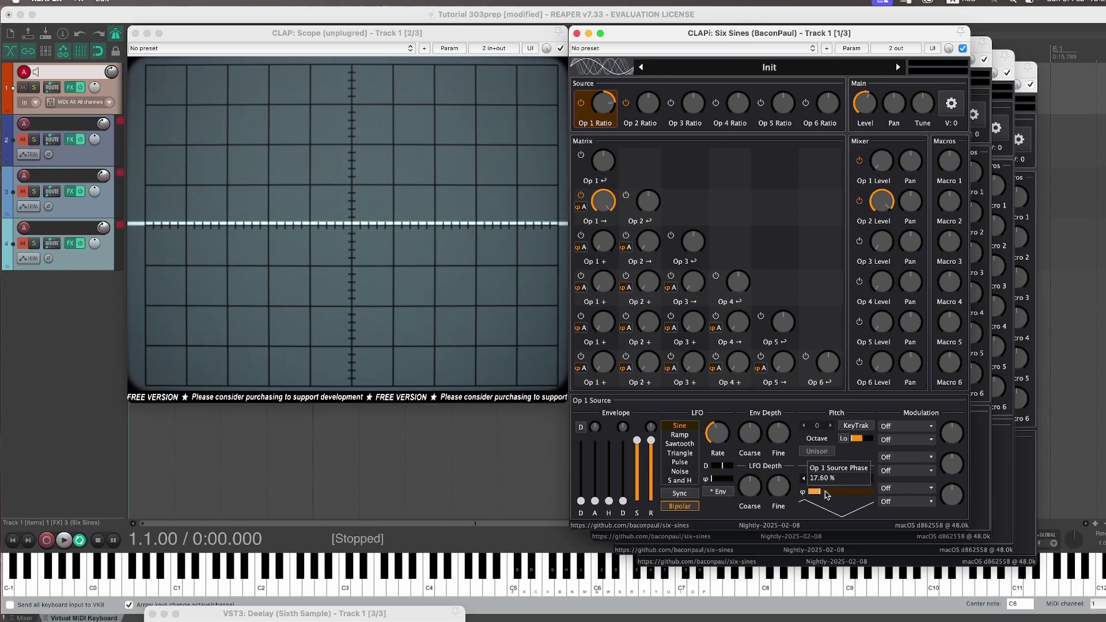
pyautogui.rightClick(825, 494)
pyautogui.write('25')
pyautogui.press('Return')
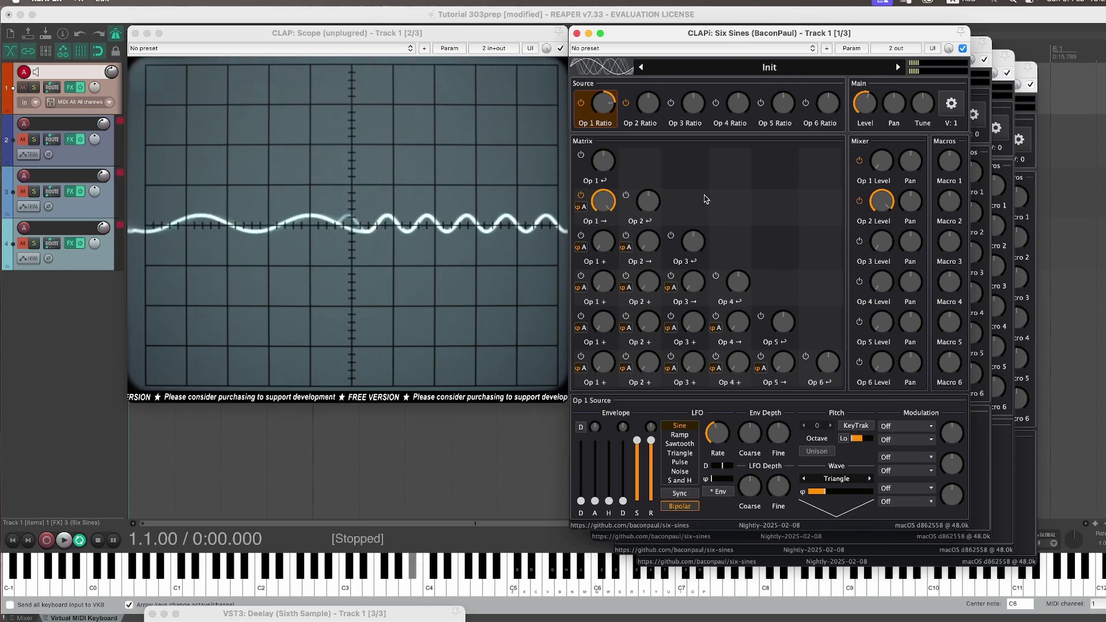
# Step: Vary operator 1's ratio and slightly readjust its modulation depth into operator 2
pyautogui.moveTo(604, 102); pyautogui.dragTo(606, 98)
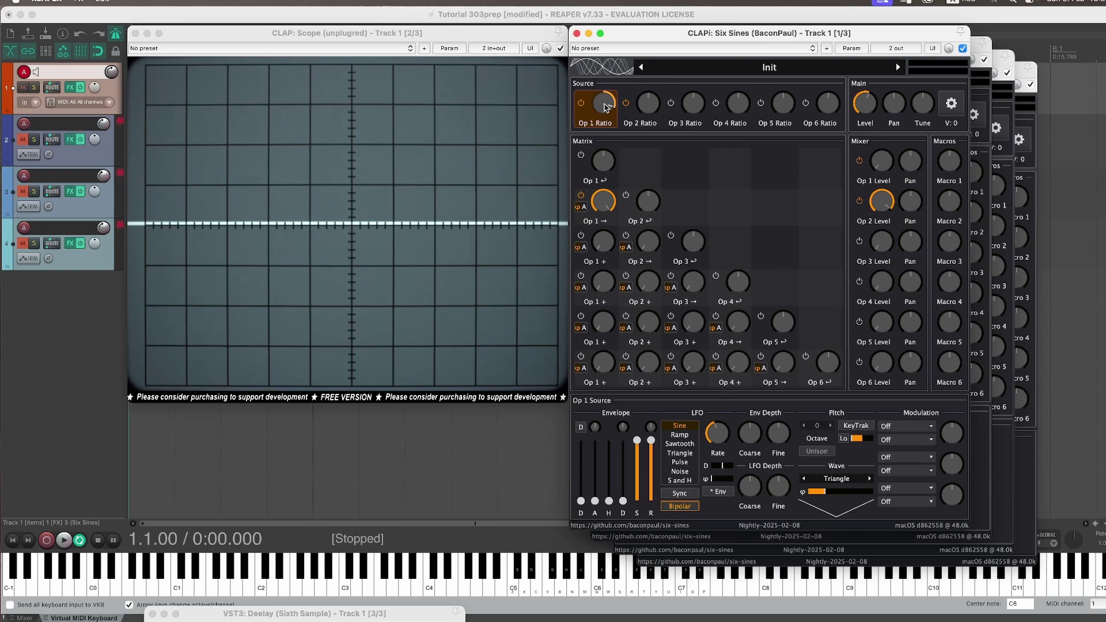
pyautogui.moveTo(604, 104)
pyautogui.mouseDown()
pyautogui.moveTo(605, 126)
pyautogui.moveTo(609, 106)
pyautogui.mouseUp()
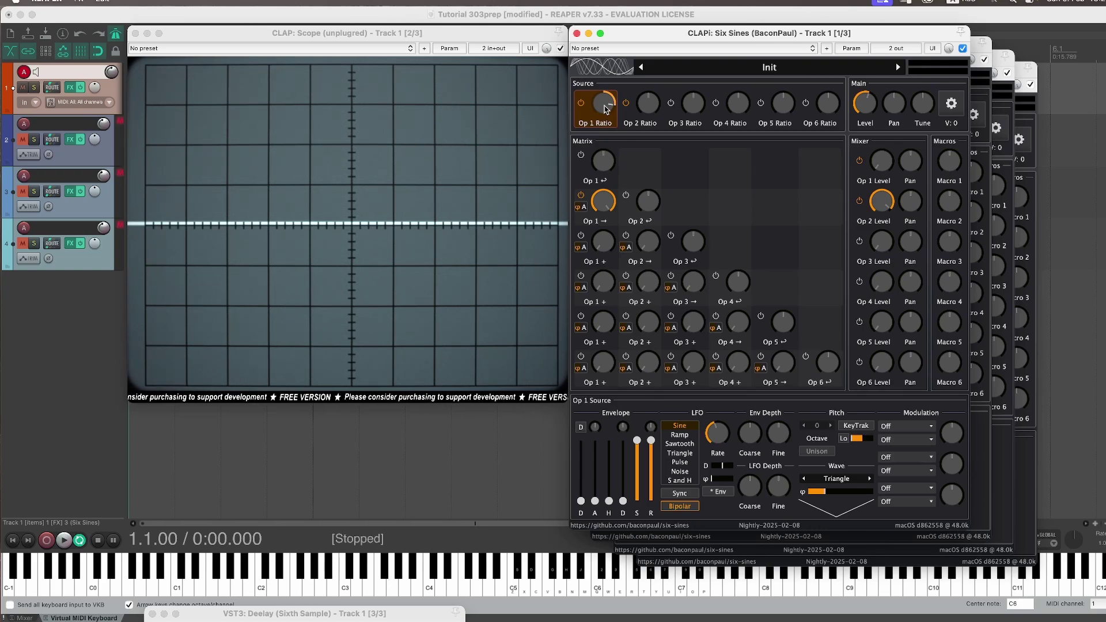
pyautogui.moveTo(605, 106); pyautogui.dragTo(605, 110)
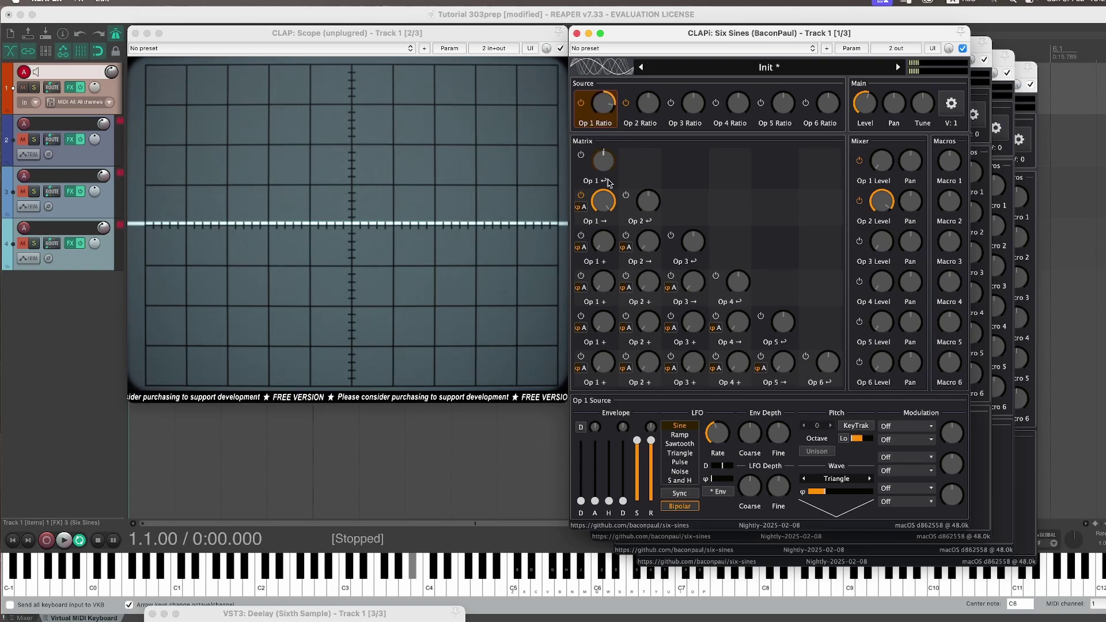
pyautogui.moveTo(605, 203)
pyautogui.mouseDown()
pyautogui.moveTo(611, 248)
pyautogui.moveTo(611, 200)
pyautogui.mouseUp()
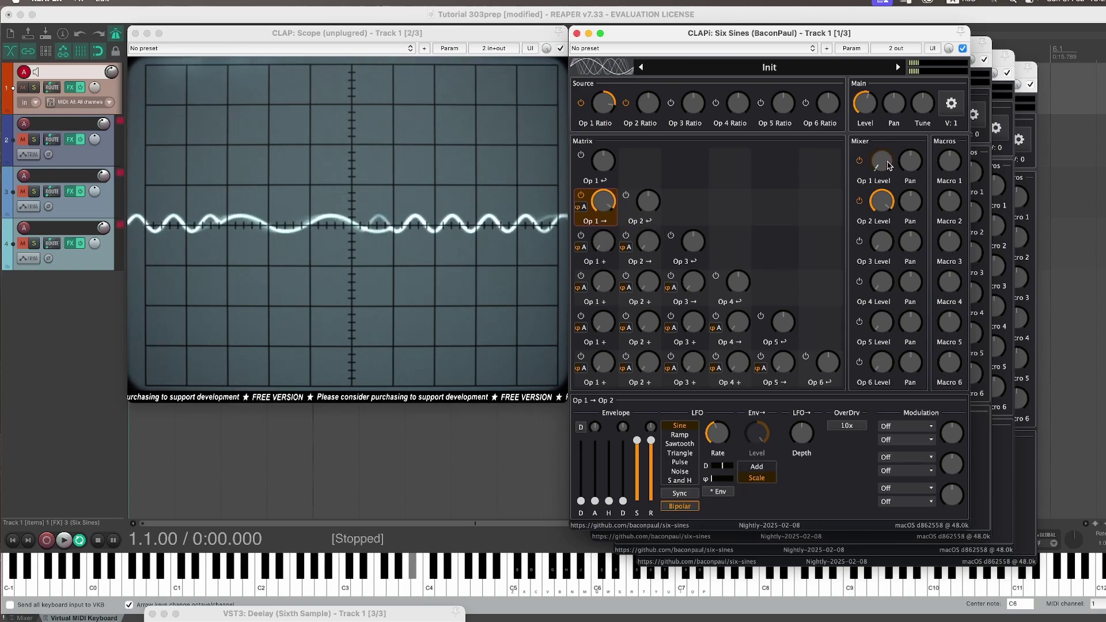
# Step: Raise operator 1's mixer level to full, set its ratio to about 23.56x, and reduce the Op 1 to Op 2 depth
pyautogui.moveTo(882, 163); pyautogui.dragTo(889, 36)
pyautogui.click(610, 112)
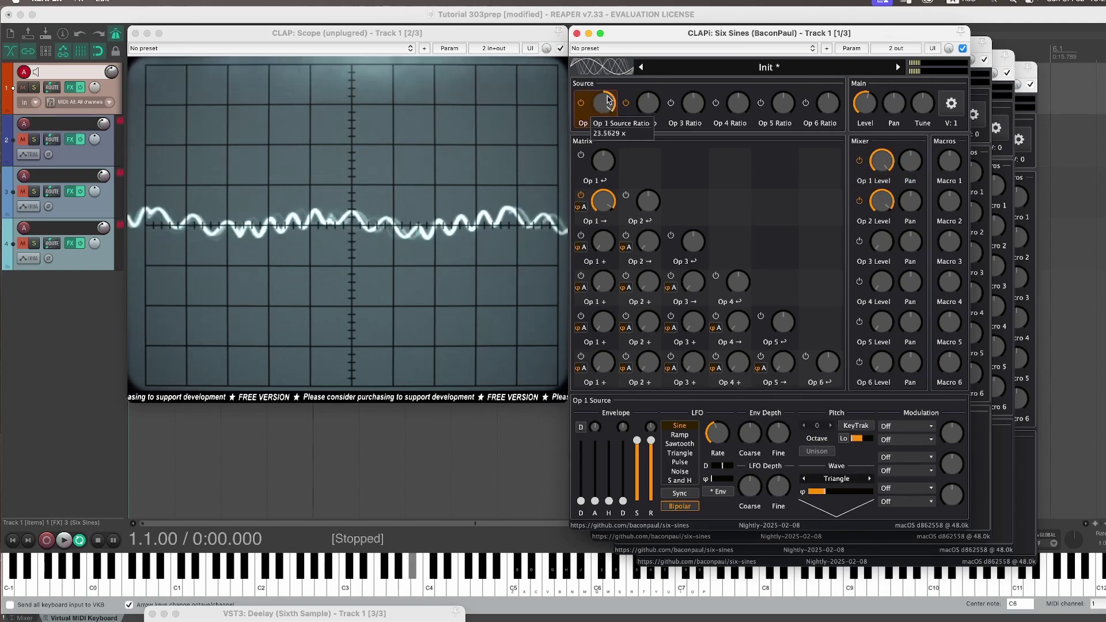
pyautogui.moveTo(604, 202); pyautogui.dragTo(610, 226)
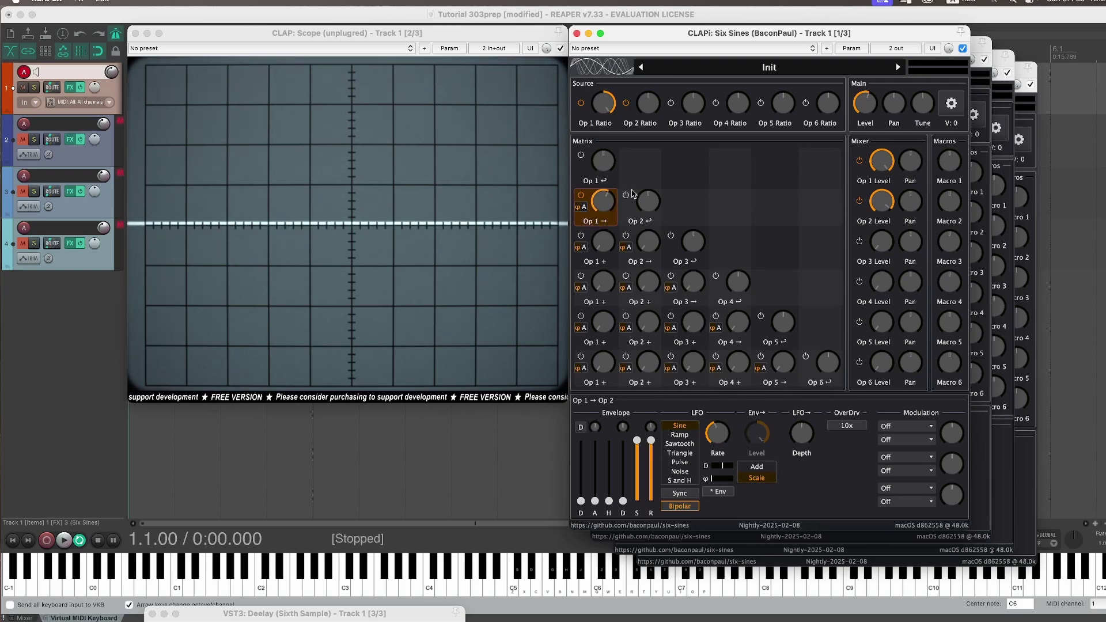
# Step: Reset operator 1's ratio and turn its key tracking back on, then review operator 1's mix and operator 2's source settings
pyautogui.click(610, 104)
pyautogui.click(861, 429)
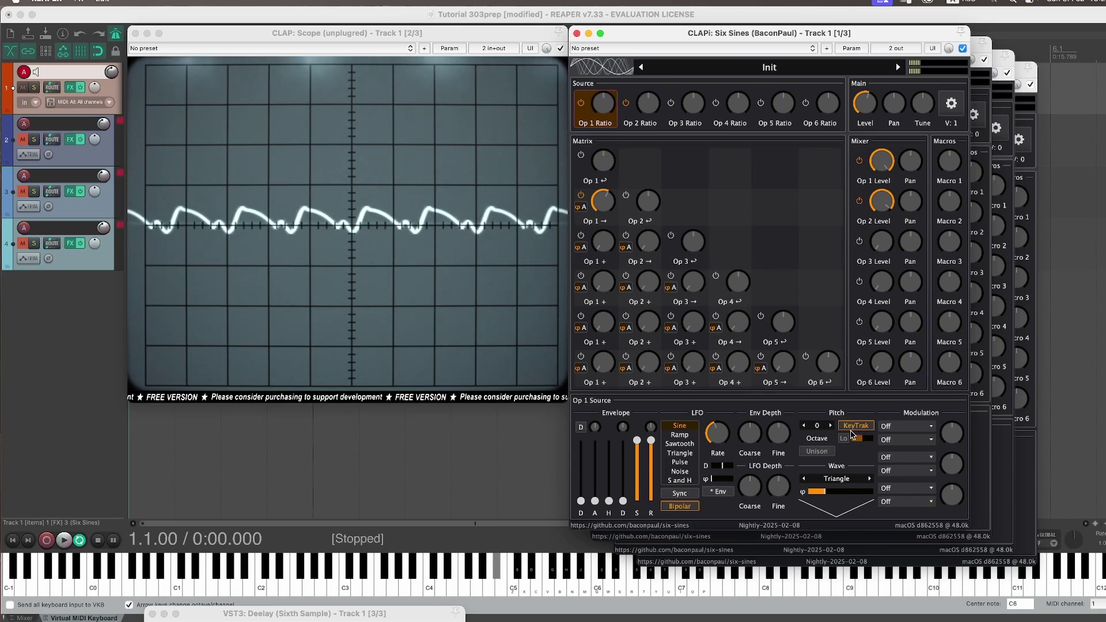
pyautogui.click(882, 162)
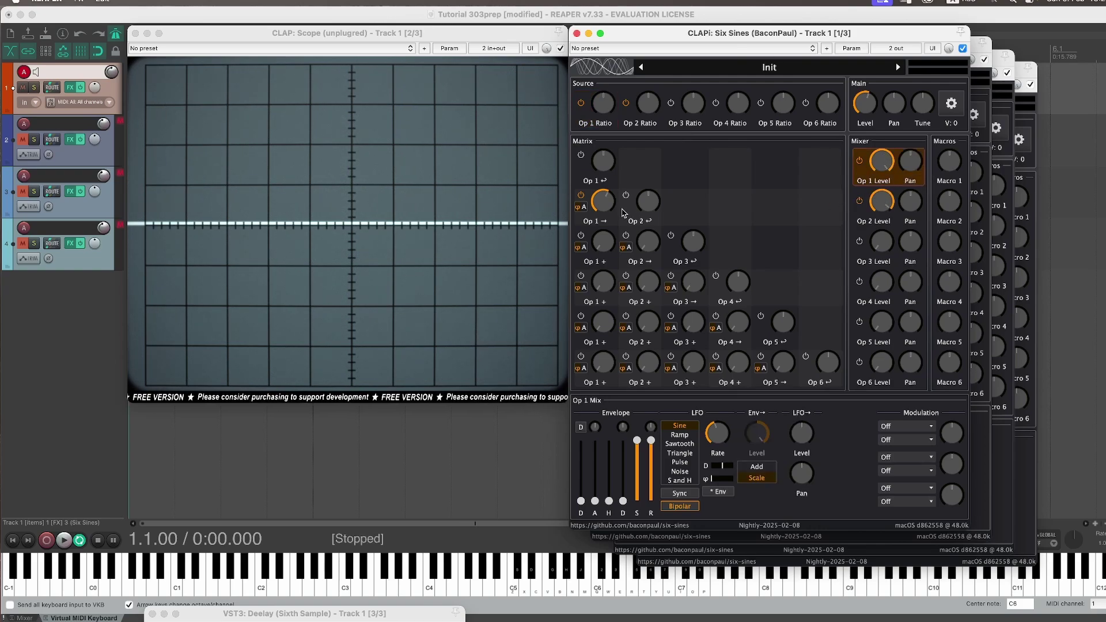
pyautogui.click(649, 107)
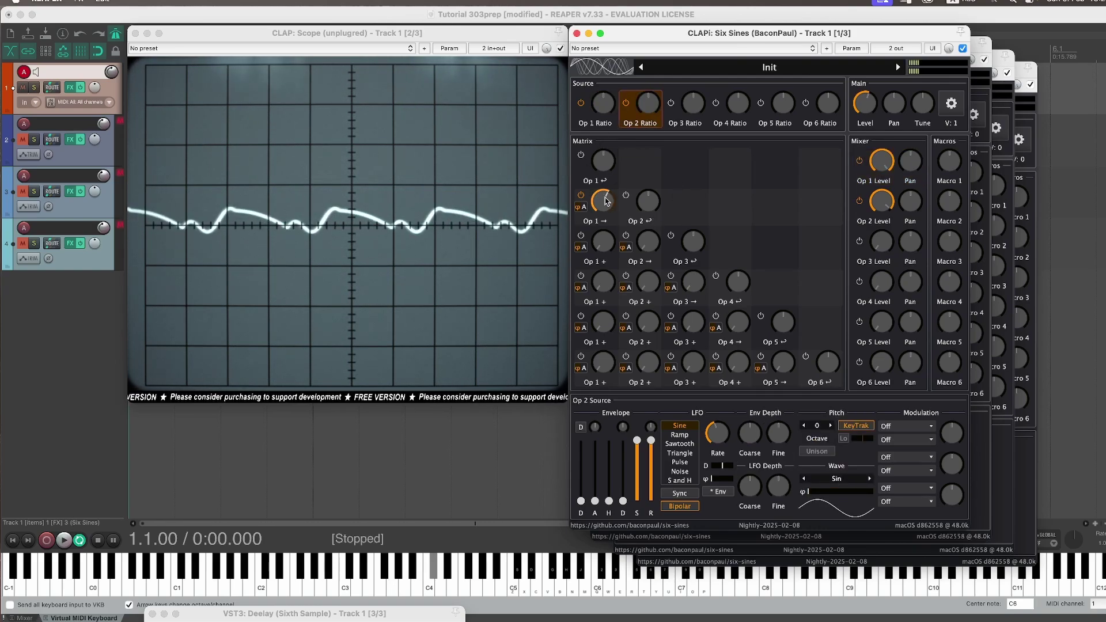
# Step: Enable the 10x overdrive on the Op 1 to Op 2 modulation and adjust its depth to around the middle
pyautogui.moveTo(607, 200)
pyautogui.mouseDown()
pyautogui.moveTo(614, 213)
pyautogui.moveTo(615, 200)
pyautogui.moveTo(604, 202)
pyautogui.mouseUp()
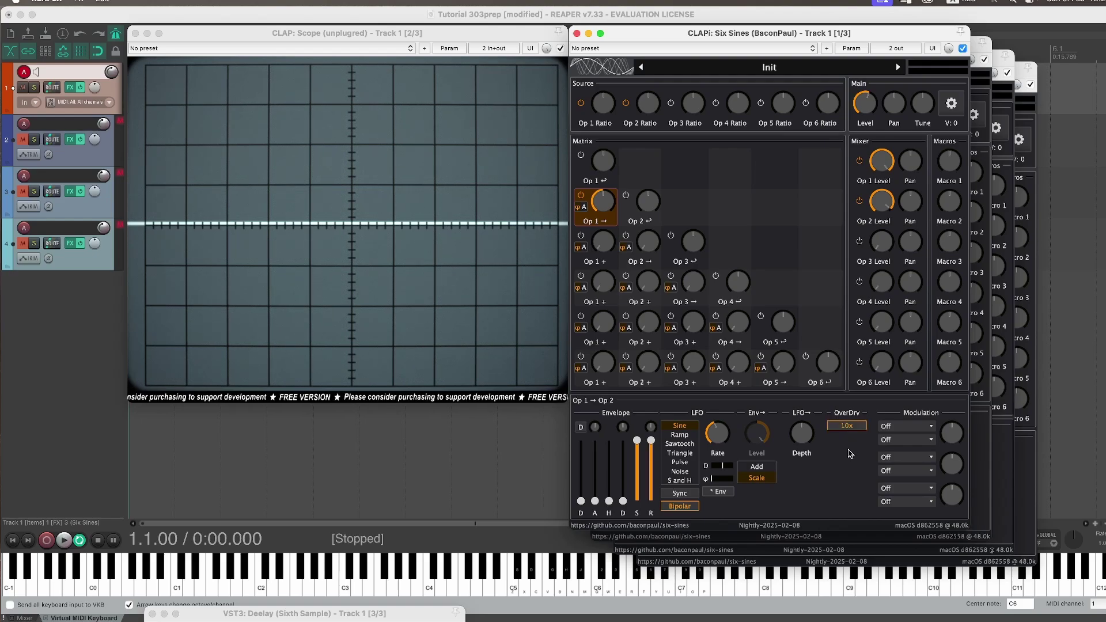
pyautogui.moveTo(604, 202)
pyautogui.mouseDown()
pyautogui.moveTo(603, 232)
pyautogui.moveTo(605, 207)
pyautogui.mouseUp()
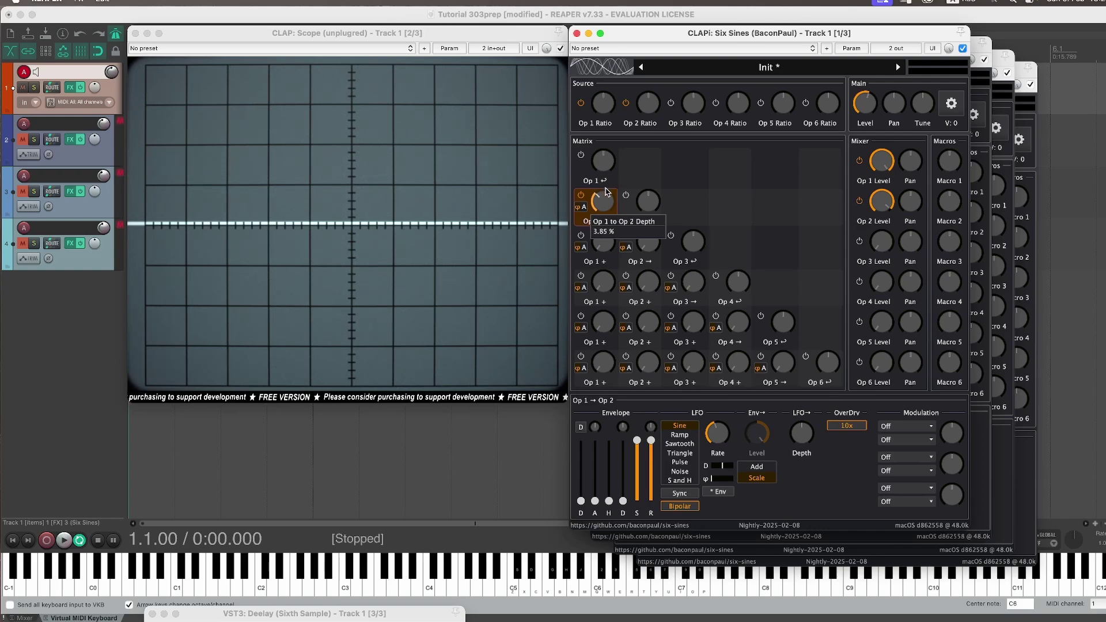
pyautogui.moveTo(606, 192); pyautogui.dragTo(606, 192)
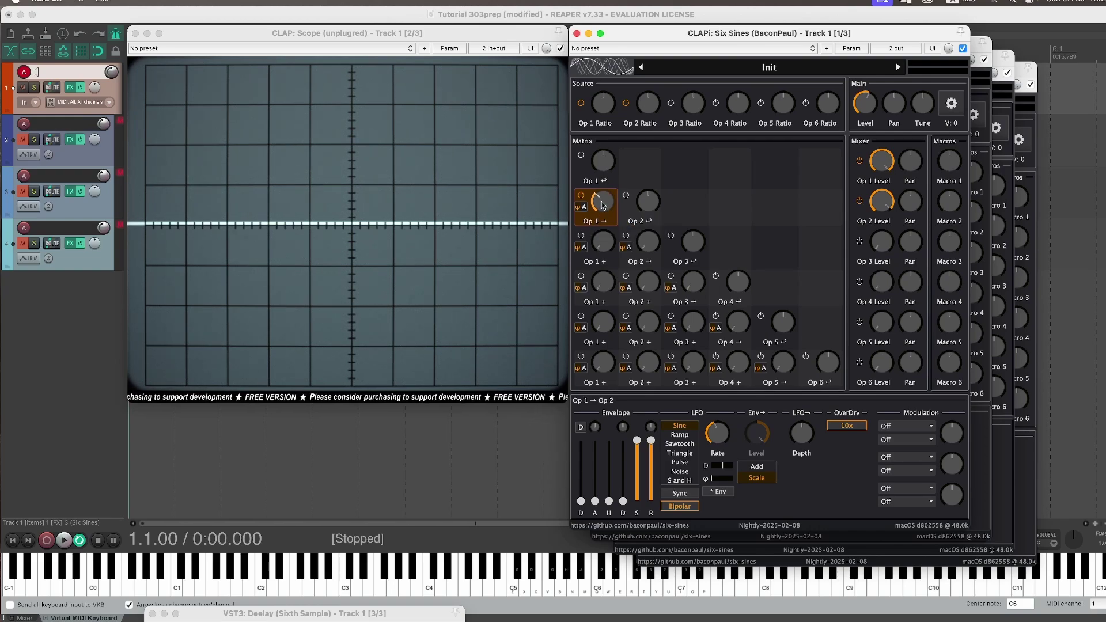
pyautogui.moveTo(603, 205)
pyautogui.mouseDown()
pyautogui.moveTo(613, 171)
pyautogui.moveTo(604, 214)
pyautogui.moveTo(606, 204)
pyautogui.mouseUp()
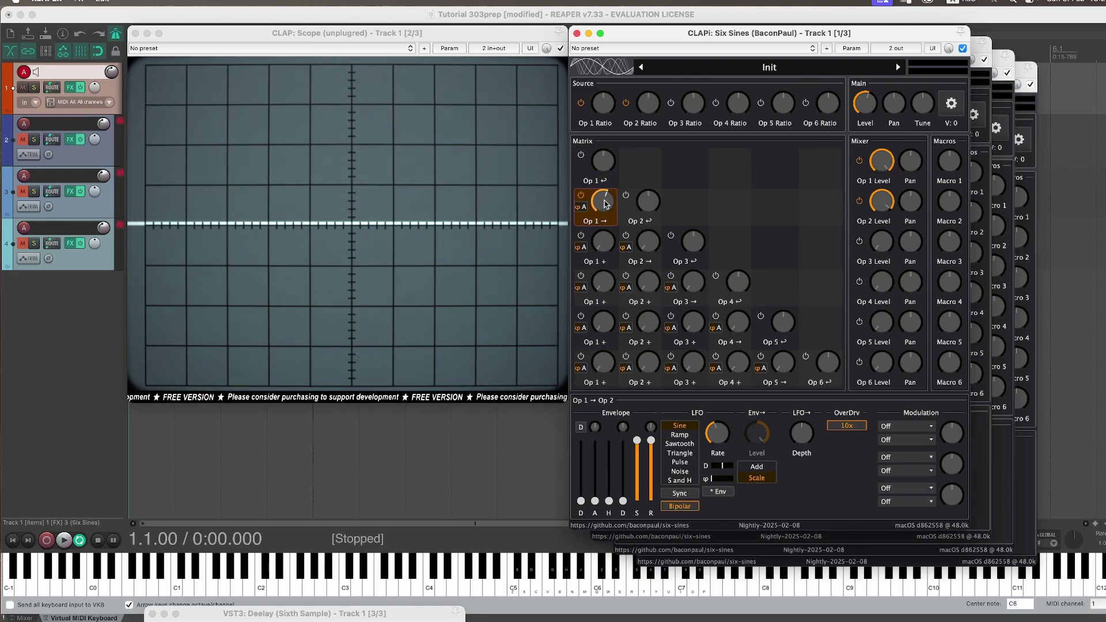
# Step: Lower the Op 1 to Op 2 modulation depth slightly, leaving its knob at around the middle
pyautogui.moveTo(604, 201); pyautogui.dragTo(607, 204)
pyautogui.press('super+z')
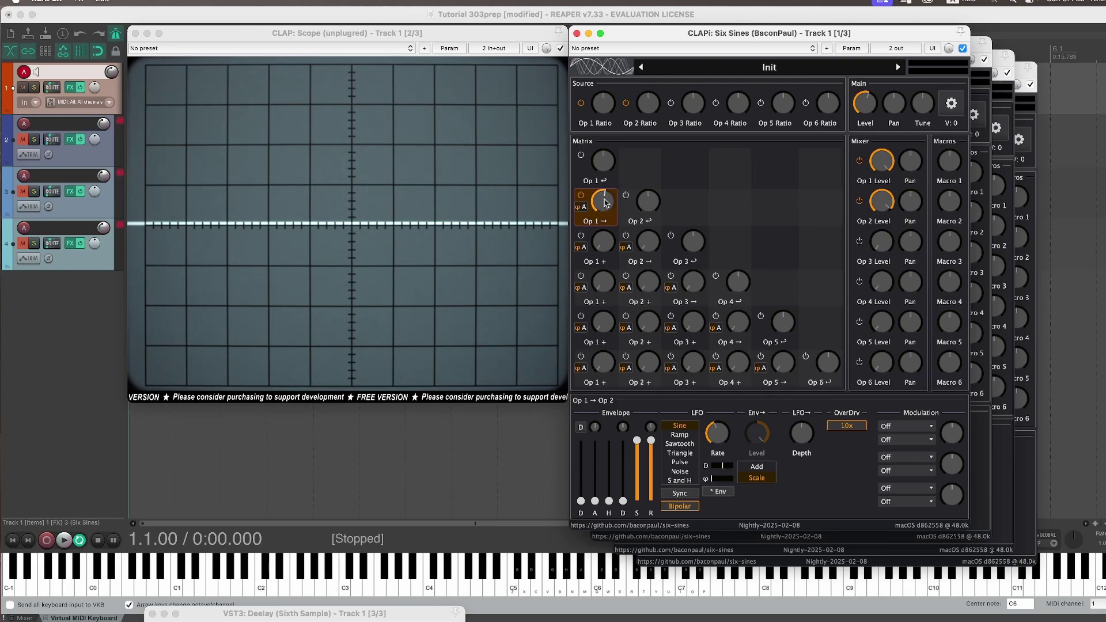
pyautogui.moveTo(605, 202); pyautogui.dragTo(606, 204)
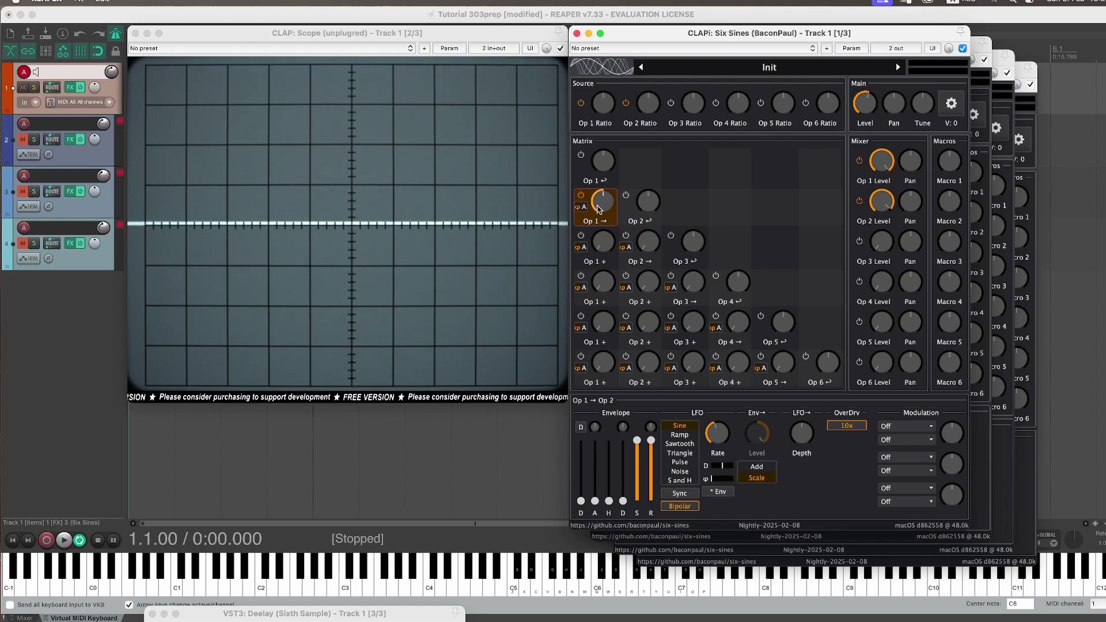
# Step: Raise operator 3's mixer level to full and turn operator 2's mixer level down to zero
pyautogui.click(696, 110)
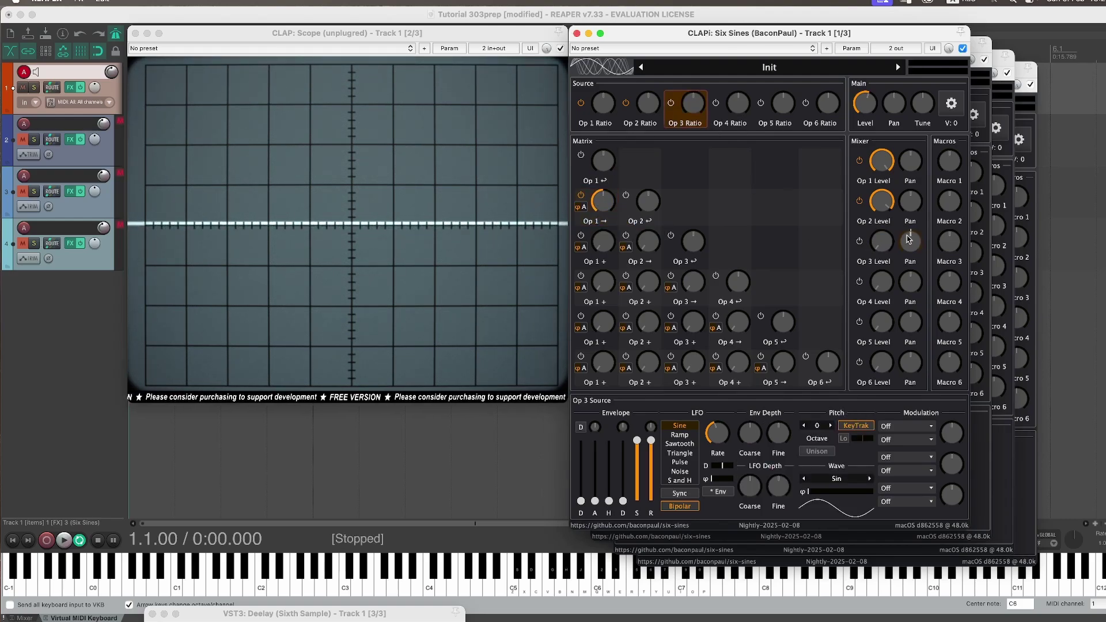
pyautogui.click(884, 244)
pyautogui.doubleClick(885, 246)
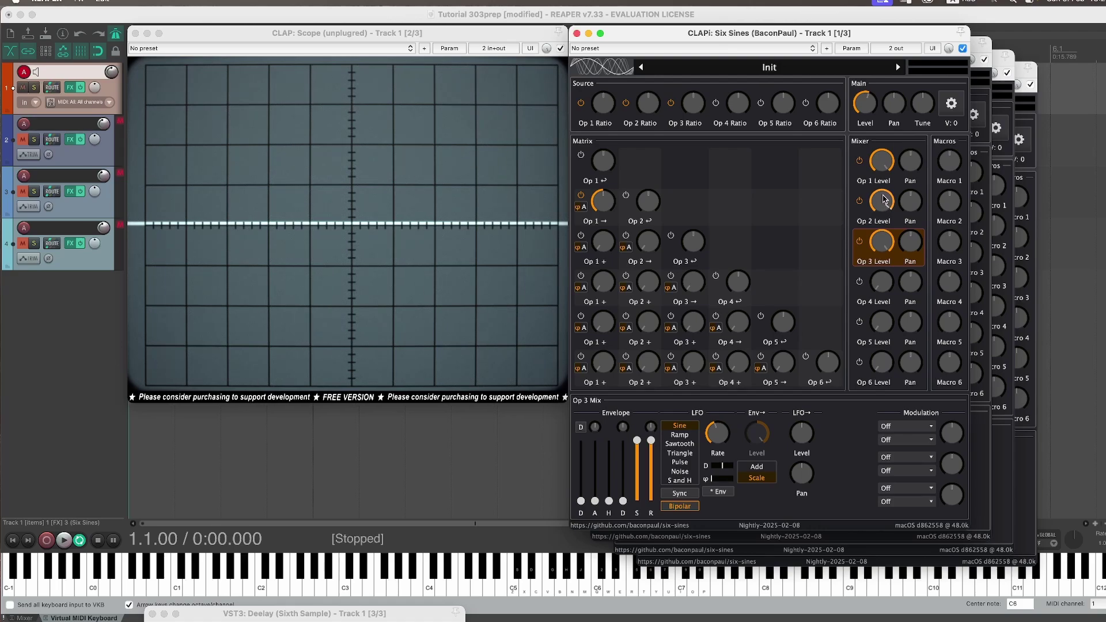
pyautogui.moveTo(883, 197); pyautogui.dragTo(883, 394)
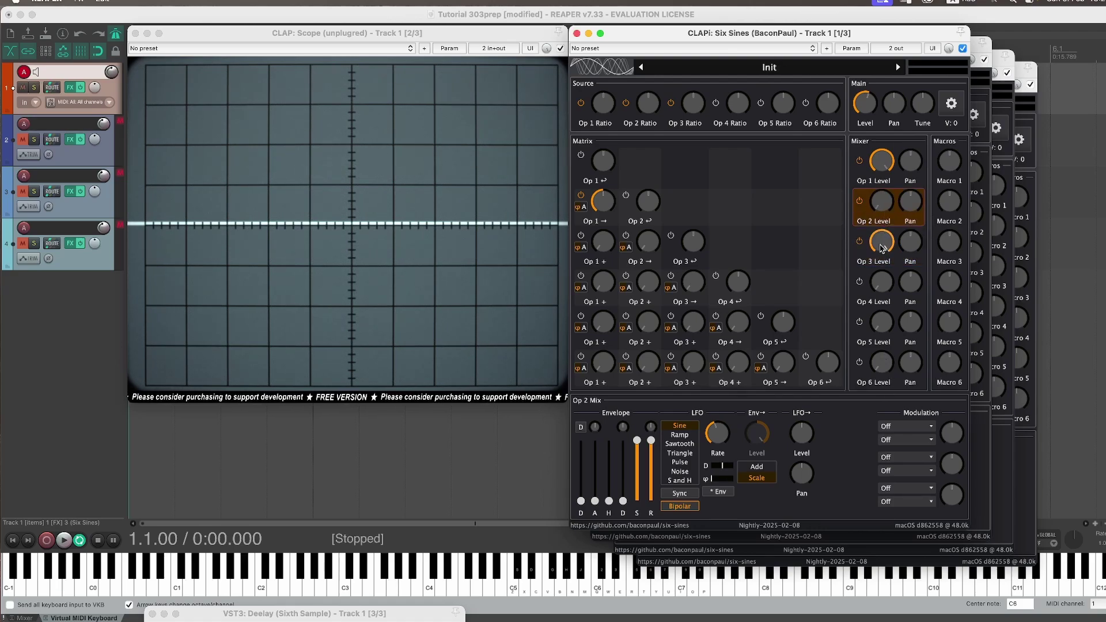
pyautogui.click(883, 248)
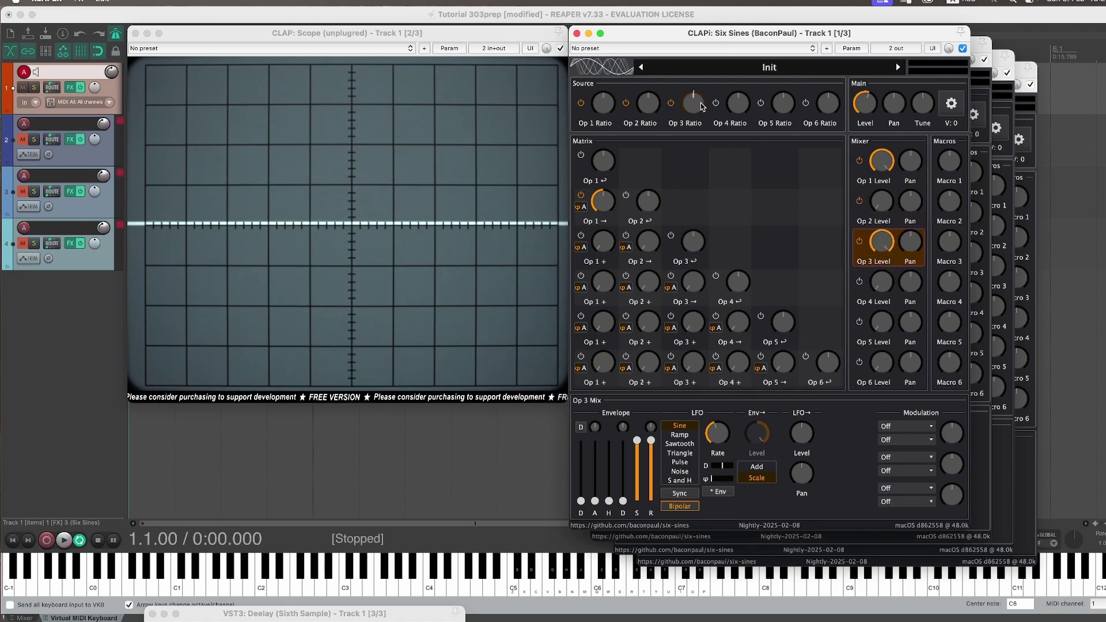
# Step: Set operator 3's source waveform to TX 4
pyautogui.click(695, 108)
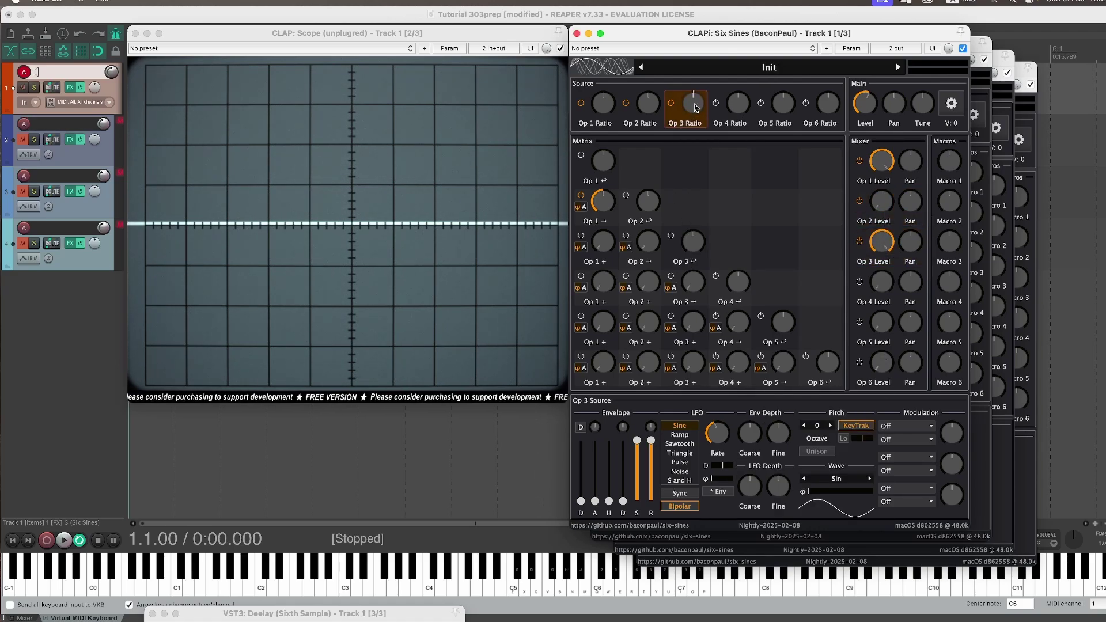
pyautogui.click(838, 481)
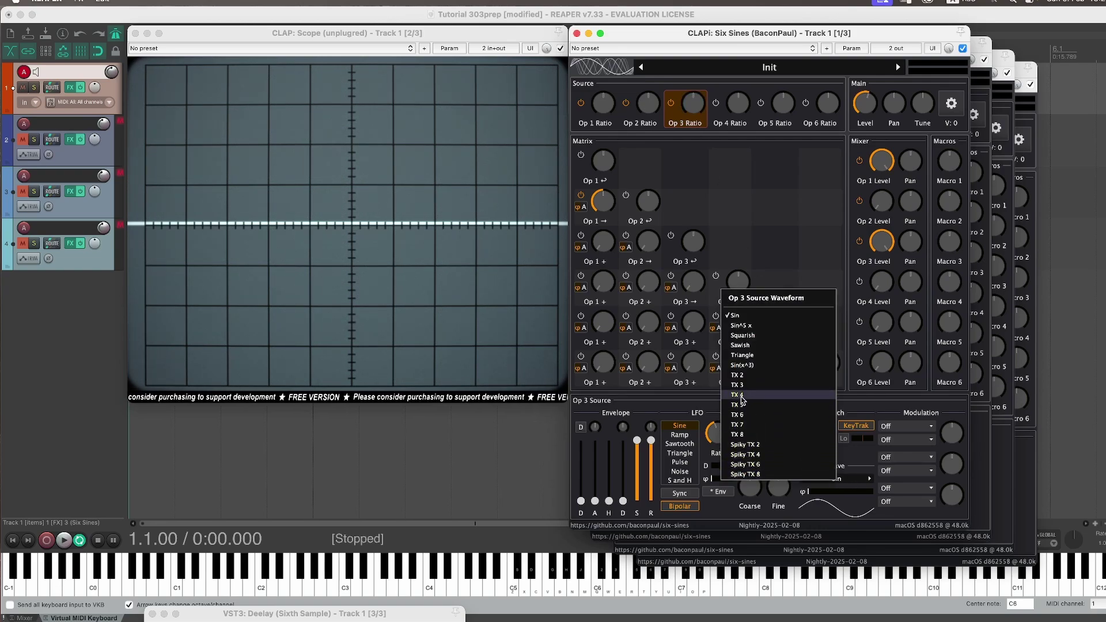
pyautogui.click(743, 396)
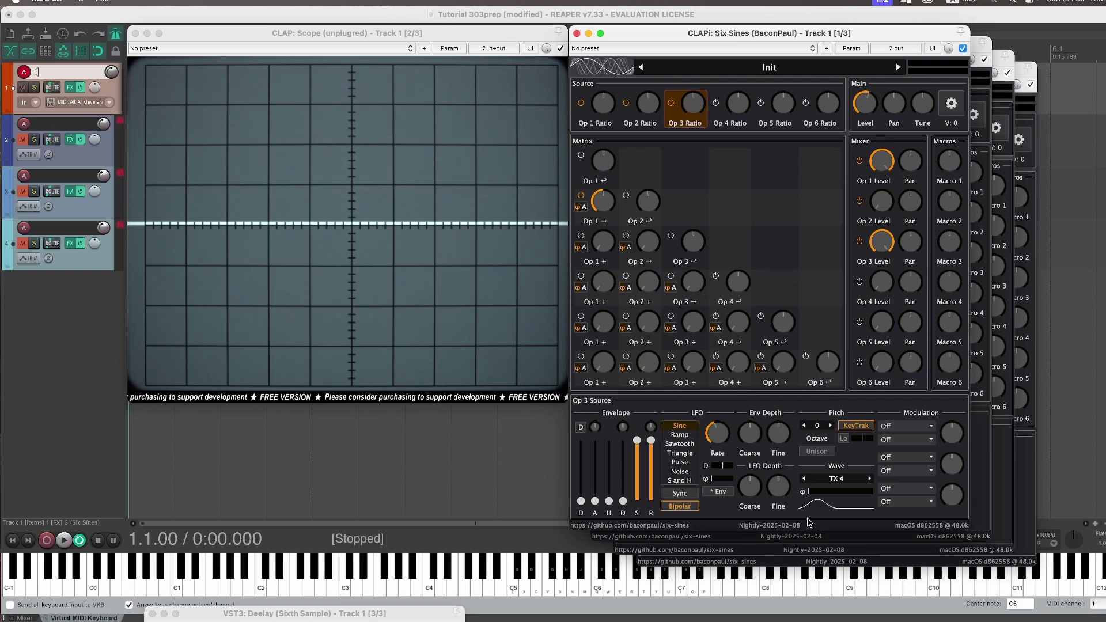
pyautogui.click(830, 480)
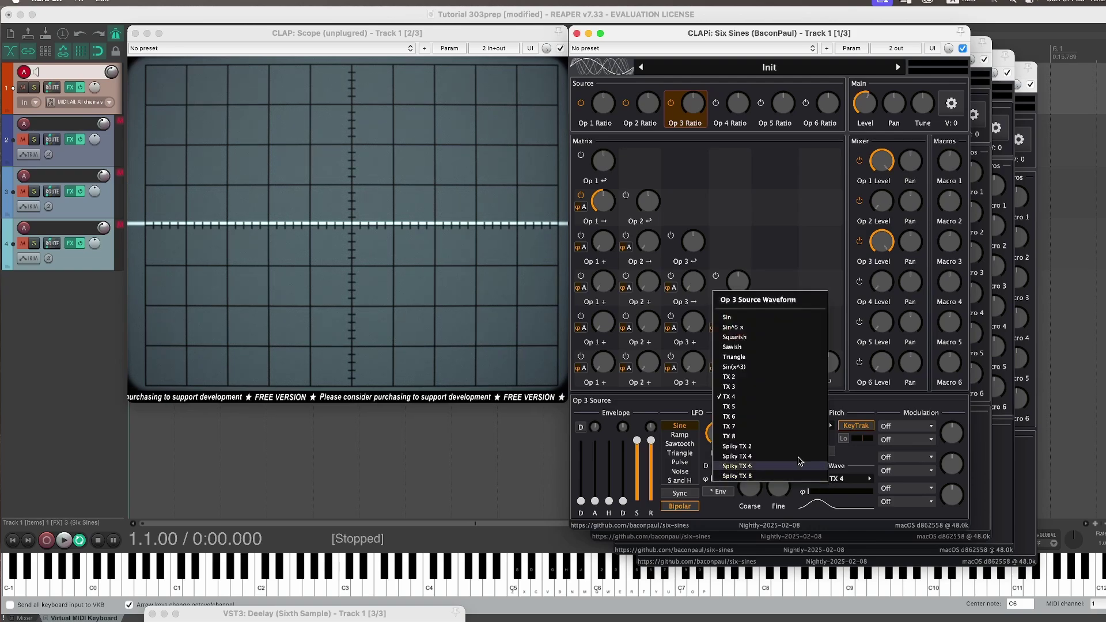
pyautogui.click(737, 399)
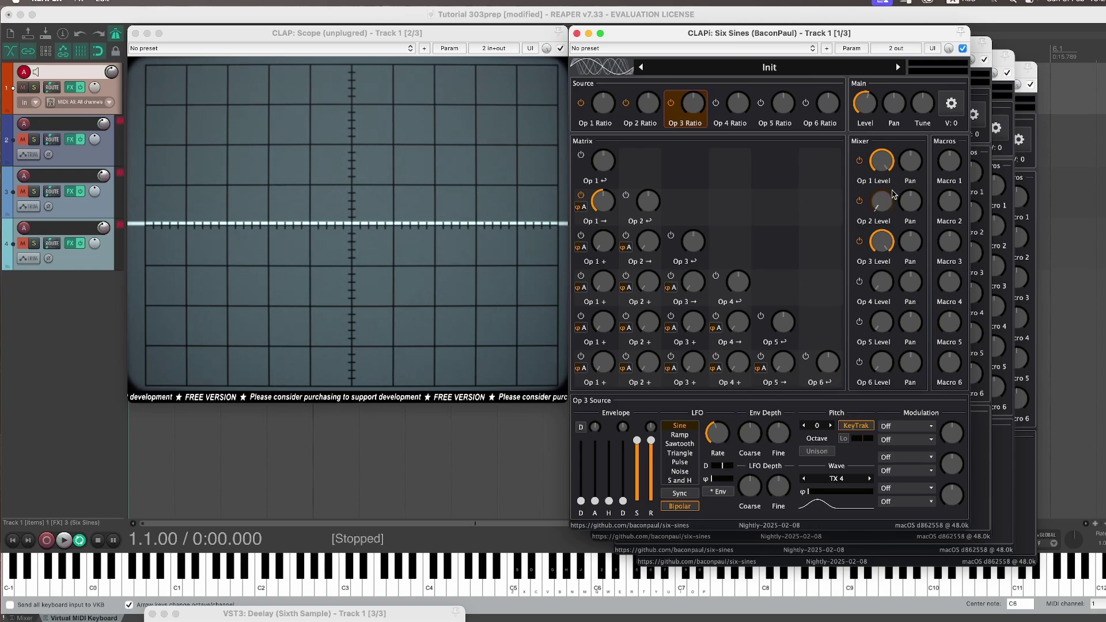
# Step: Turn operator 1's mixer level down to zero and raise the main output level
pyautogui.moveTo(881, 162); pyautogui.dragTo(879, 191)
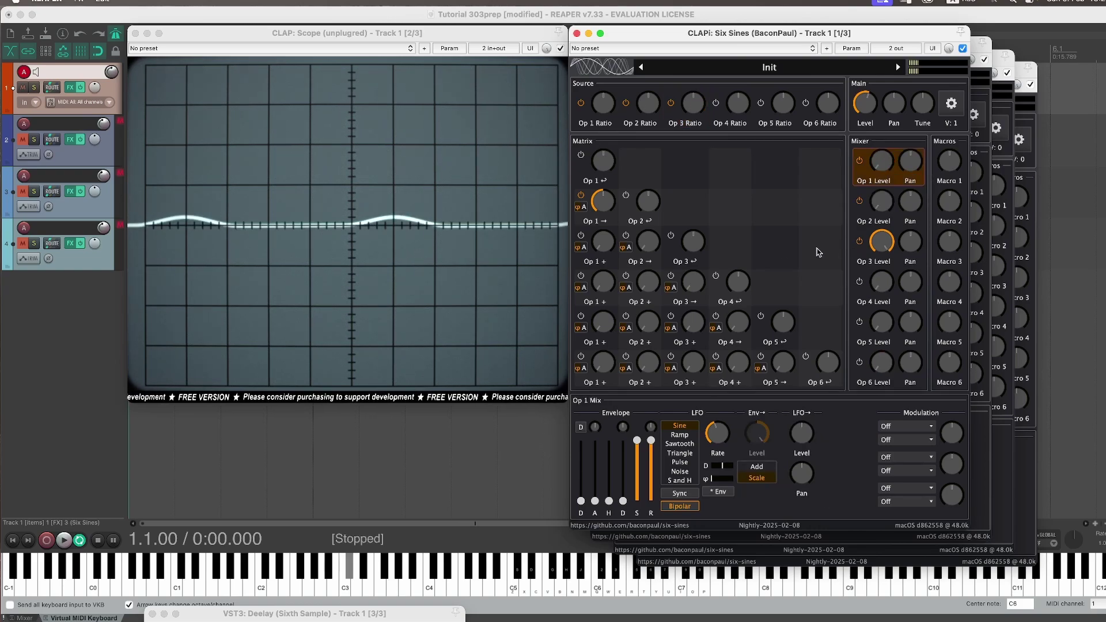
pyautogui.click(881, 255)
pyautogui.moveTo(859, 98); pyautogui.dragTo(860, 84)
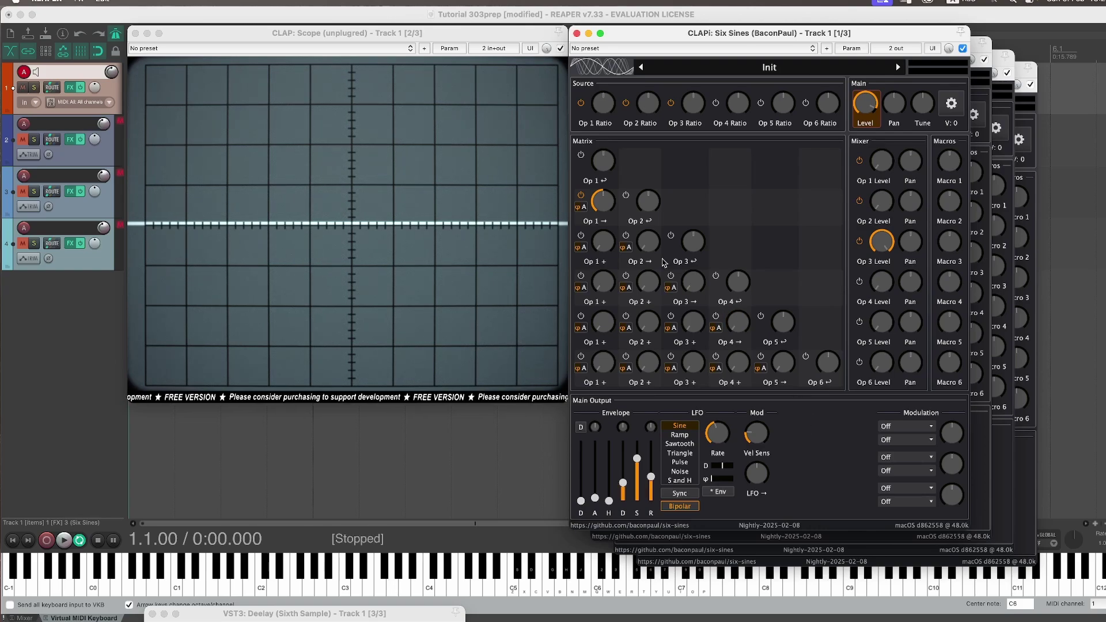
# Step: Raise the Op 2 to Op 3 modulation depth to full and slightly increase the Op 1 to Op 2 depth
pyautogui.click(631, 251)
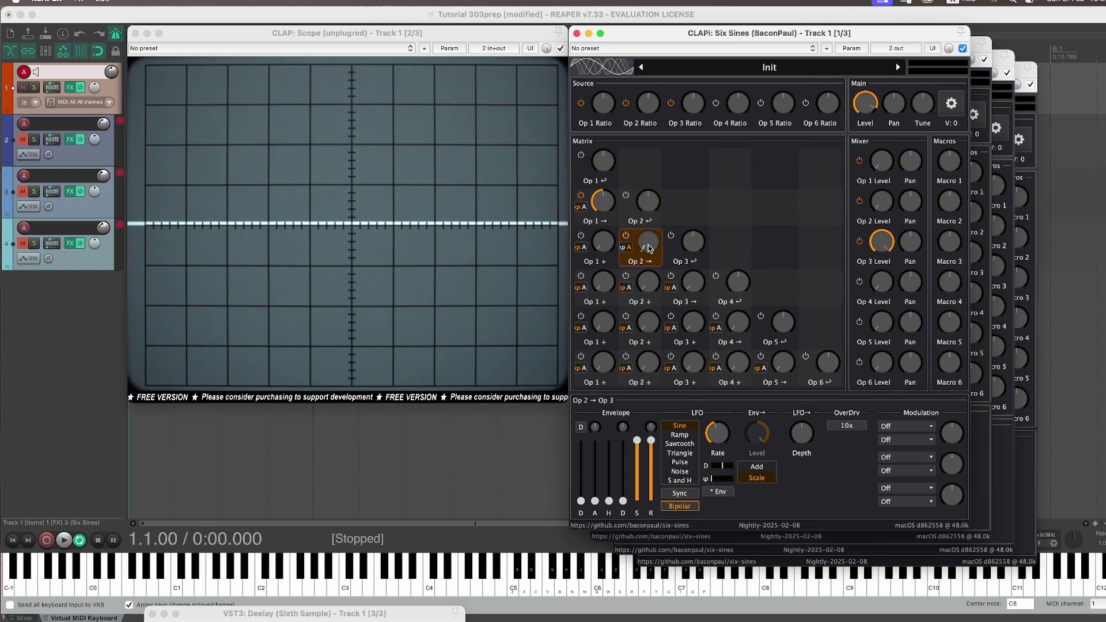
pyautogui.moveTo(649, 251); pyautogui.dragTo(662, 134)
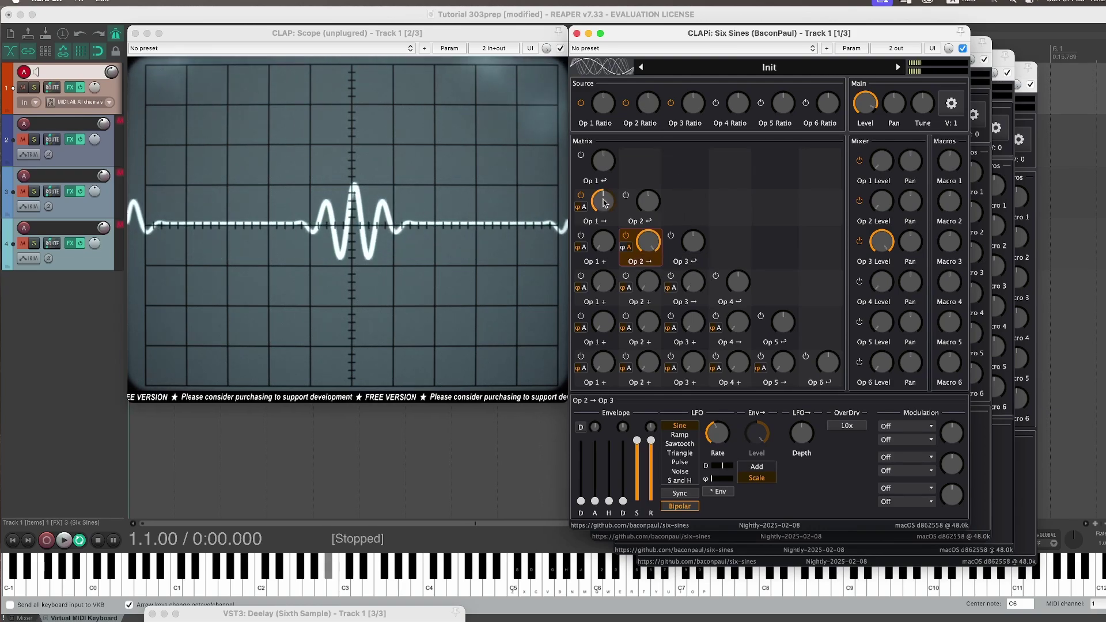
pyautogui.moveTo(603, 201)
pyautogui.mouseDown()
pyautogui.moveTo(601, 216)
pyautogui.moveTo(610, 198)
pyautogui.mouseUp()
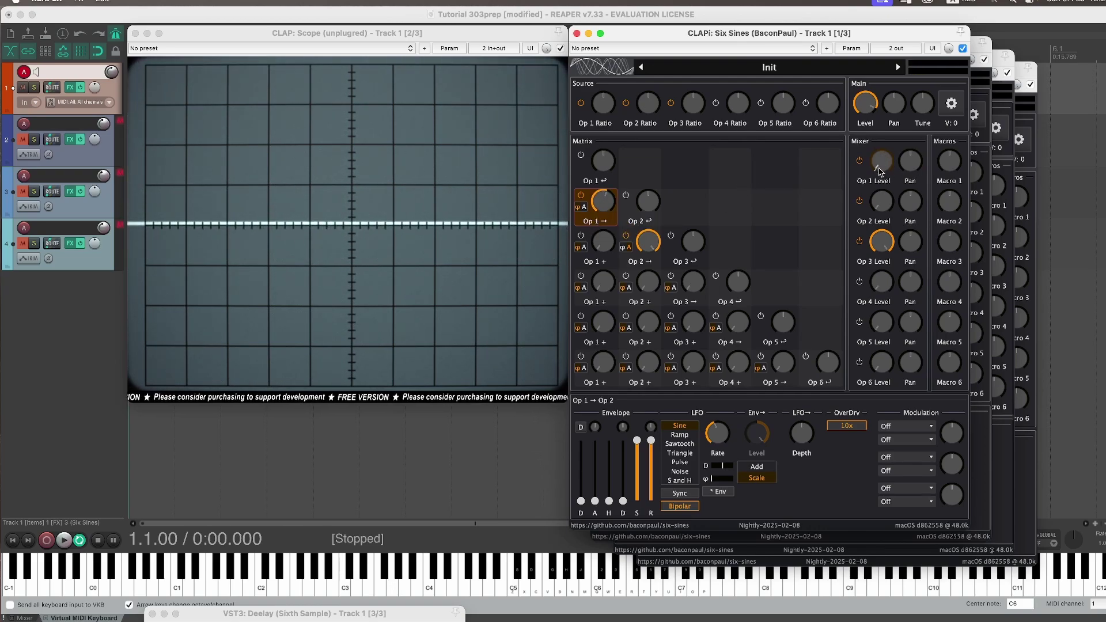
# Step: Bring operator 1's mixer level most of the way up and readjust the Op 1 to Op 2 depth
pyautogui.moveTo(884, 169); pyautogui.dragTo(889, 103)
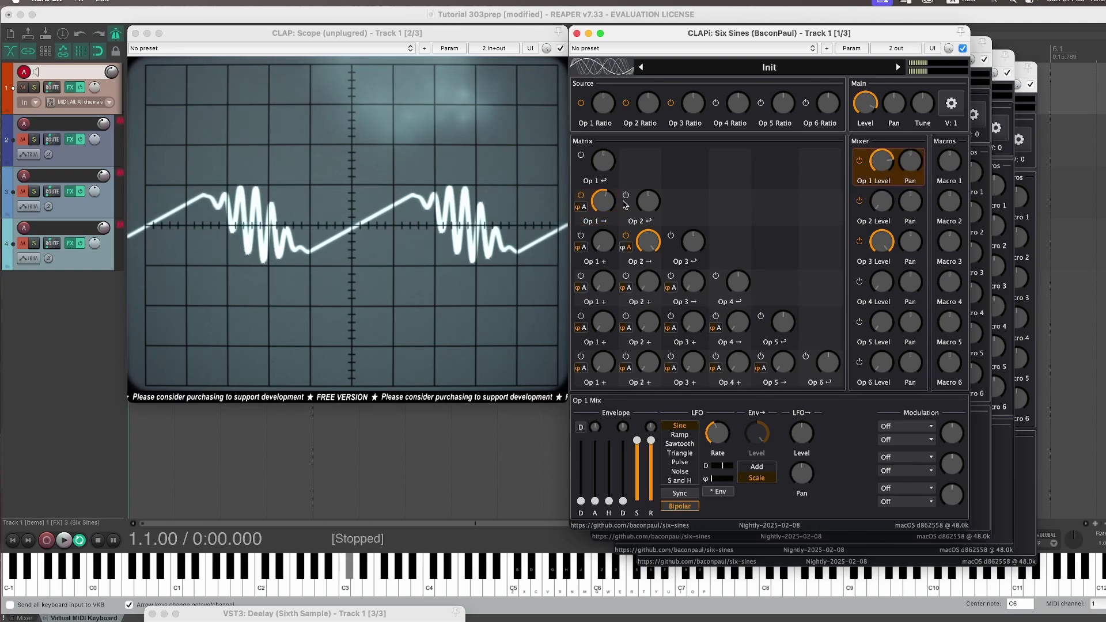
pyautogui.moveTo(606, 204)
pyautogui.mouseDown()
pyautogui.moveTo(607, 229)
pyautogui.moveTo(612, 200)
pyautogui.mouseUp()
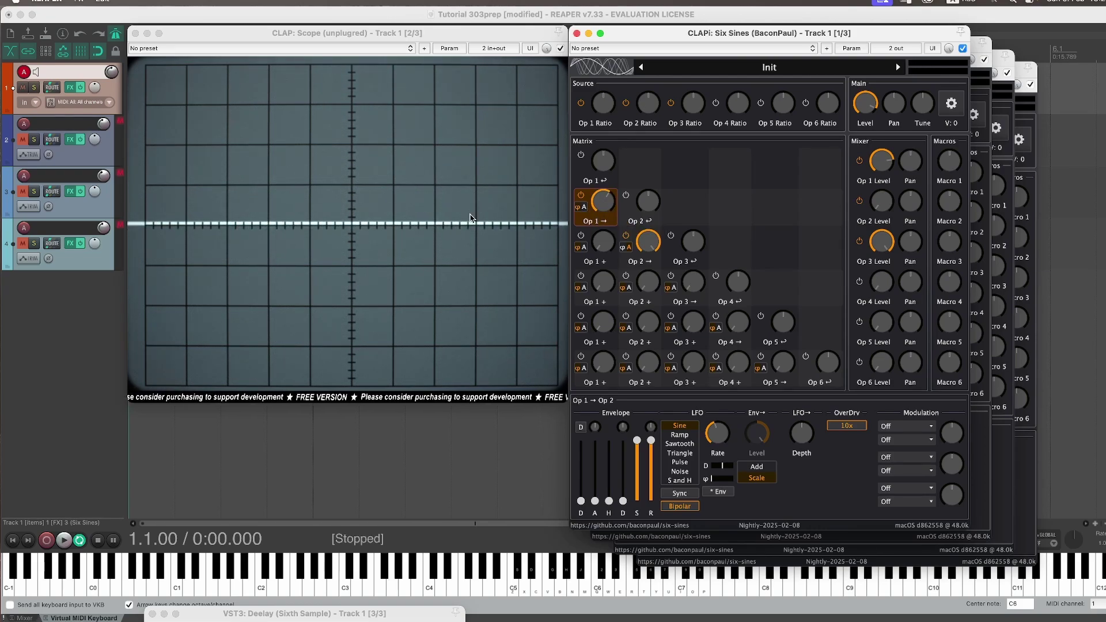
pyautogui.moveTo(605, 198)
pyautogui.mouseDown()
pyautogui.moveTo(604, 222)
pyautogui.moveTo(604, 207)
pyautogui.mouseUp()
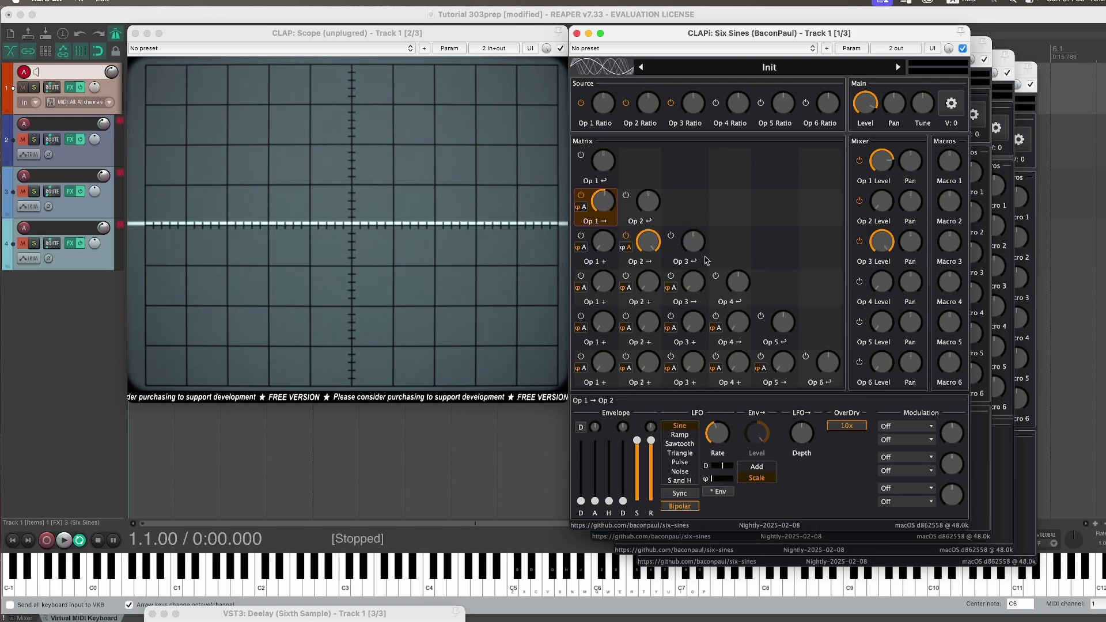
# Step: Set operator 4's source waveform to TX 4 and its source phase to 50
pyautogui.click(740, 108)
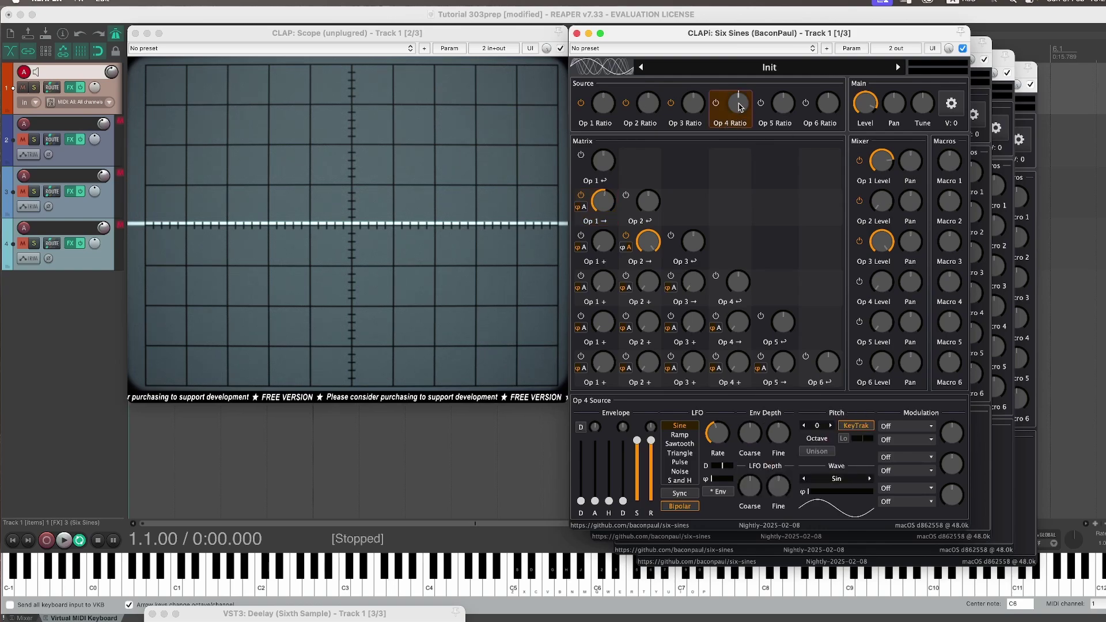
pyautogui.click(849, 479)
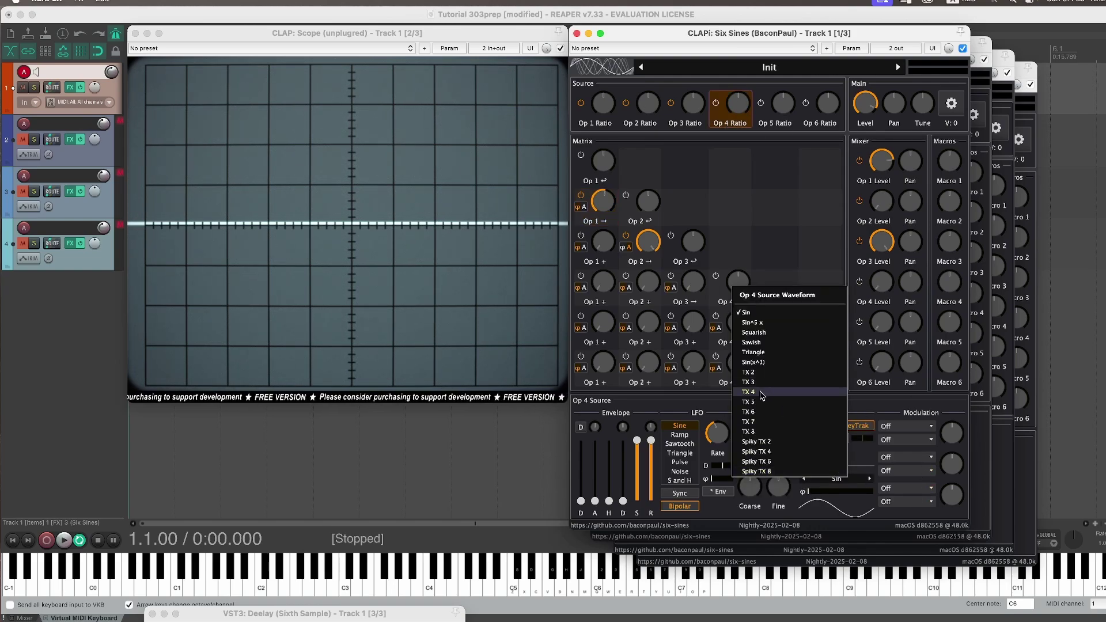
pyautogui.click(761, 392)
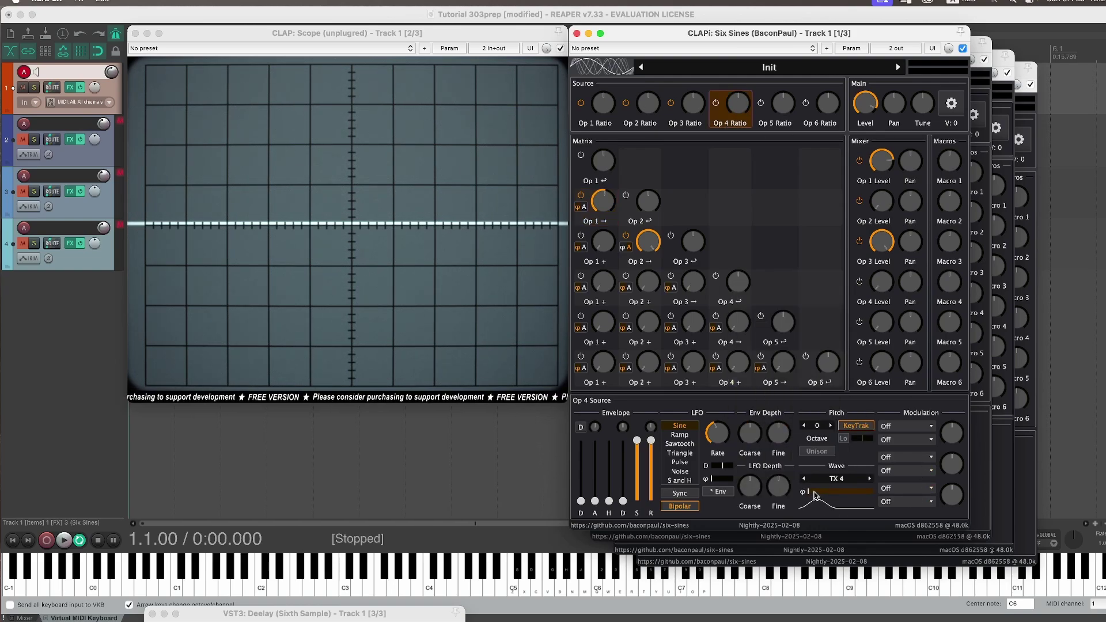
pyautogui.moveTo(822, 497); pyautogui.dragTo(845, 494)
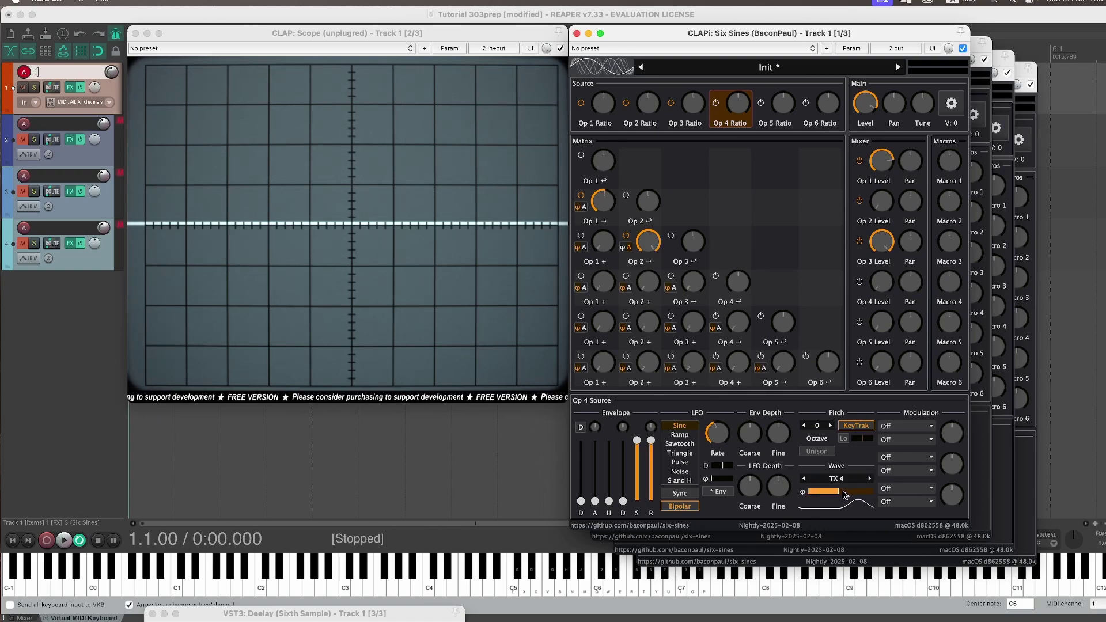
pyautogui.rightClick(843, 495)
pyautogui.write('50')
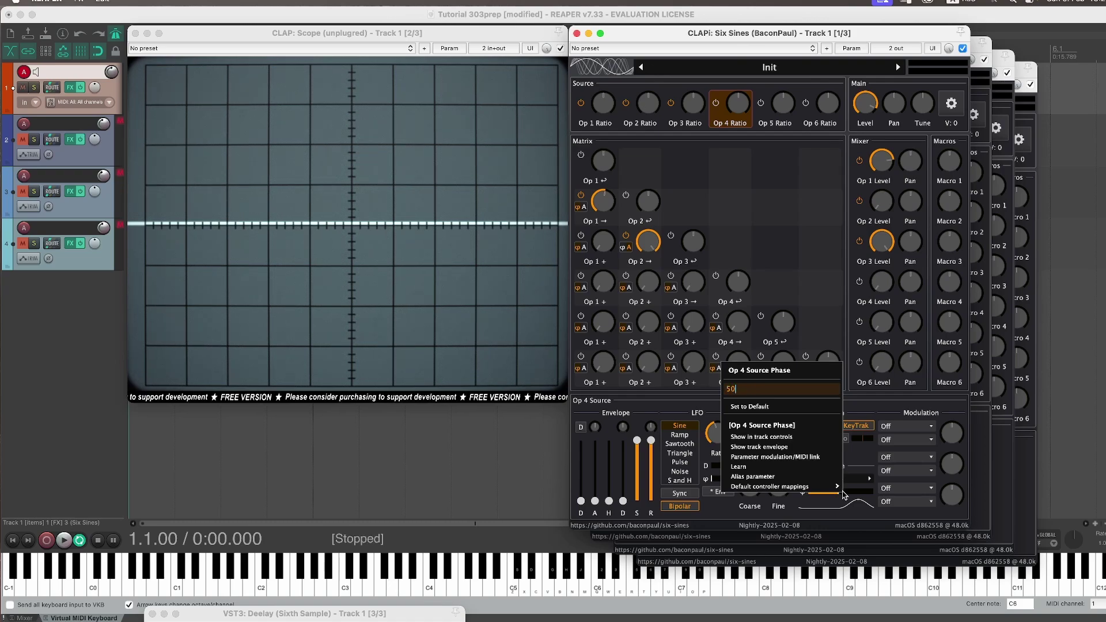
pyautogui.press('Return')
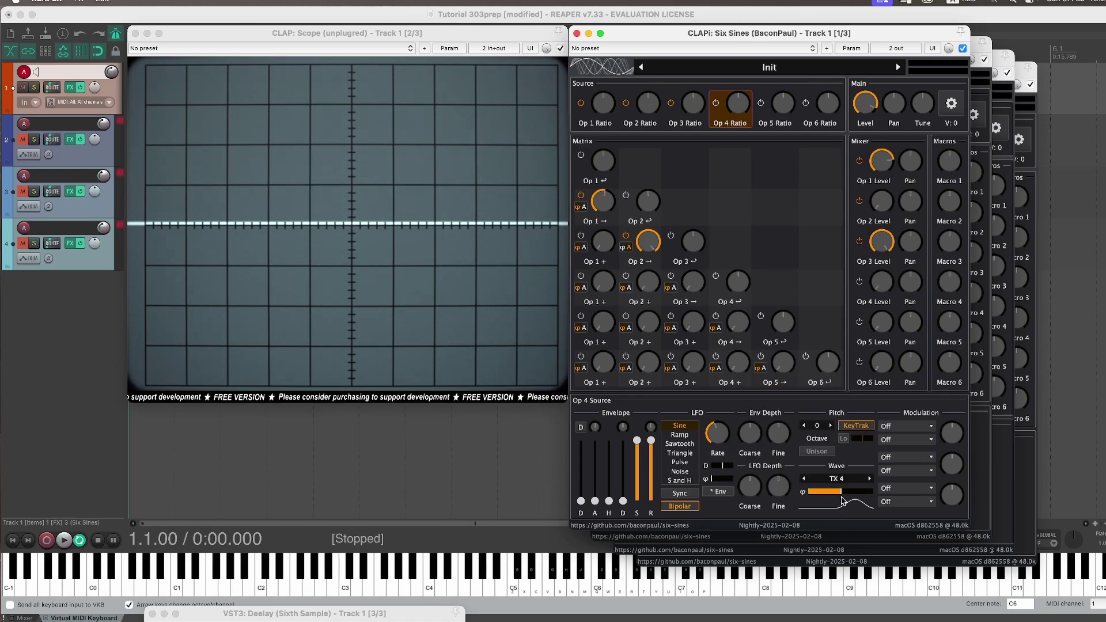
# Step: Raise operator 4's mixer level and the Op 2 to Op 4 modulation depth to full
pyautogui.moveTo(882, 286); pyautogui.dragTo(896, 136)
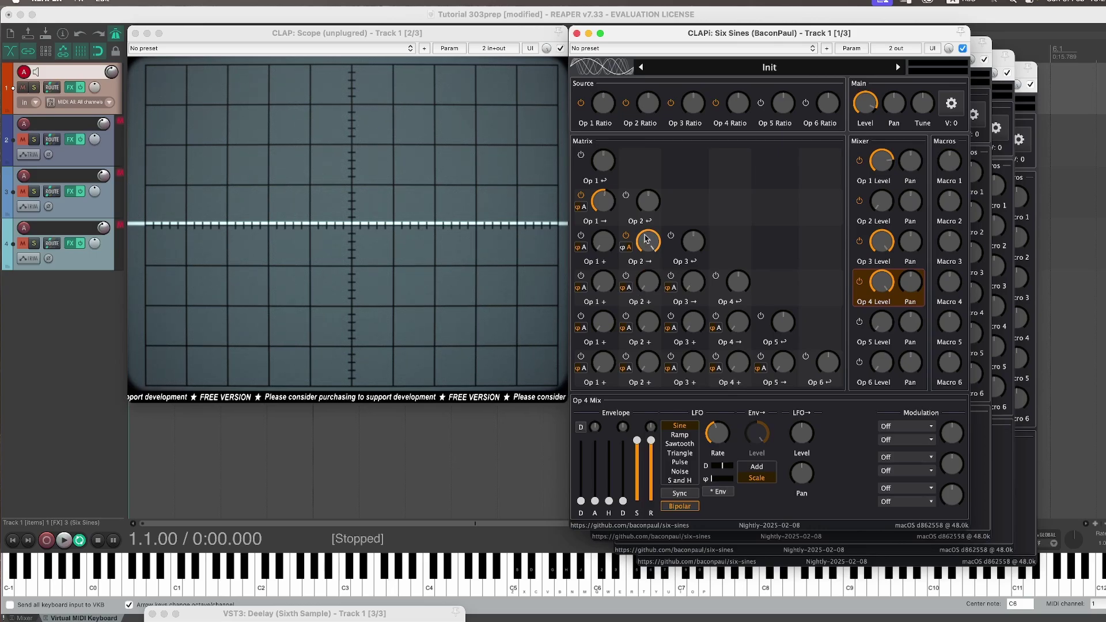
pyautogui.click(647, 283)
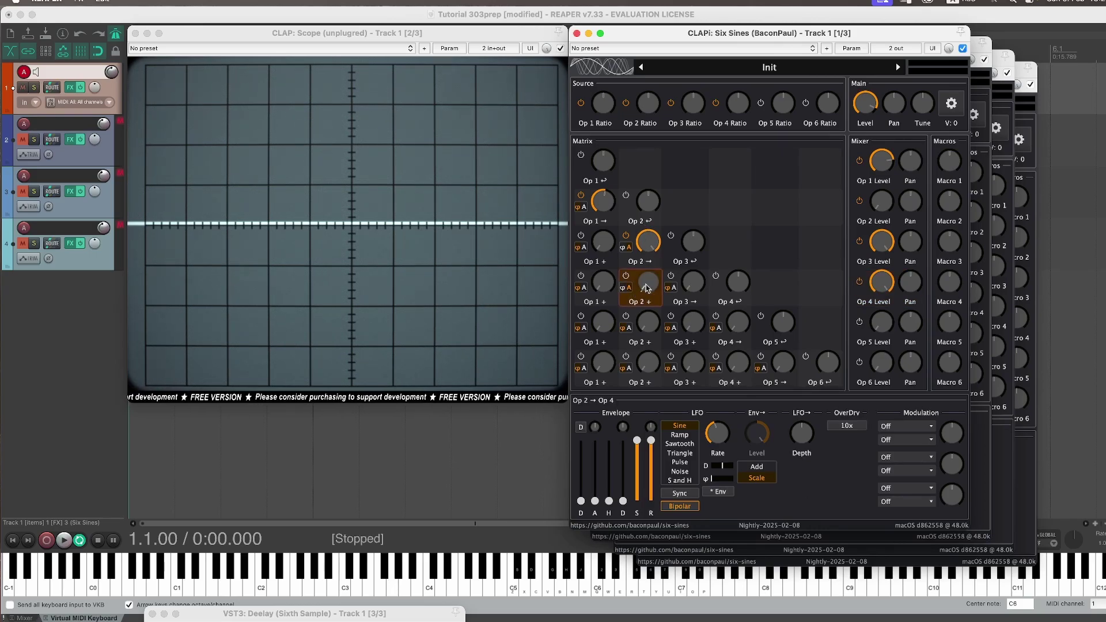
pyautogui.moveTo(648, 290); pyautogui.dragTo(660, 164)
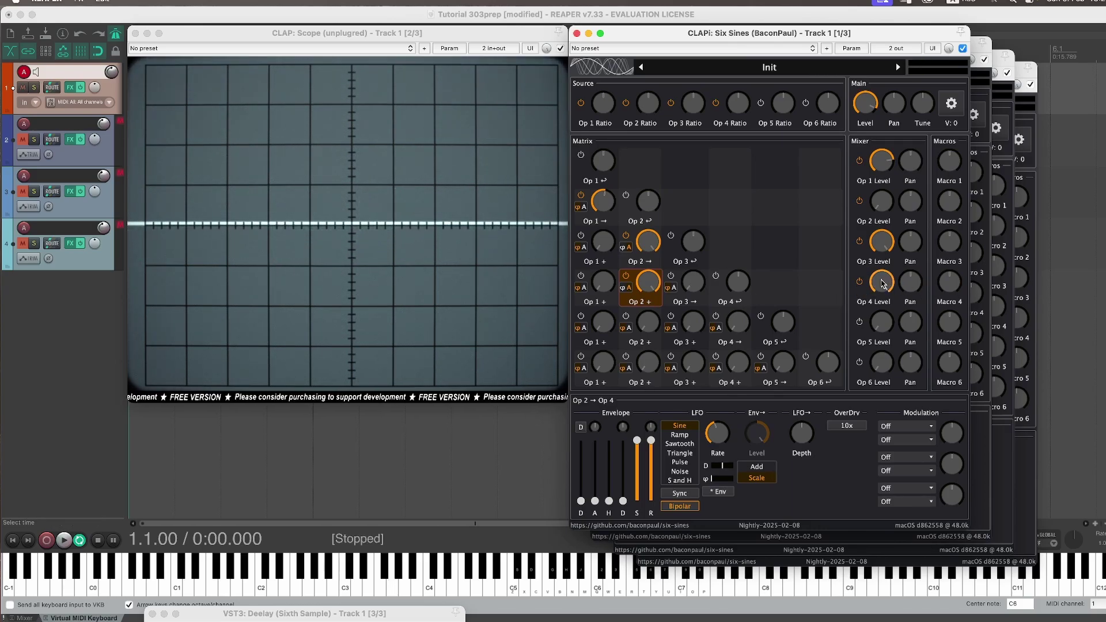
pyautogui.moveTo(883, 282)
pyautogui.mouseDown()
pyautogui.moveTo(884, 376)
pyautogui.moveTo(890, 234)
pyautogui.moveTo(885, 341)
pyautogui.moveTo(888, 272)
pyautogui.mouseUp()
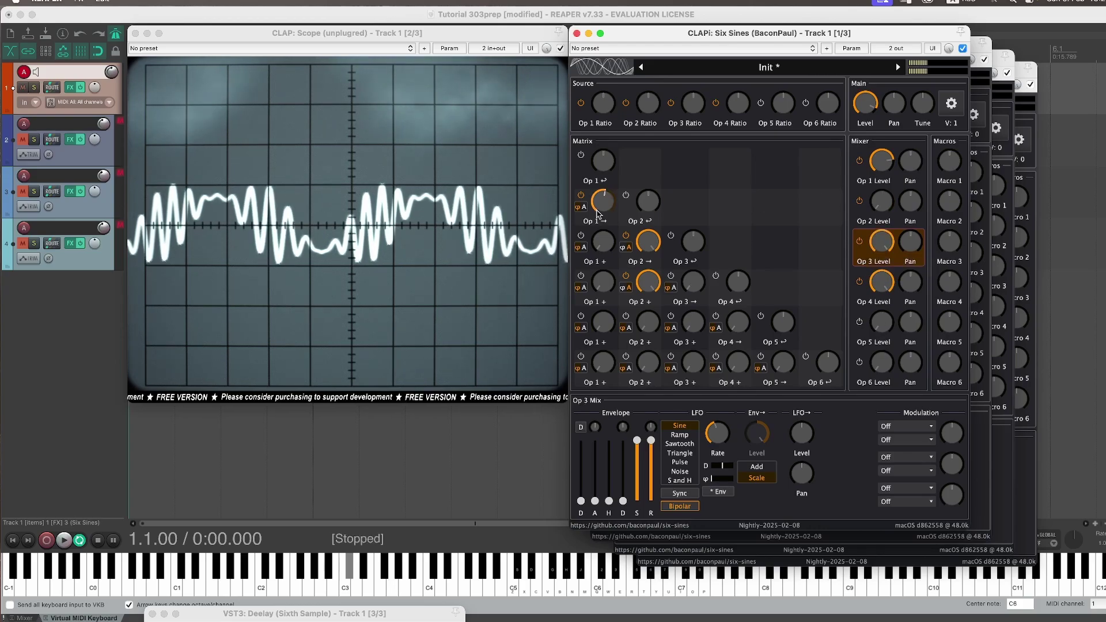
# Step: Vary the Op 1 to Op 2 modulation depth and settle it at about 17 %
pyautogui.moveTo(598, 214)
pyautogui.mouseDown()
pyautogui.moveTo(604, 223)
pyautogui.moveTo(608, 212)
pyautogui.moveTo(607, 230)
pyautogui.moveTo(609, 204)
pyautogui.moveTo(598, 219)
pyautogui.moveTo(610, 200)
pyautogui.moveTo(600, 236)
pyautogui.moveTo(612, 179)
pyautogui.moveTo(603, 223)
pyautogui.mouseUp()
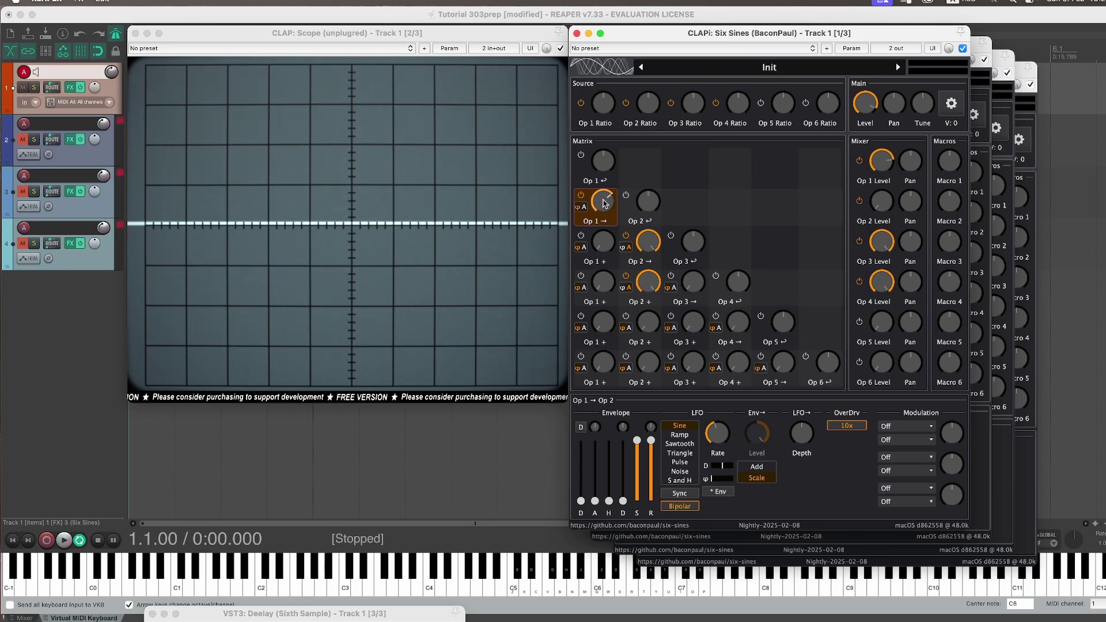
pyautogui.click(604, 207)
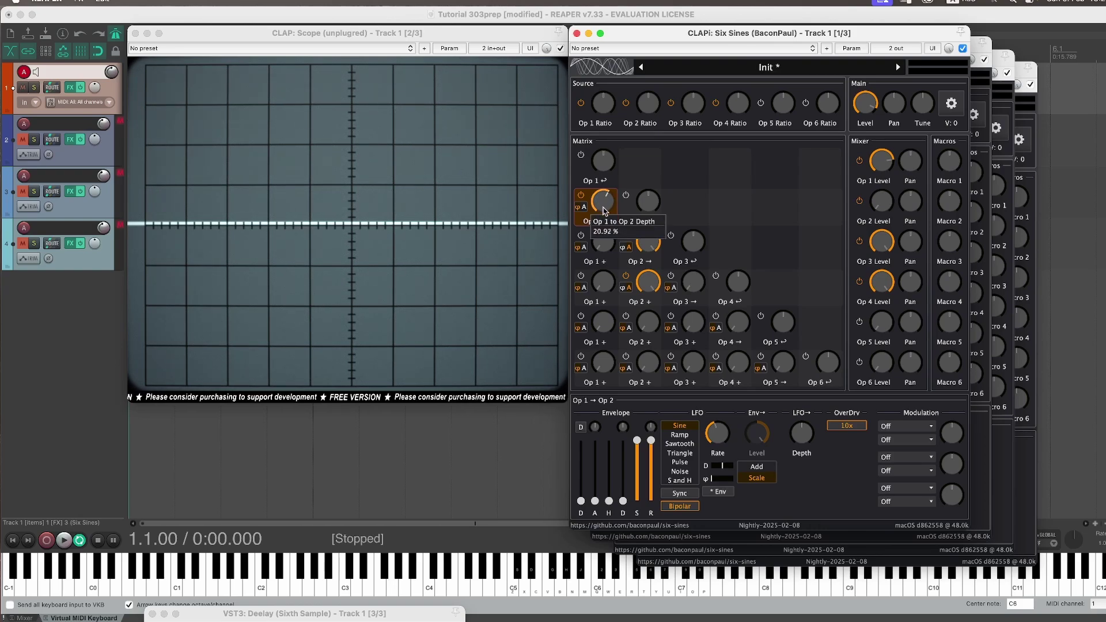
pyautogui.moveTo(605, 211); pyautogui.dragTo(608, 211)
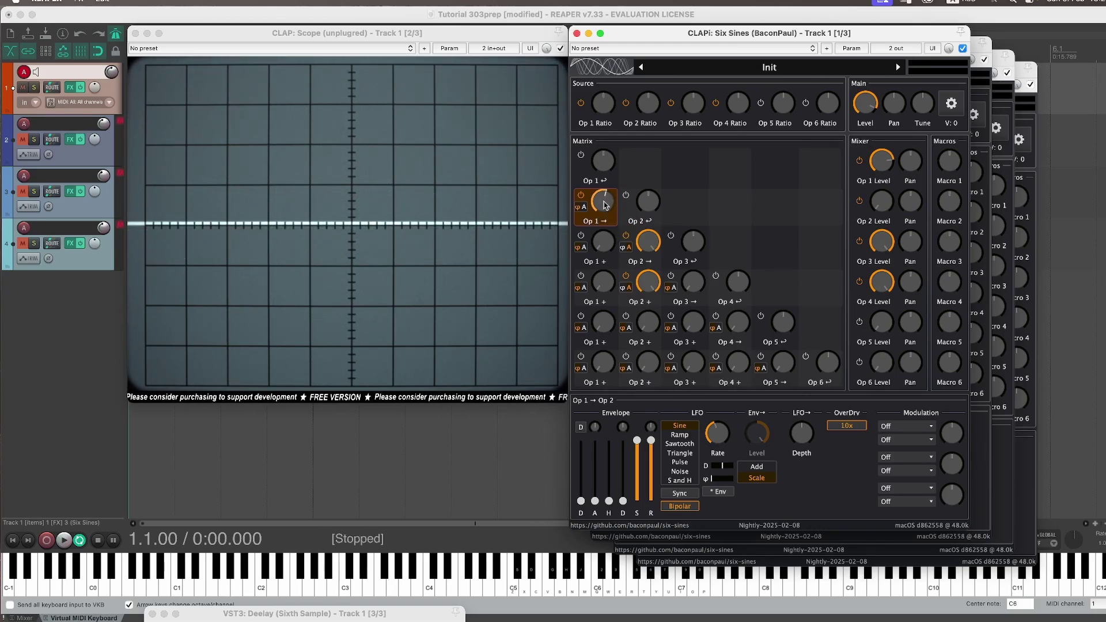
# Step: Review the source settings of operators 2 and 1 and the Op 1 to Op 2 modulation depth
pyautogui.click(649, 104)
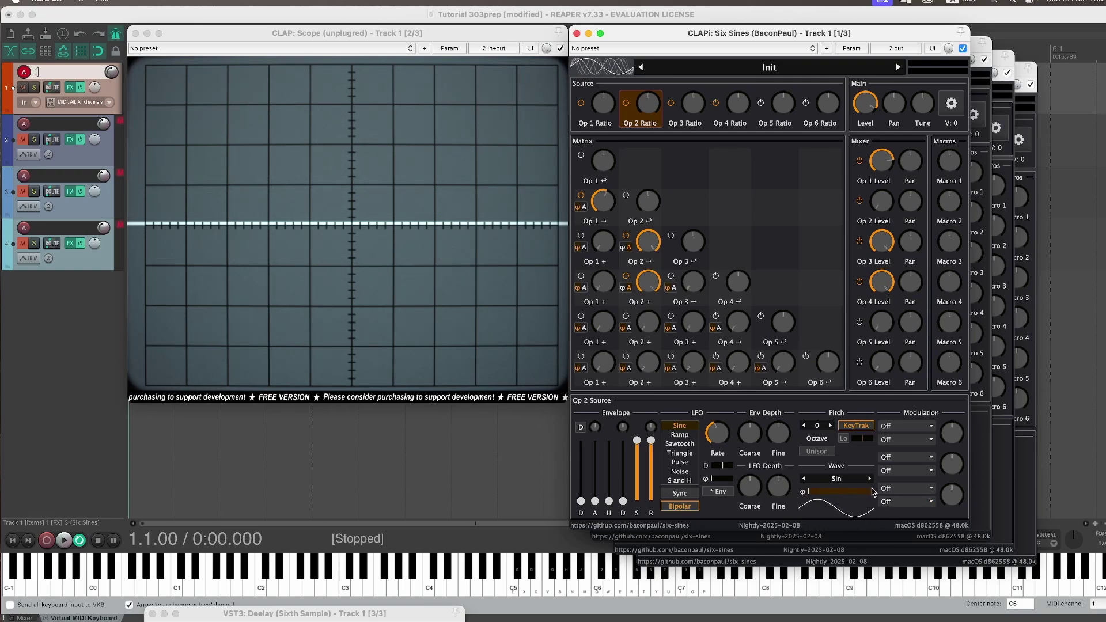
pyautogui.click(605, 105)
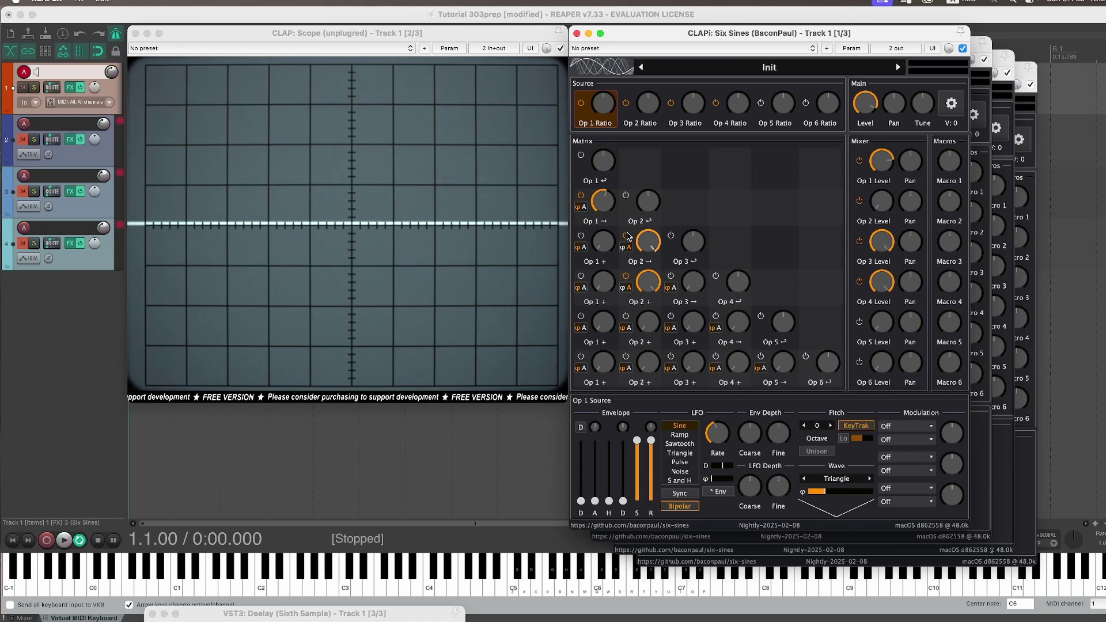
pyautogui.click(604, 206)
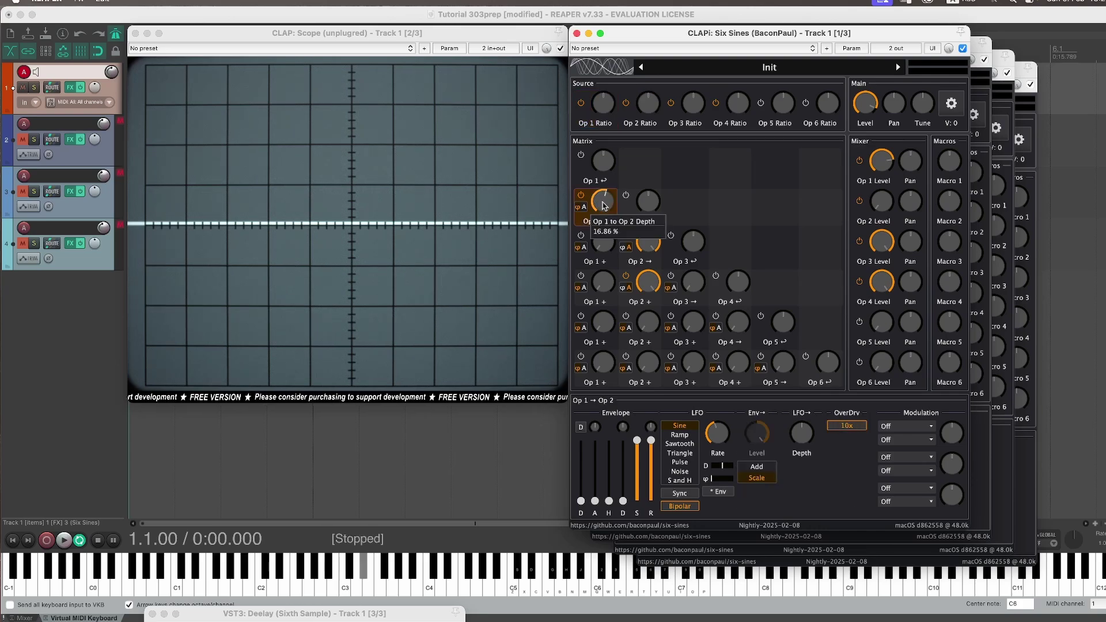
# Step: Set operator 2's source ratio to 1.01 and vary the Op 1 to Op 2 modulation depth
pyautogui.moveTo(604, 206); pyautogui.dragTo(612, 203)
pyautogui.press('super+z')
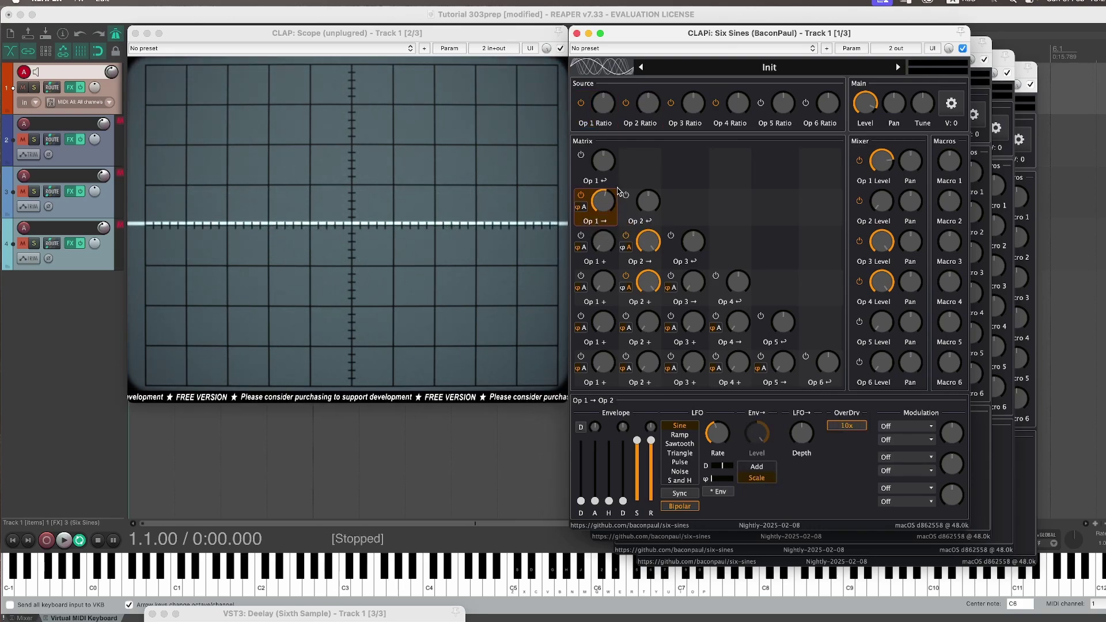
pyautogui.rightClick(649, 109)
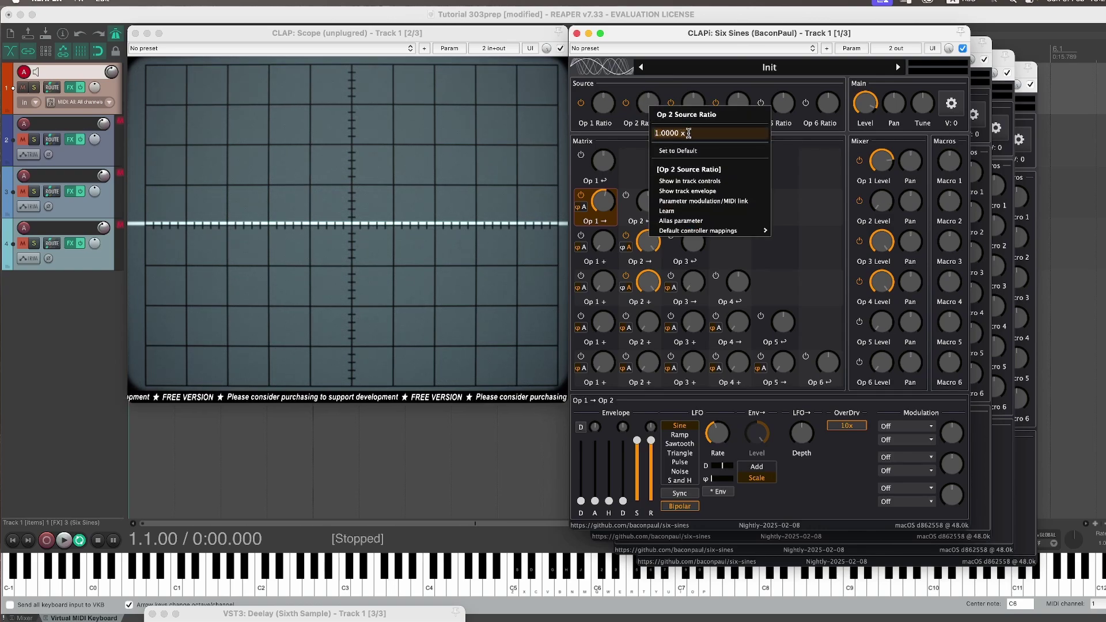
pyautogui.write('1')
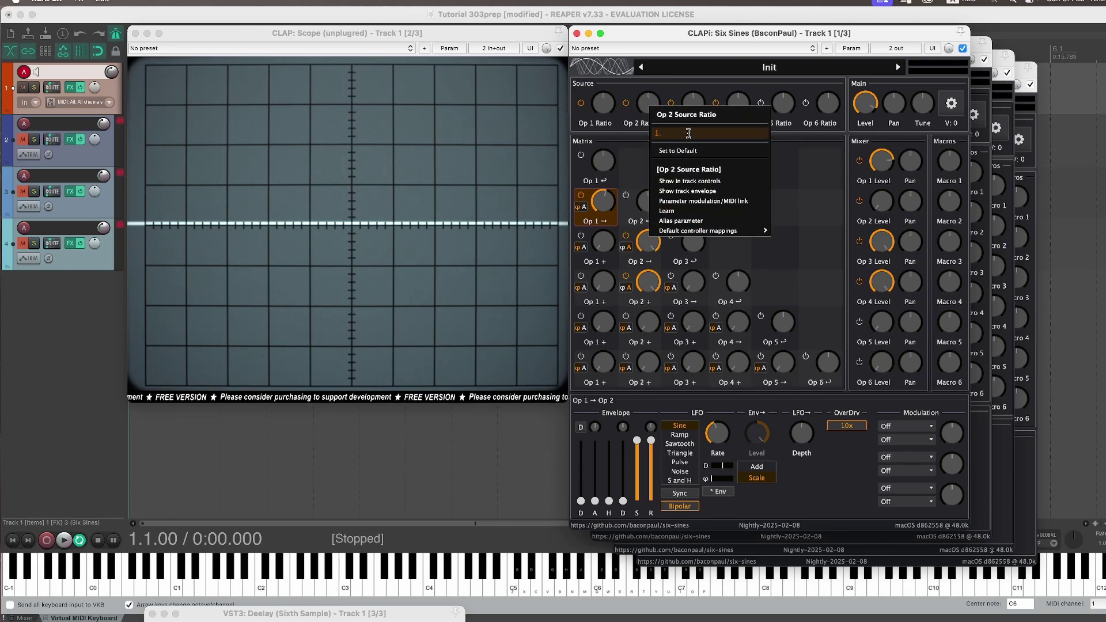
pyautogui.write('.01')
pyautogui.press('Return')
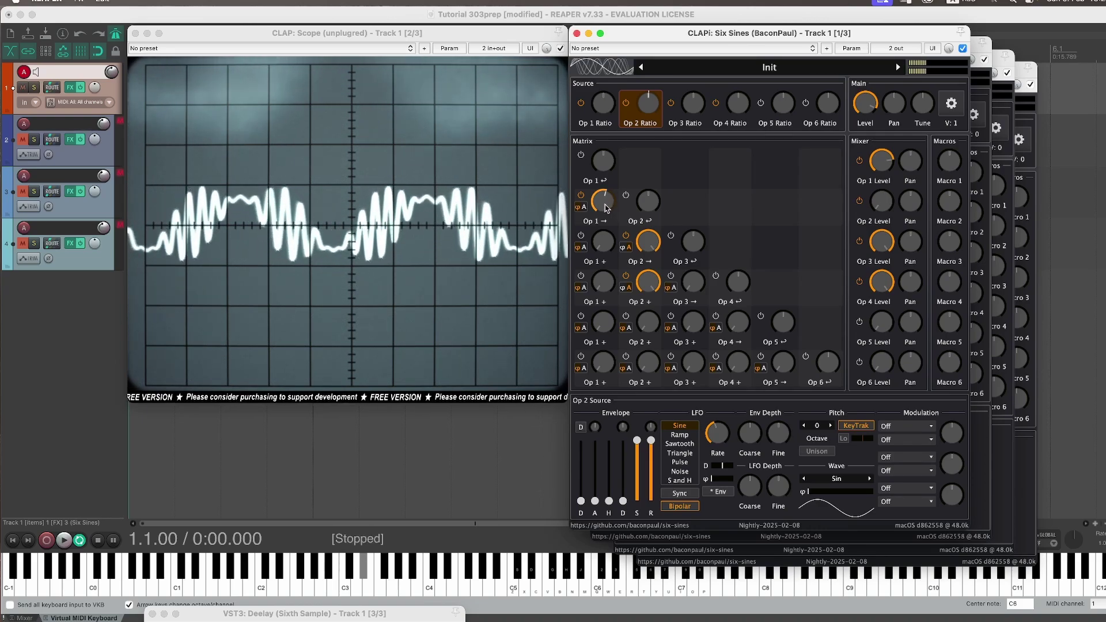
pyautogui.moveTo(606, 209); pyautogui.dragTo(607, 200)
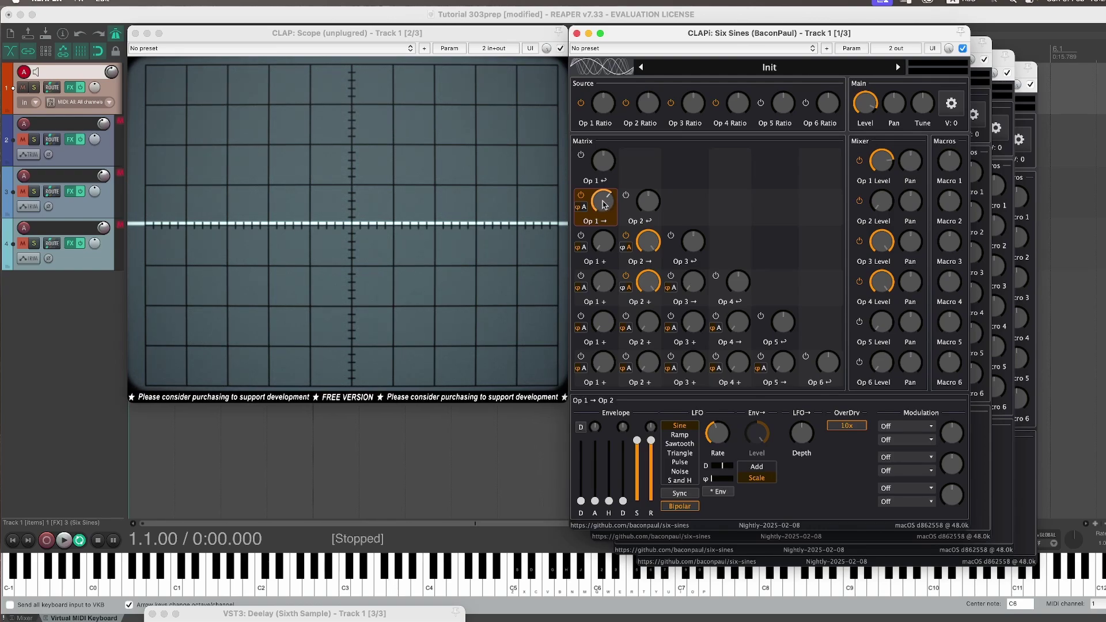
pyautogui.moveTo(600, 202); pyautogui.dragTo(601, 205)
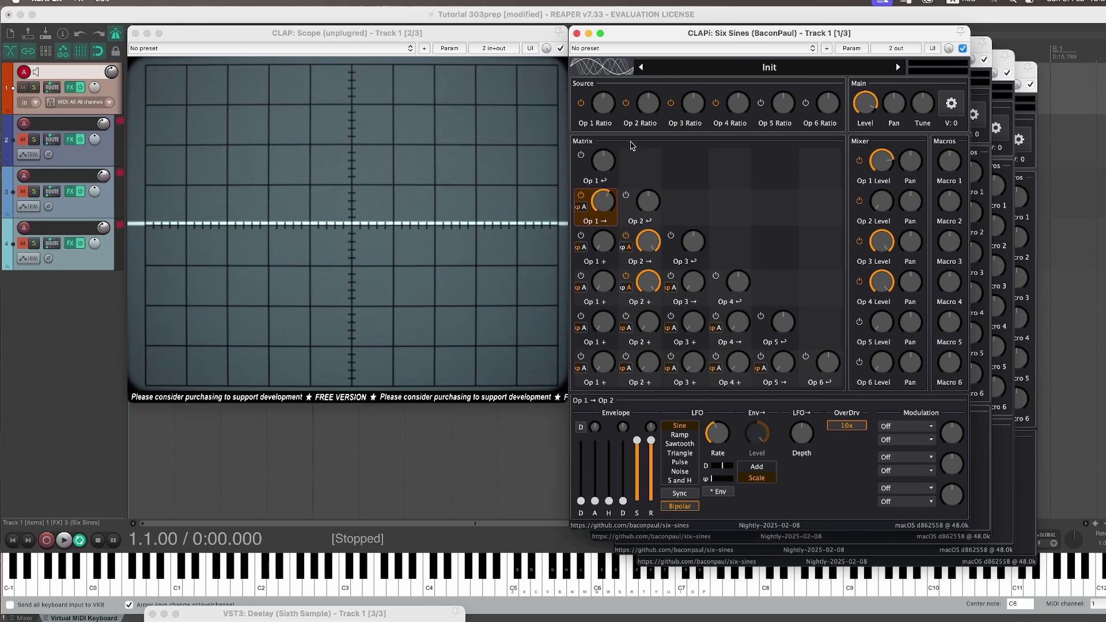
# Step: Set operator 2's source ratio to 4 and raise the Op 1 to Op 2 modulation depth again from zero
pyautogui.rightClick(650, 106)
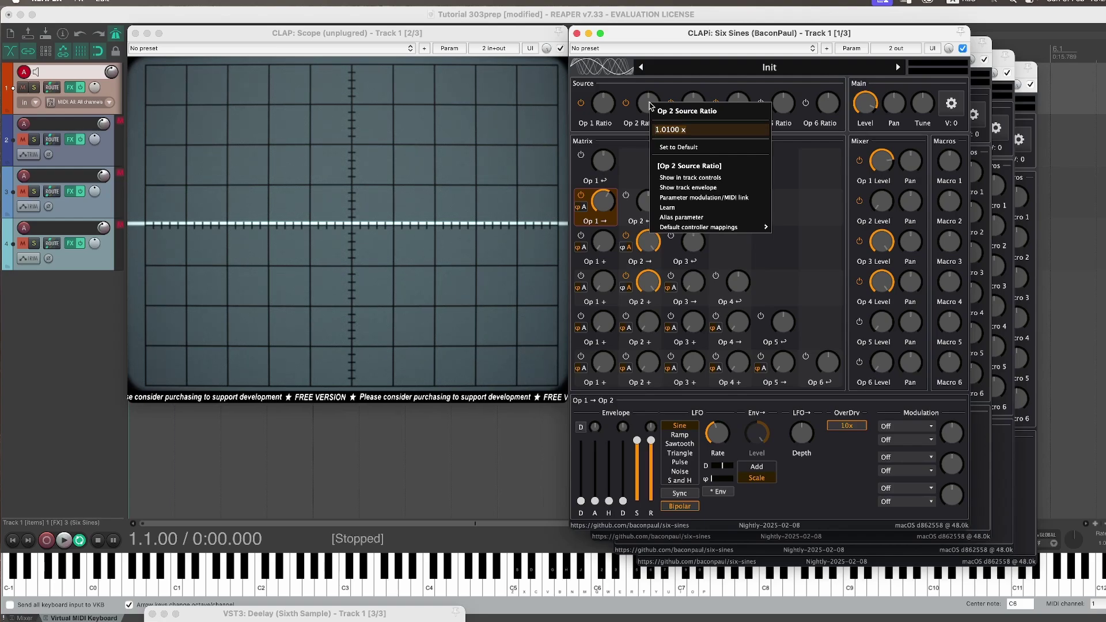
pyautogui.write('4')
pyautogui.press('Return')
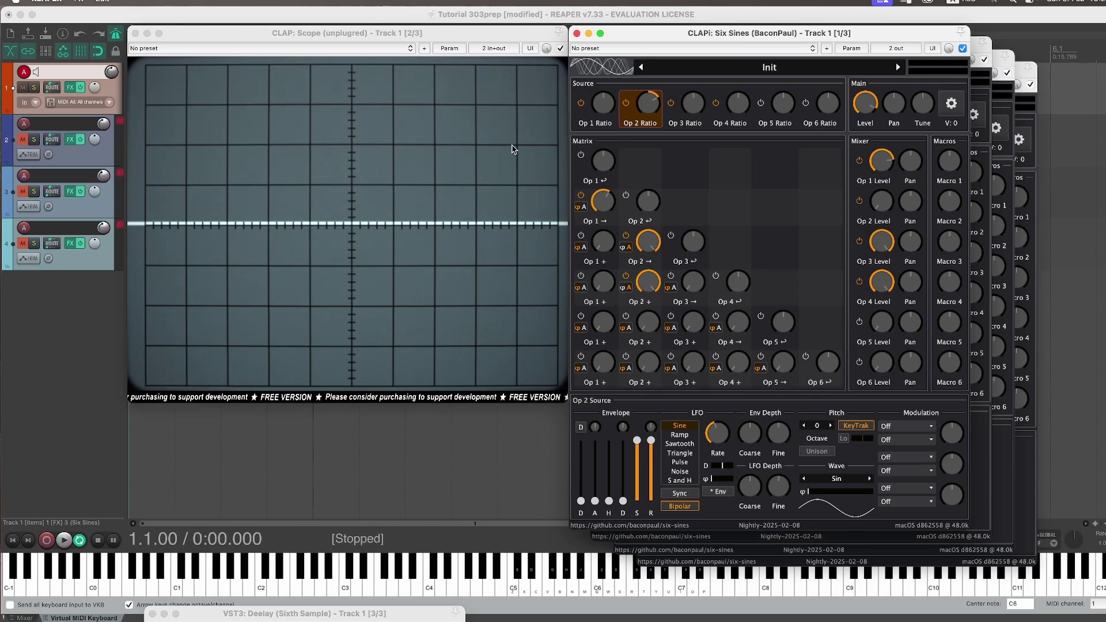
pyautogui.moveTo(604, 201)
pyautogui.mouseDown()
pyautogui.moveTo(601, 232)
pyautogui.moveTo(607, 209)
pyautogui.mouseUp()
pyautogui.doubleClick(606, 204)
pyautogui.doubleClick(607, 209)
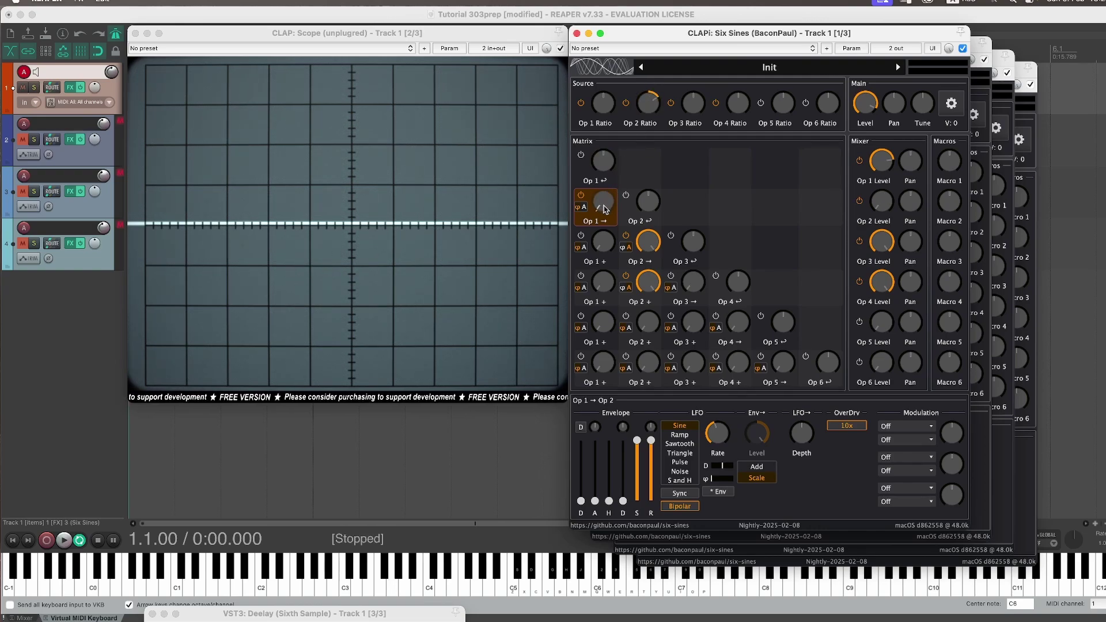
pyautogui.moveTo(605, 210); pyautogui.dragTo(606, 161)
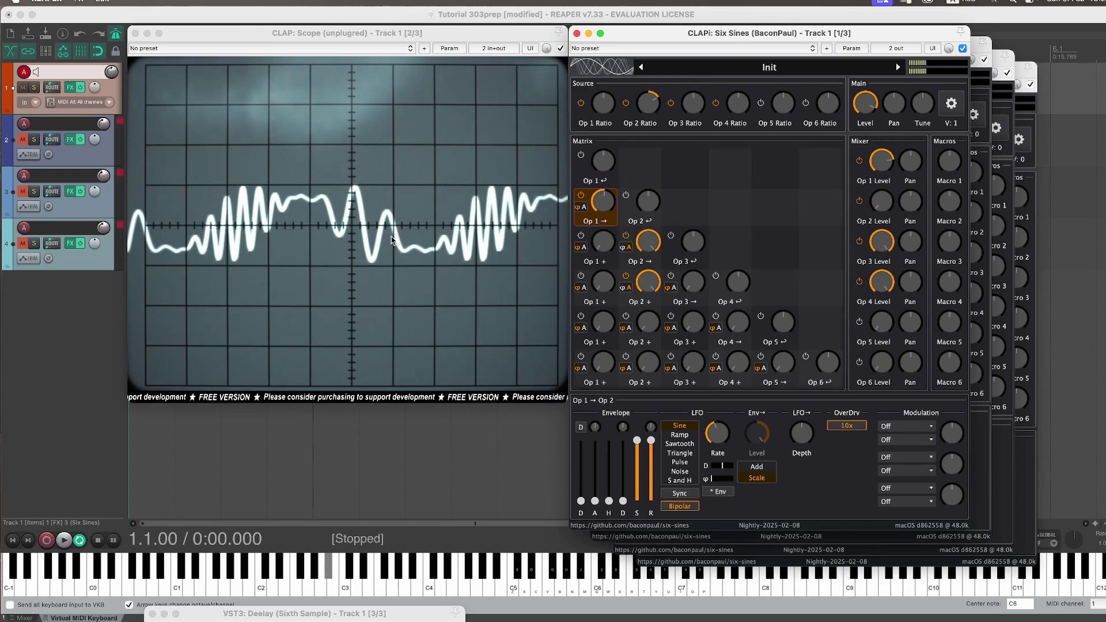
pyautogui.moveTo(603, 206); pyautogui.dragTo(598, 201)
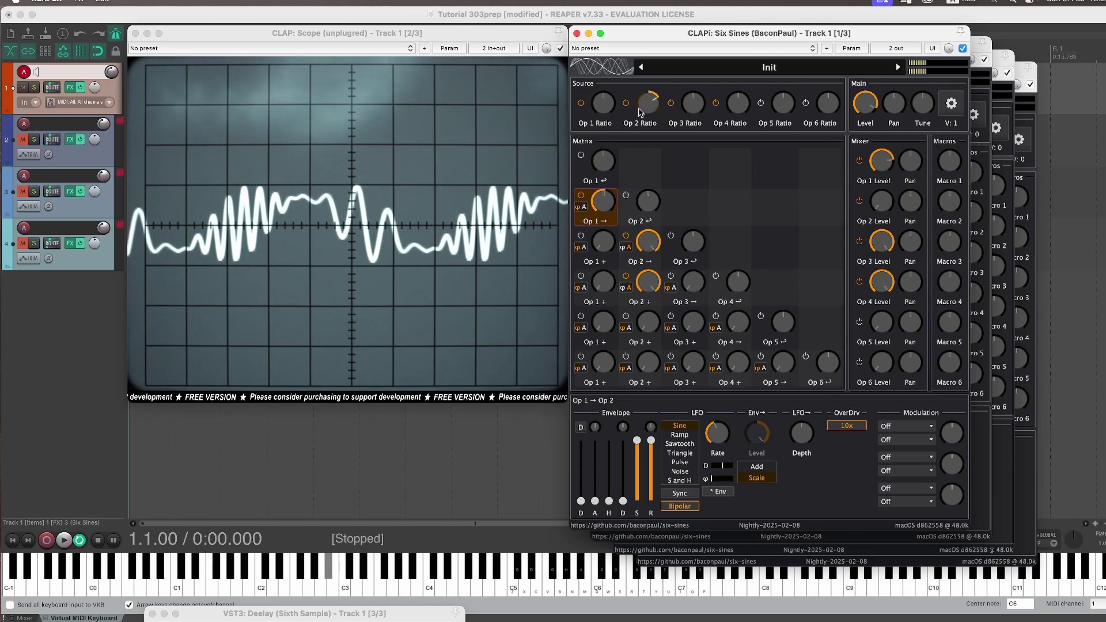
# Step: Detune operator 2's source ratio to 4.01 and readjust the Op 1 to Op 2 modulation depth
pyautogui.rightClick(649, 106)
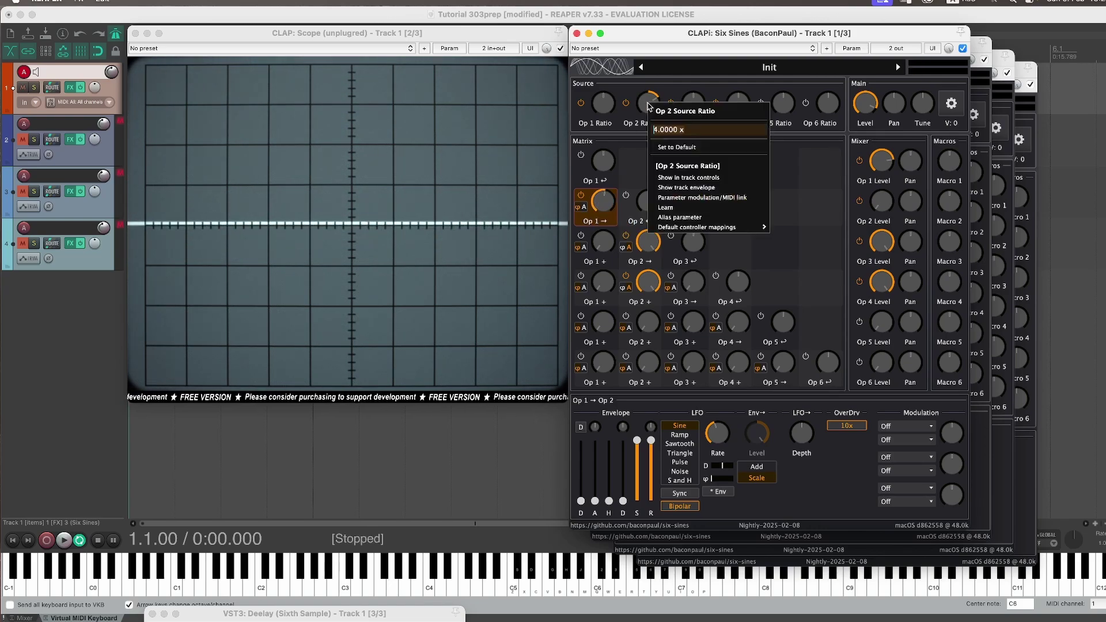
pyautogui.click(668, 133)
pyautogui.moveTo(665, 132); pyautogui.dragTo(739, 131)
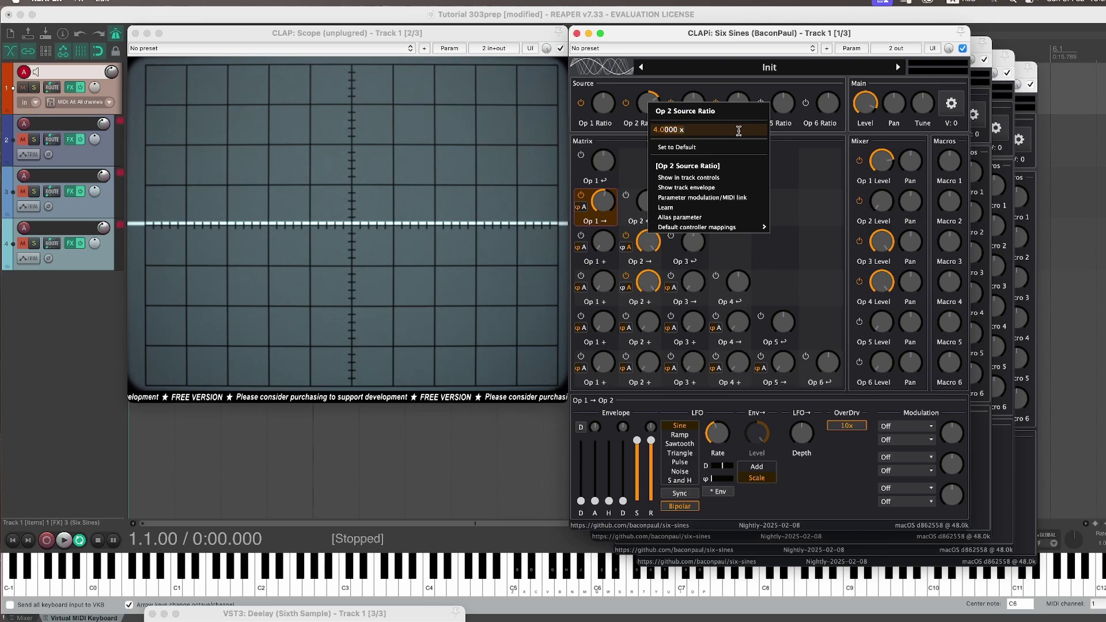
pyautogui.press('Return')
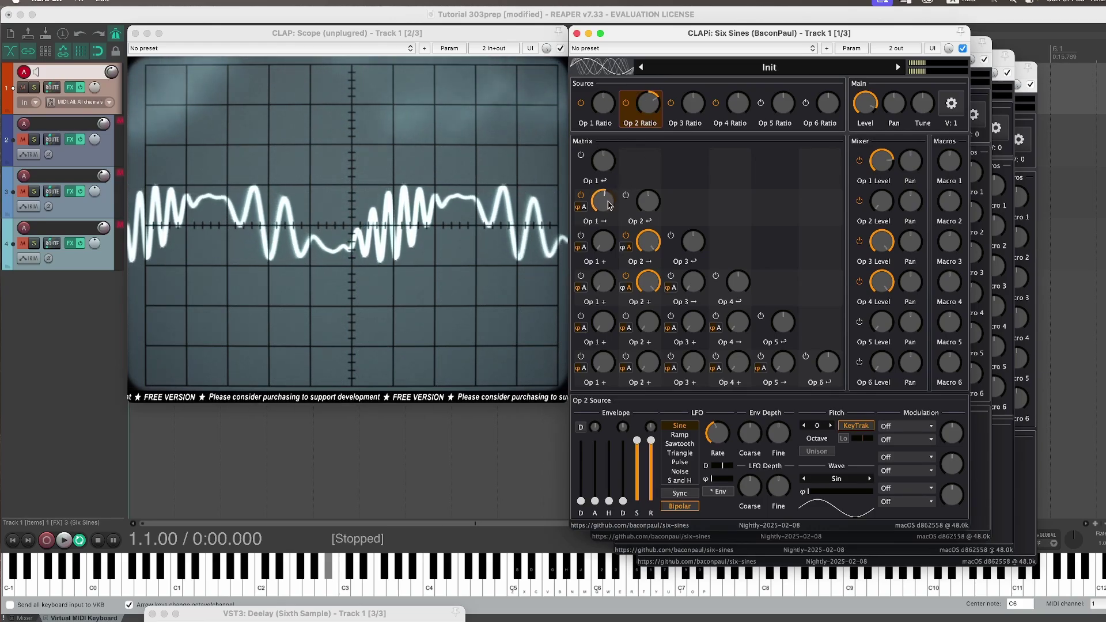
pyautogui.moveTo(604, 203); pyautogui.dragTo(610, 205)
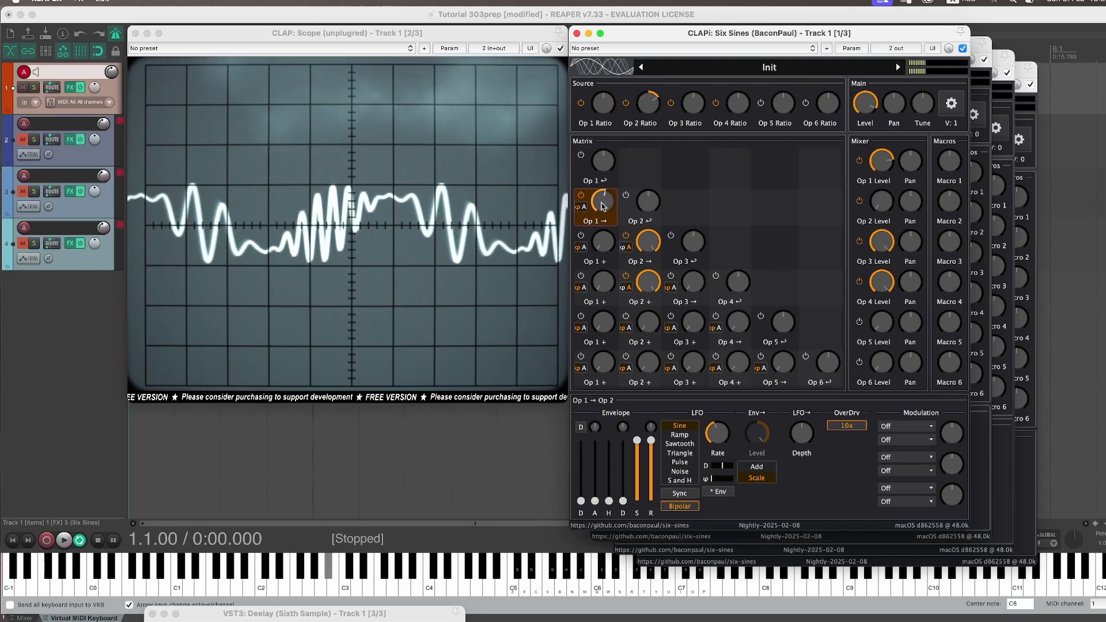
# Step: Reduce operator 2's detuning by setting its source ratio to 4.001
pyautogui.rightClick(647, 104)
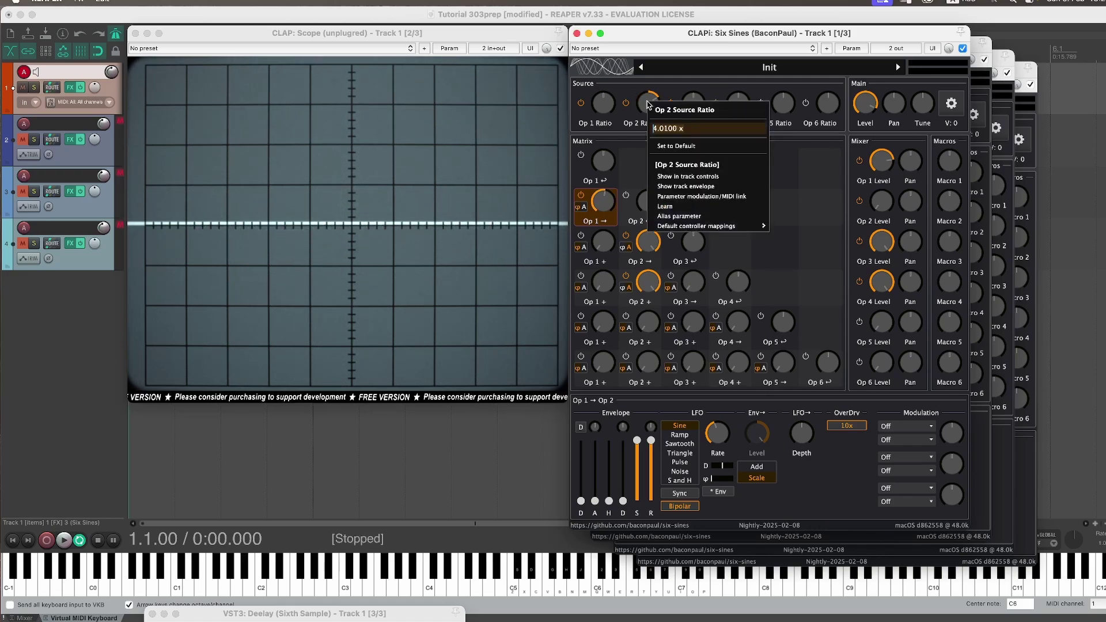
pyautogui.write('4')
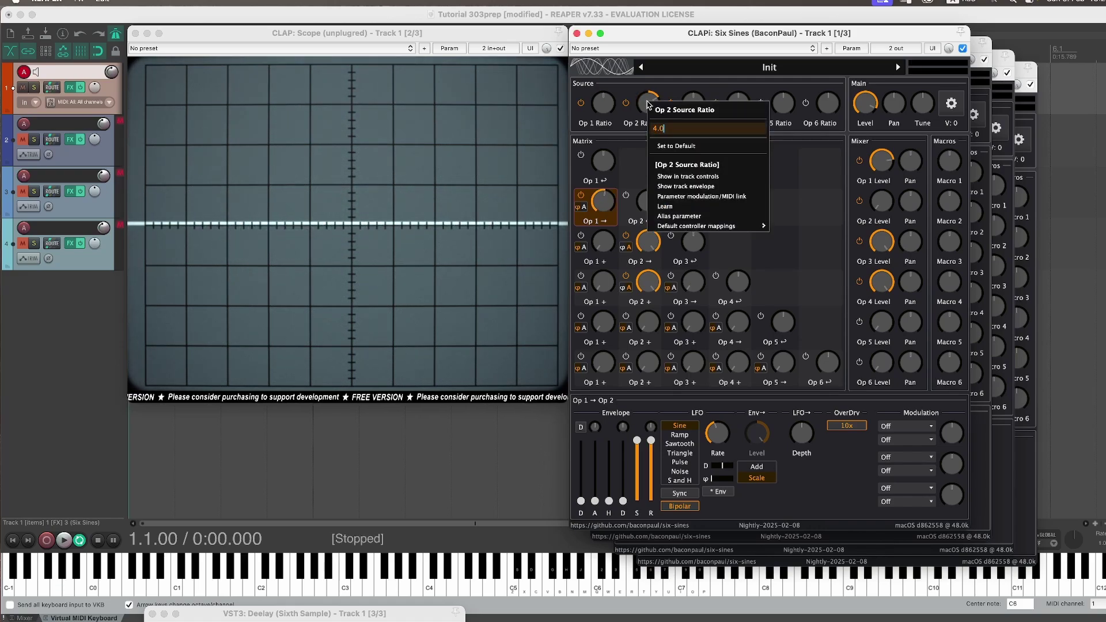
pyautogui.write('.0')
pyautogui.press('Return')
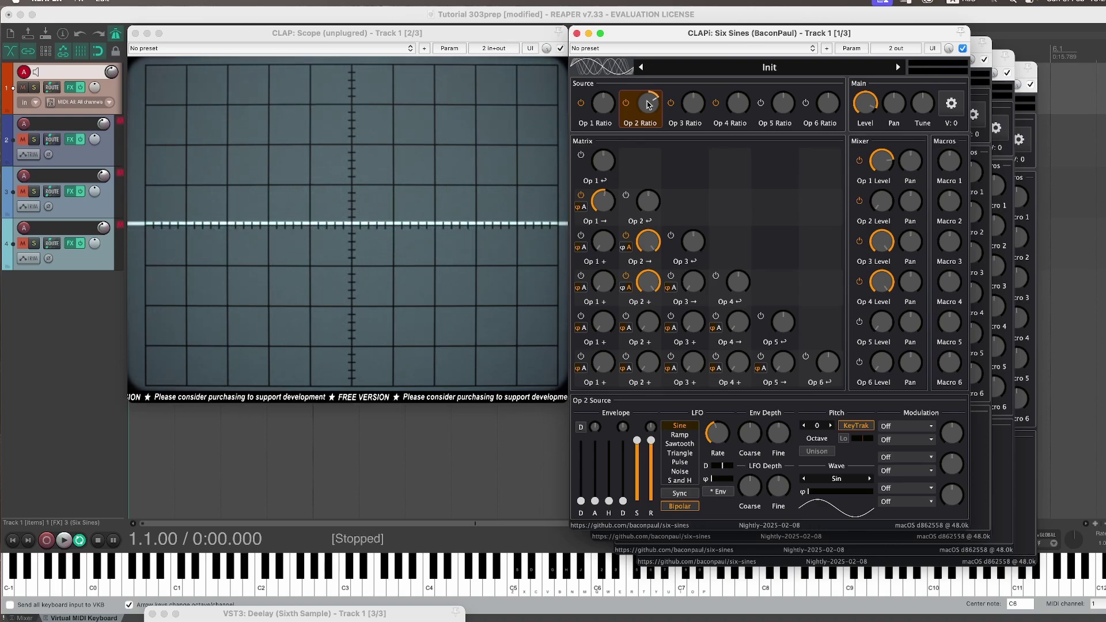
# Step: Return operator 2's source ratio to 4
pyautogui.rightClick(648, 106)
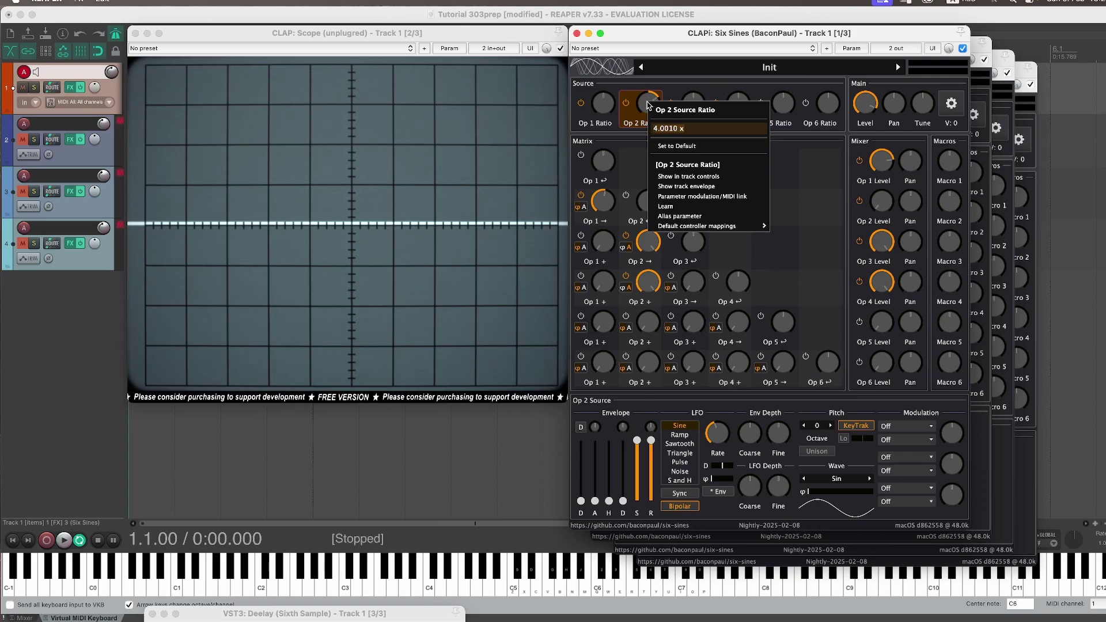
pyautogui.write('4')
pyautogui.press('Return')
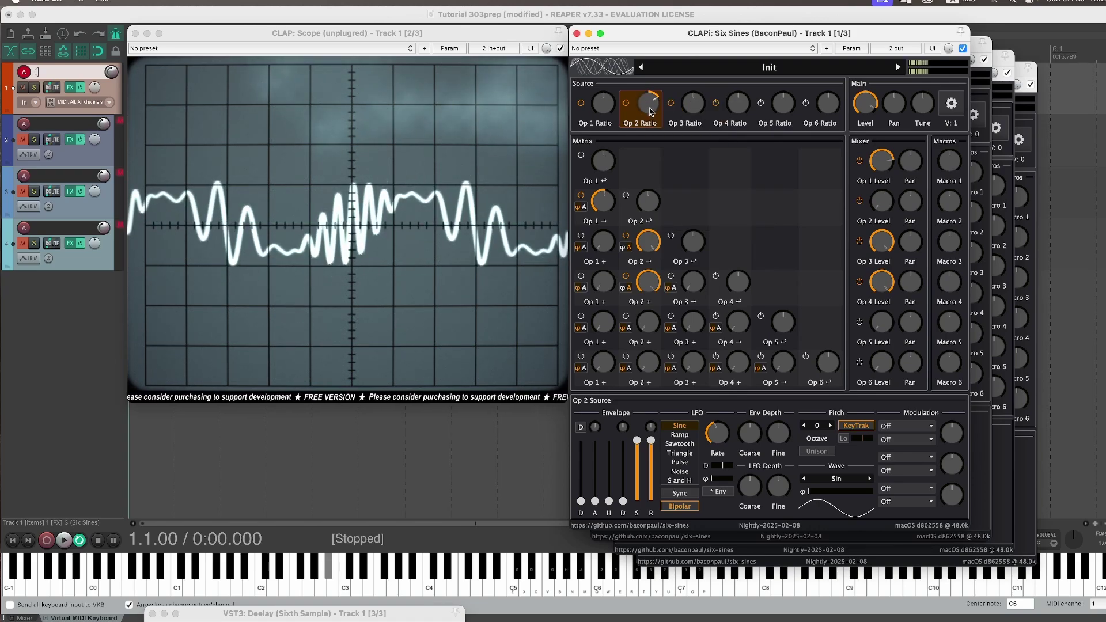
# Step: Modulate the mixer levels of operators 3 and 4 with their LFOs, using a negative LFO amount for operator 4
pyautogui.click(885, 301)
pyautogui.moveTo(884, 300); pyautogui.dragTo(878, 432)
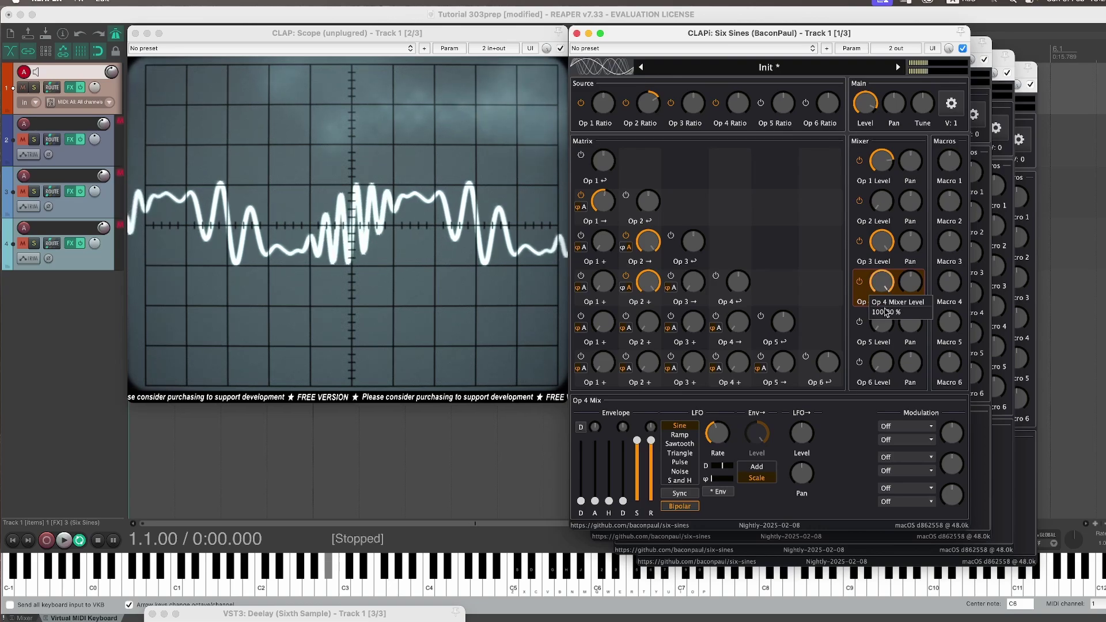
pyautogui.moveTo(882, 242)
pyautogui.mouseDown()
pyautogui.moveTo(880, 360)
pyautogui.moveTo(882, 266)
pyautogui.mouseUp()
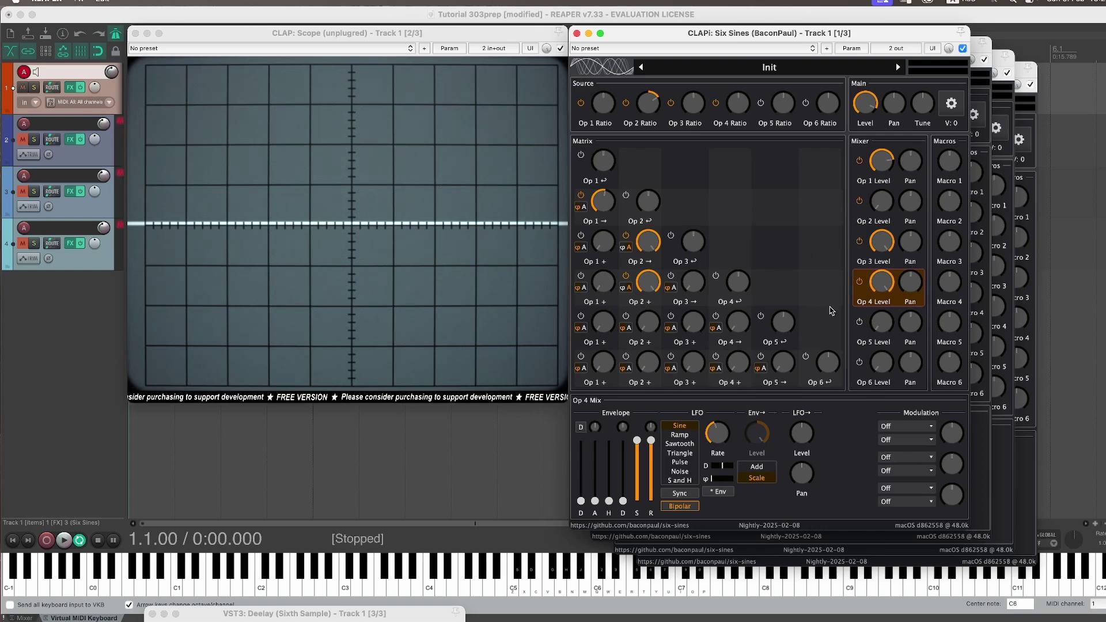
pyautogui.click(884, 242)
pyautogui.click(887, 282)
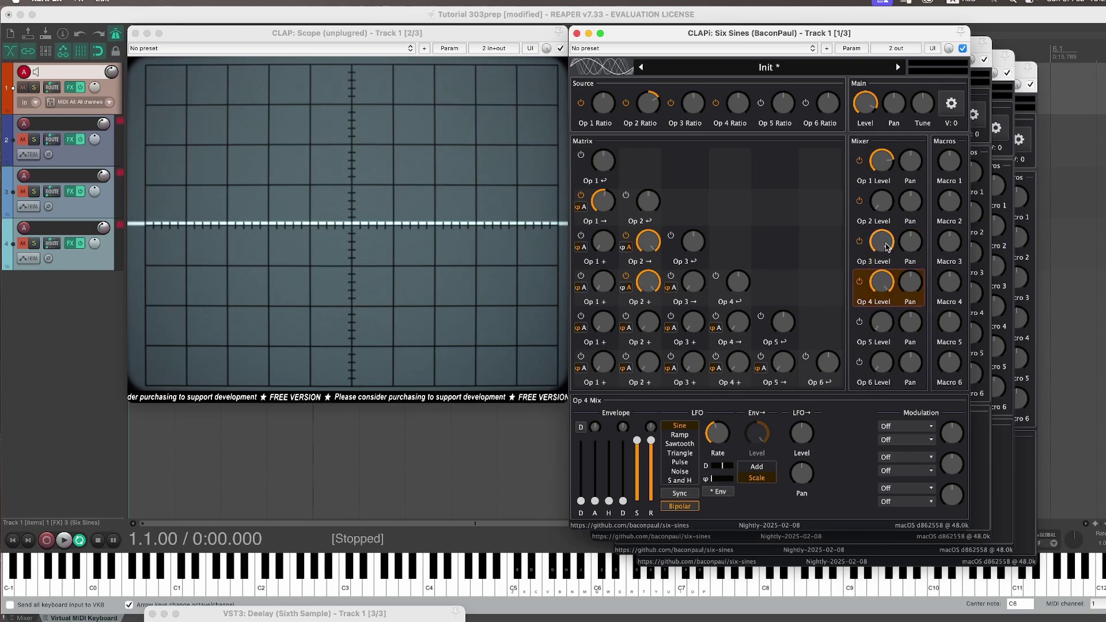
pyautogui.click(886, 242)
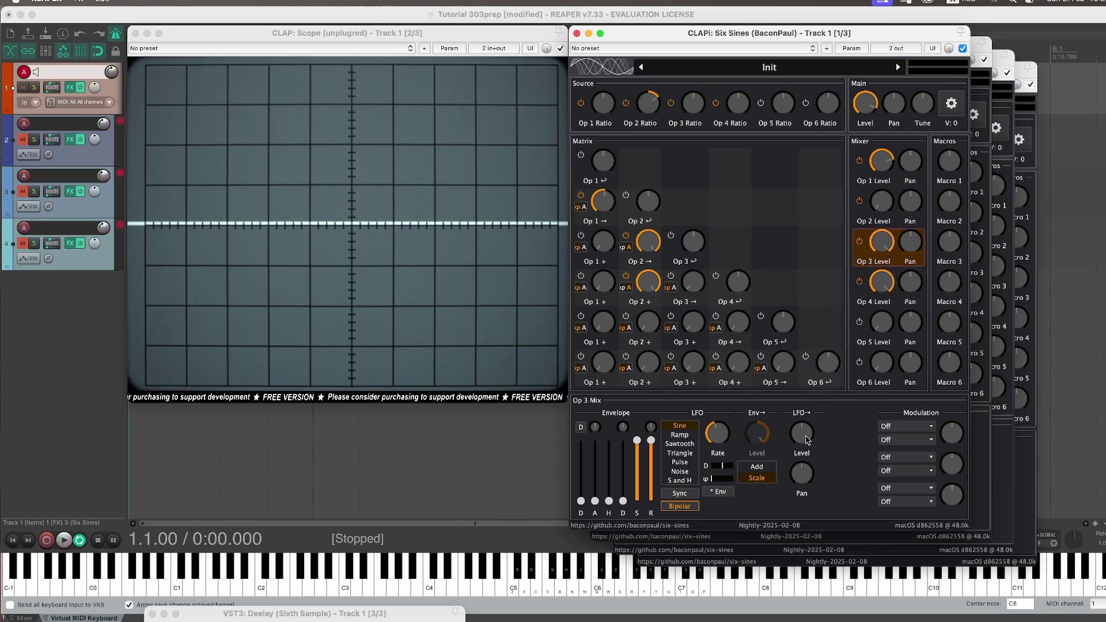
pyautogui.moveTo(805, 439); pyautogui.dragTo(806, 440)
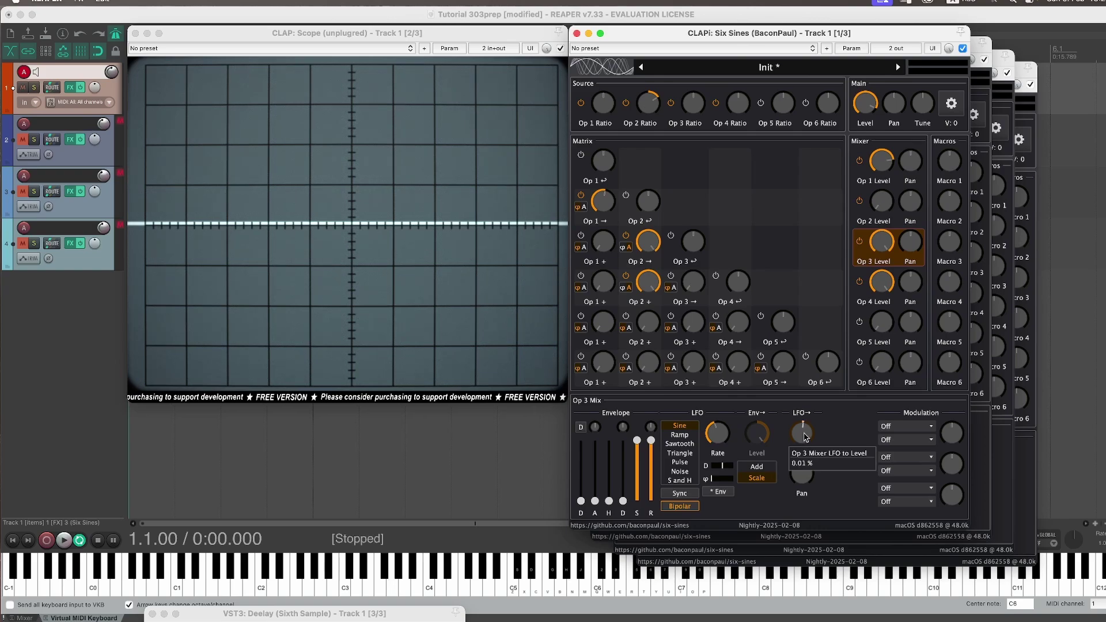
pyautogui.click(882, 282)
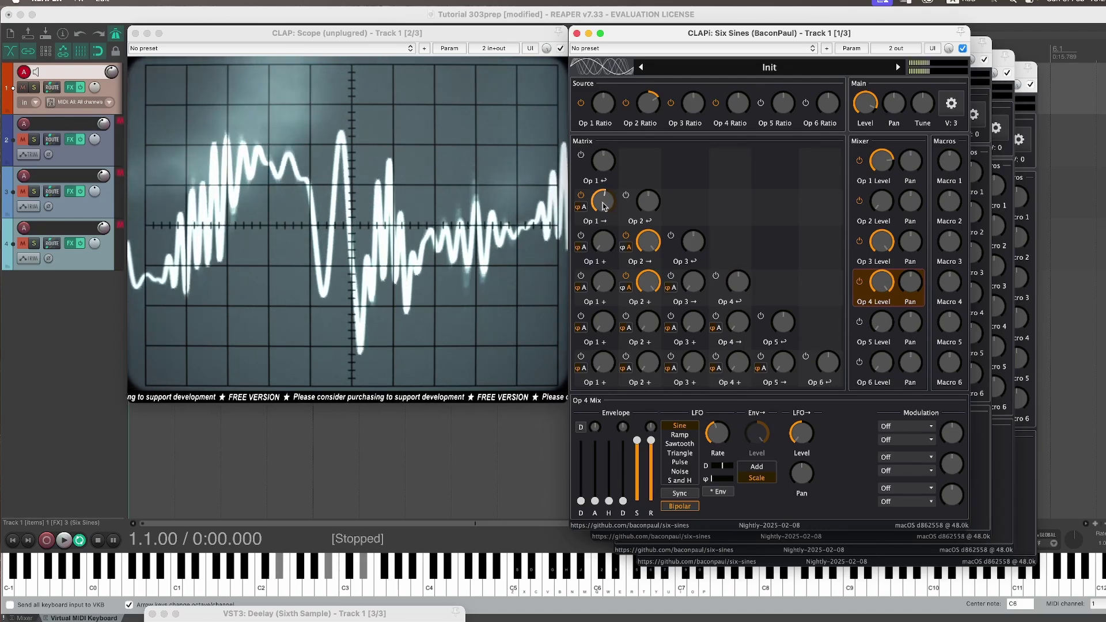
# Step: Lower the Op 1 to Op 2 modulation depth and vary it while a chord sounds
pyautogui.click(604, 207)
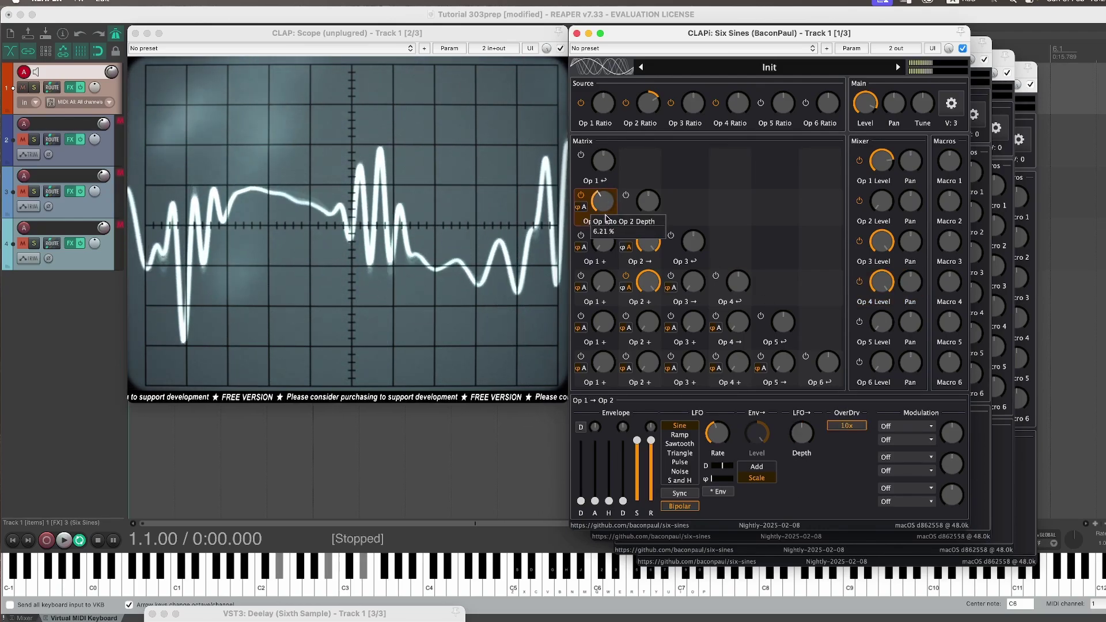
pyautogui.moveTo(607, 219); pyautogui.dragTo(608, 214)
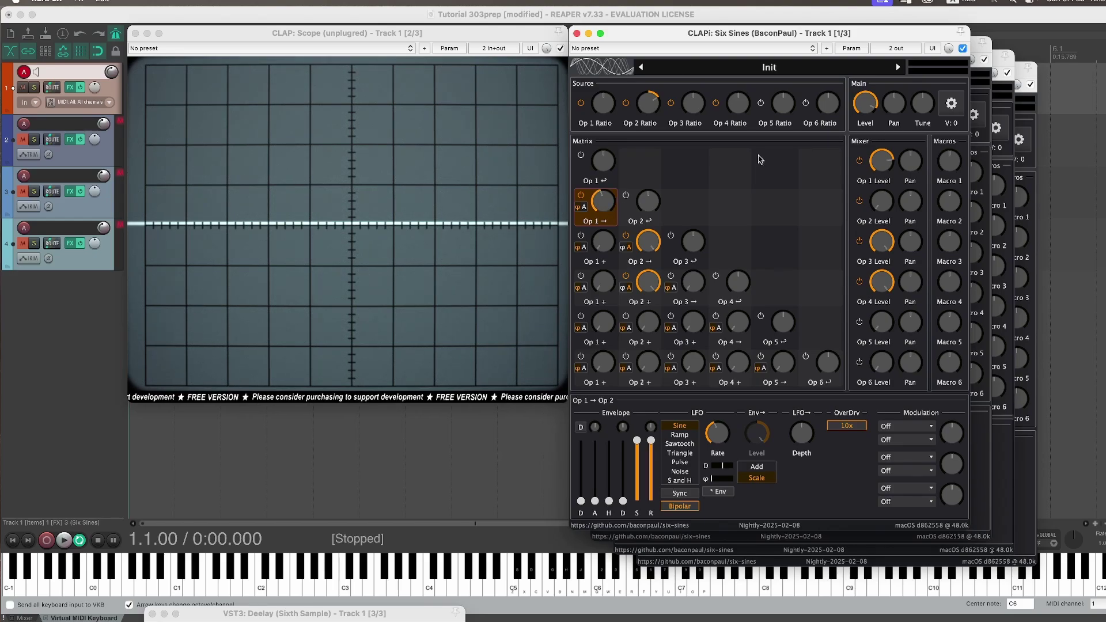
# Step: Set the unison count to 2 voices and lower the main output level
pyautogui.click(951, 107)
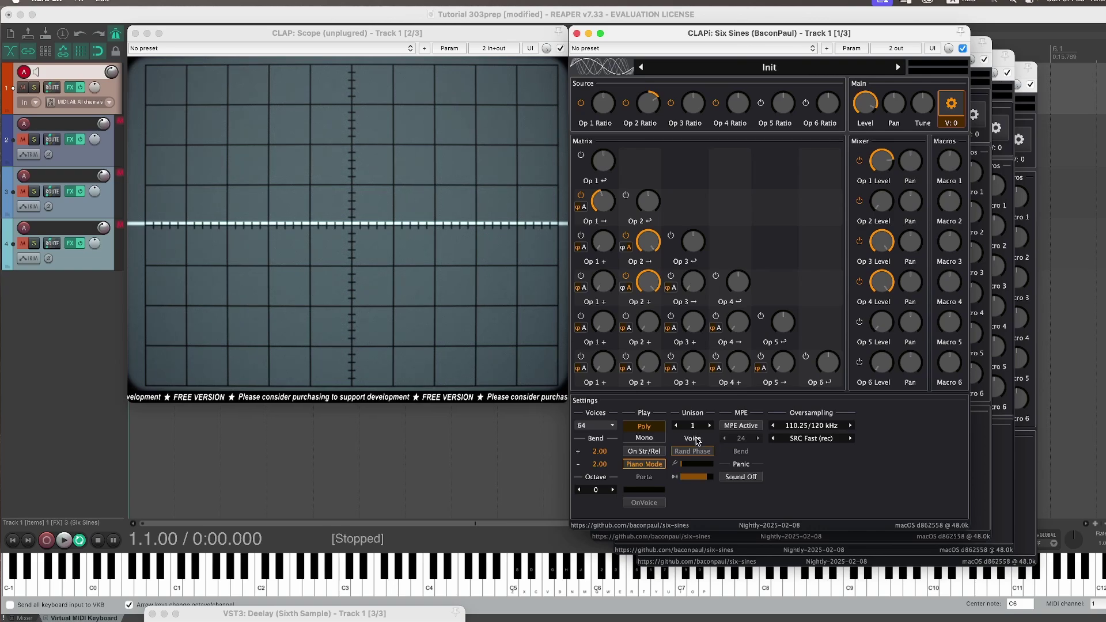
pyautogui.click(710, 427)
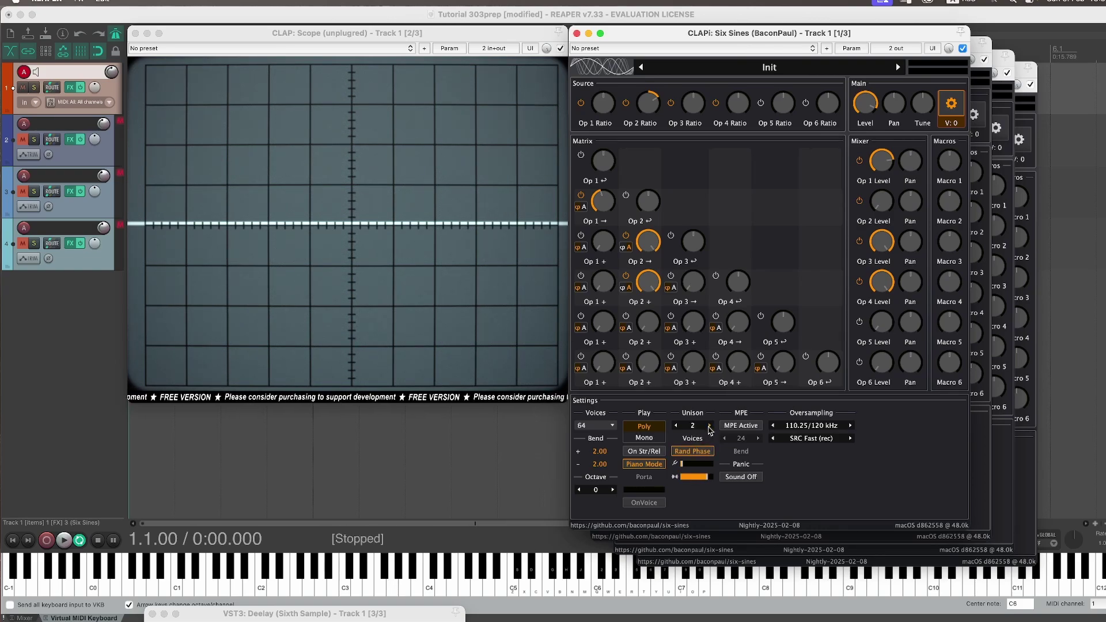
pyautogui.click(866, 108)
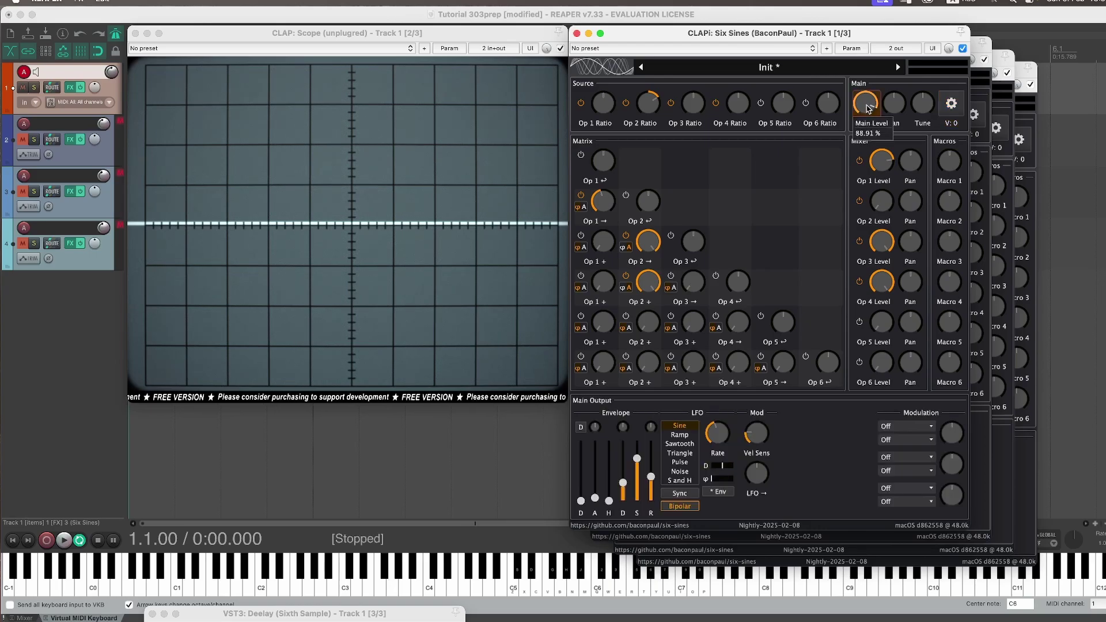
pyautogui.moveTo(867, 119); pyautogui.dragTo(871, 113)
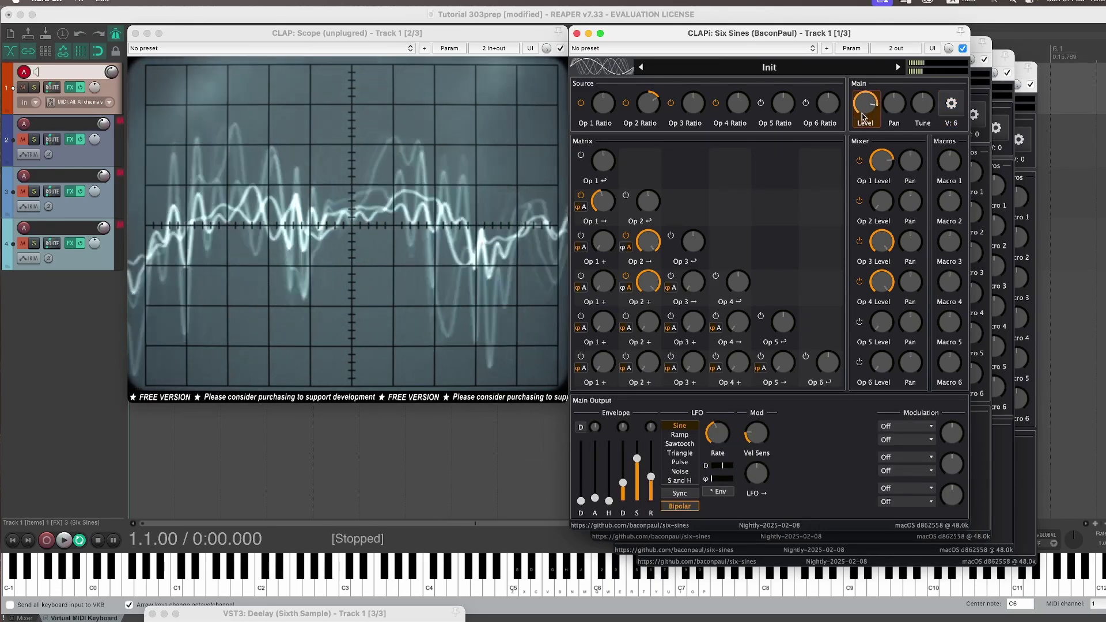
# Step: Turn off random phase for the unison voices and stop all sounding notes
pyautogui.click(952, 104)
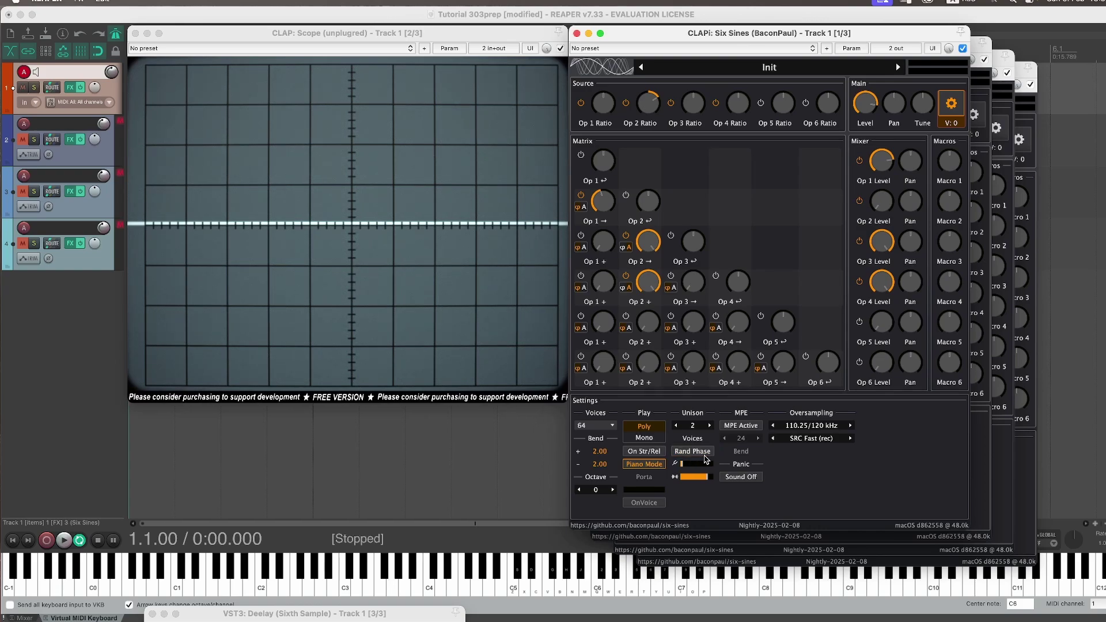
pyautogui.click(744, 478)
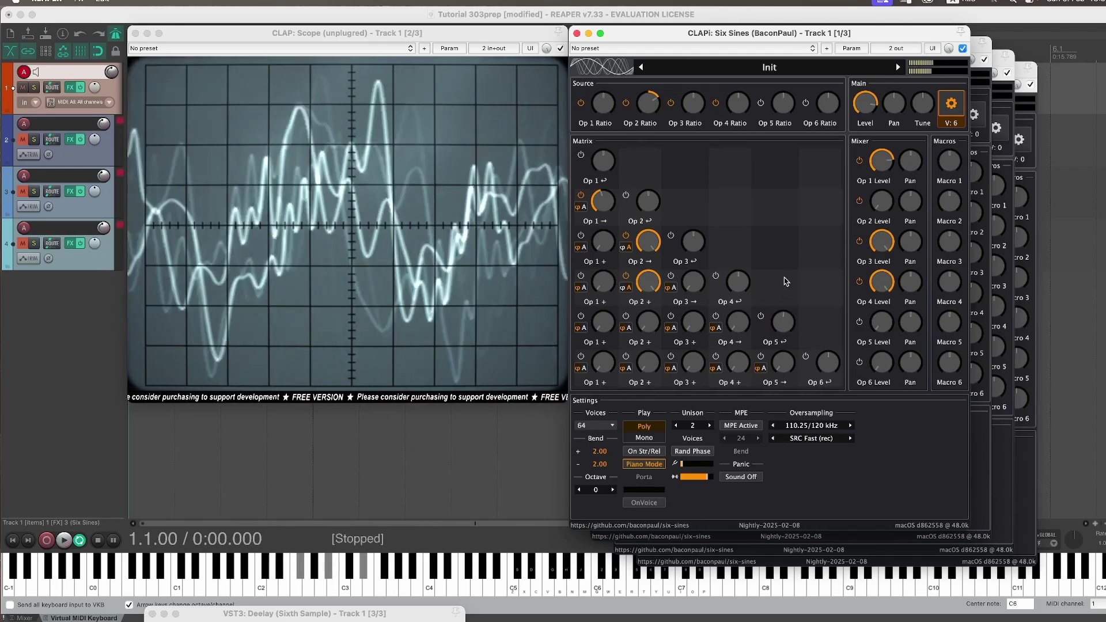
# Step: Set the Op 1 to Op 2 modulation depth to about 2.68 %
pyautogui.moveTo(617, 203)
pyautogui.mouseDown()
pyautogui.moveTo(611, 217)
pyautogui.moveTo(617, 190)
pyautogui.moveTo(609, 210)
pyautogui.mouseUp()
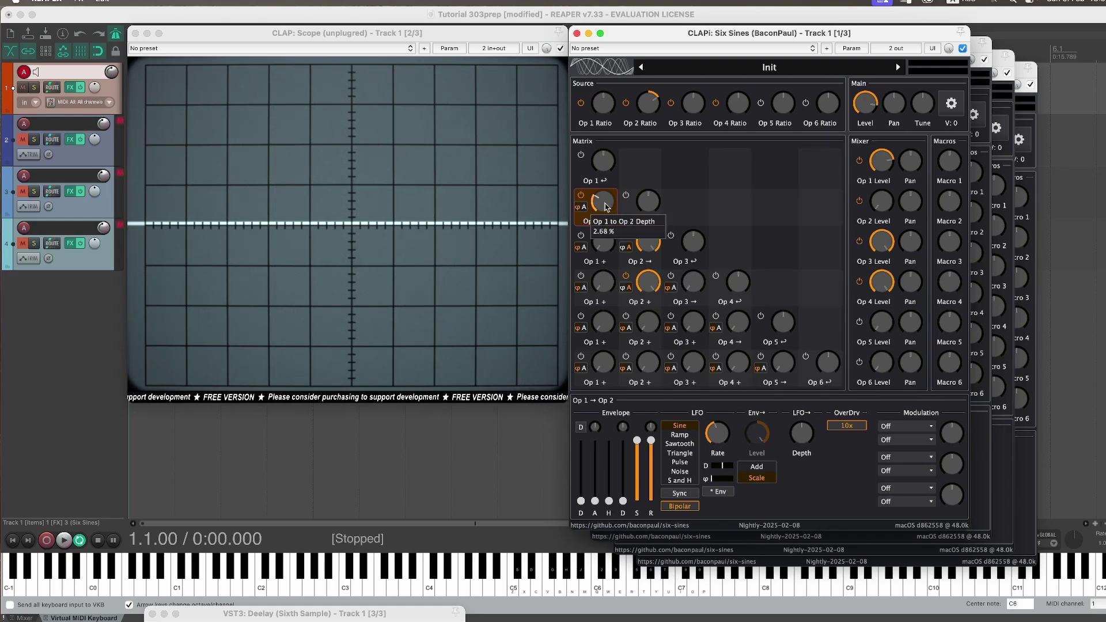
# Step: Re-enter the Op 2 source ratio as an exact value and raise the Op 1 to Op 2 modulation depth while a chord sounds
pyautogui.rightClick(648, 108)
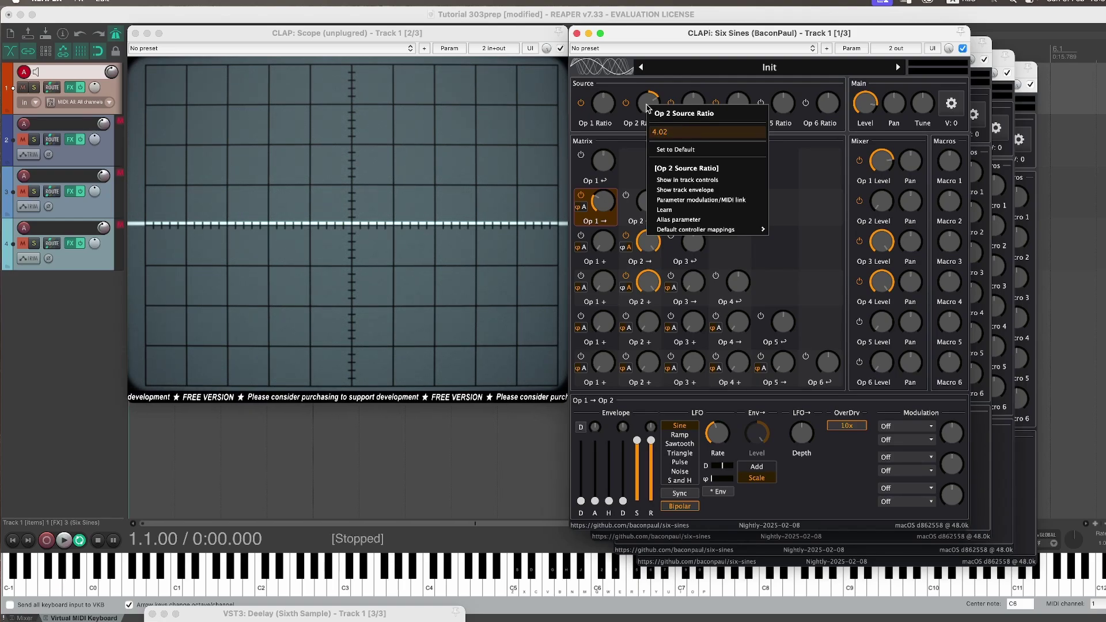
pyautogui.press('Return')
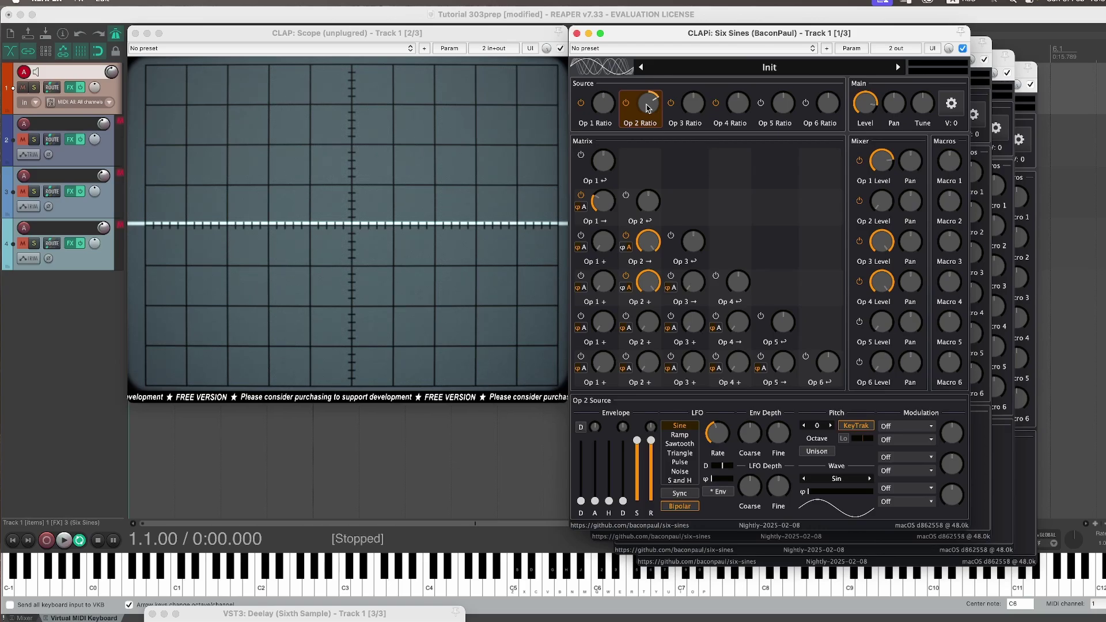
pyautogui.click(604, 202)
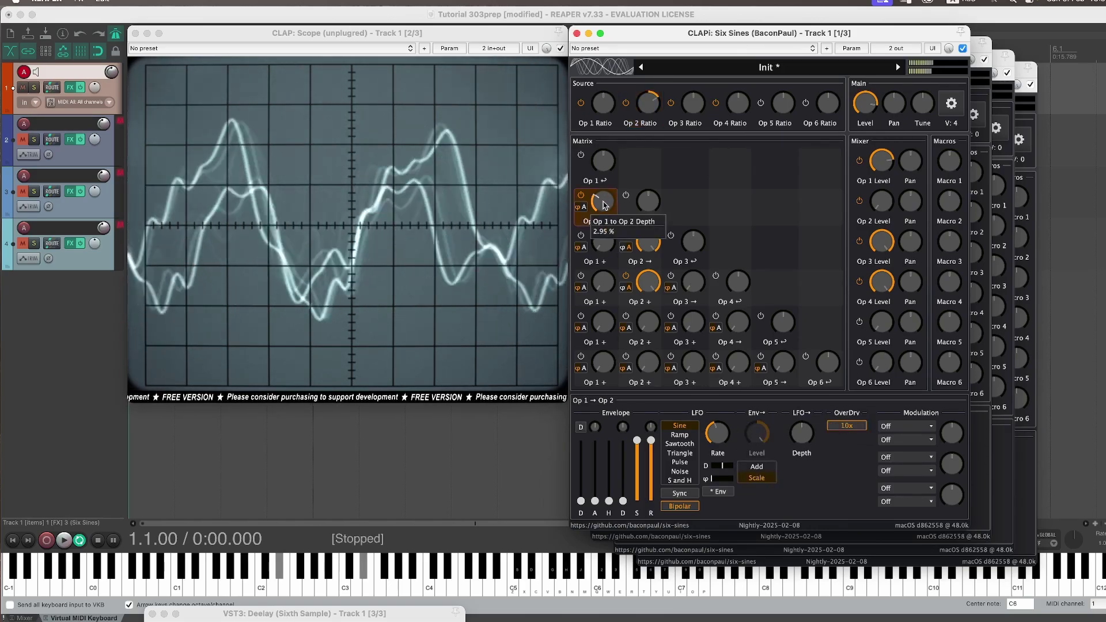
pyautogui.moveTo(604, 204); pyautogui.dragTo(613, 196)
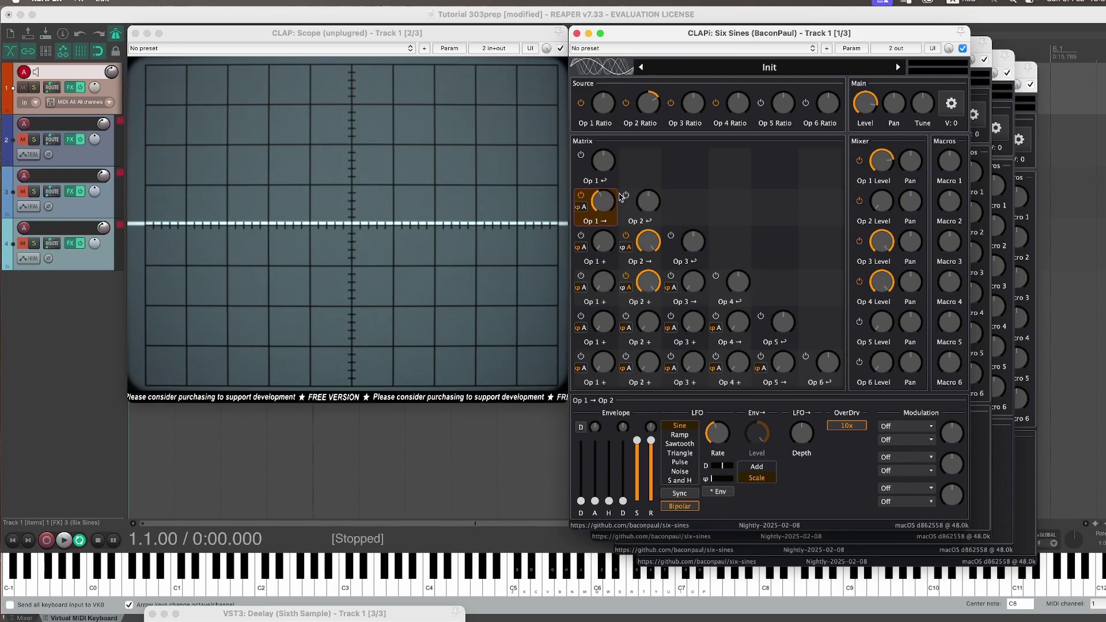
# Step: Try feedback on Op 2 together with a different Op 1 to Op 2 depth, and reset the Op 2 feedback level to zero
pyautogui.click(654, 204)
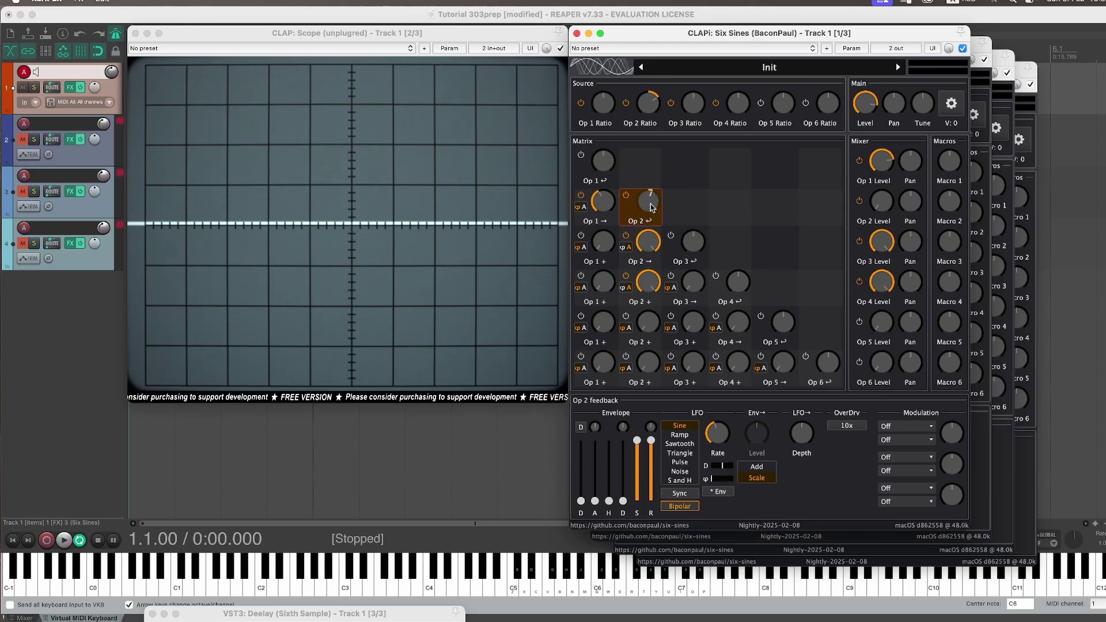
pyautogui.moveTo(652, 207); pyautogui.dragTo(660, 181)
pyautogui.moveTo(604, 204); pyautogui.dragTo(649, 228)
pyautogui.click(650, 197)
pyautogui.doubleClick(649, 204)
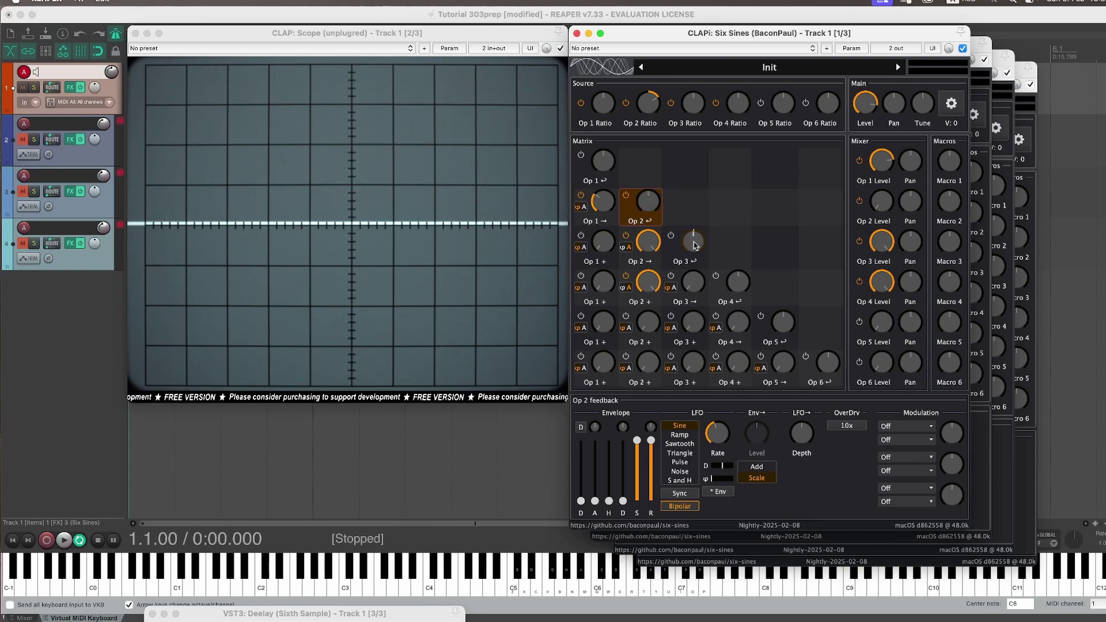
# Step: Add feedback to Op 3 and Op 4 and readjust both levels along with a higher Op 1 to Op 2 depth
pyautogui.moveTo(696, 246)
pyautogui.mouseDown()
pyautogui.moveTo(704, 220)
pyautogui.moveTo(710, 241)
pyautogui.mouseUp()
pyautogui.moveTo(735, 285); pyautogui.dragTo(741, 249)
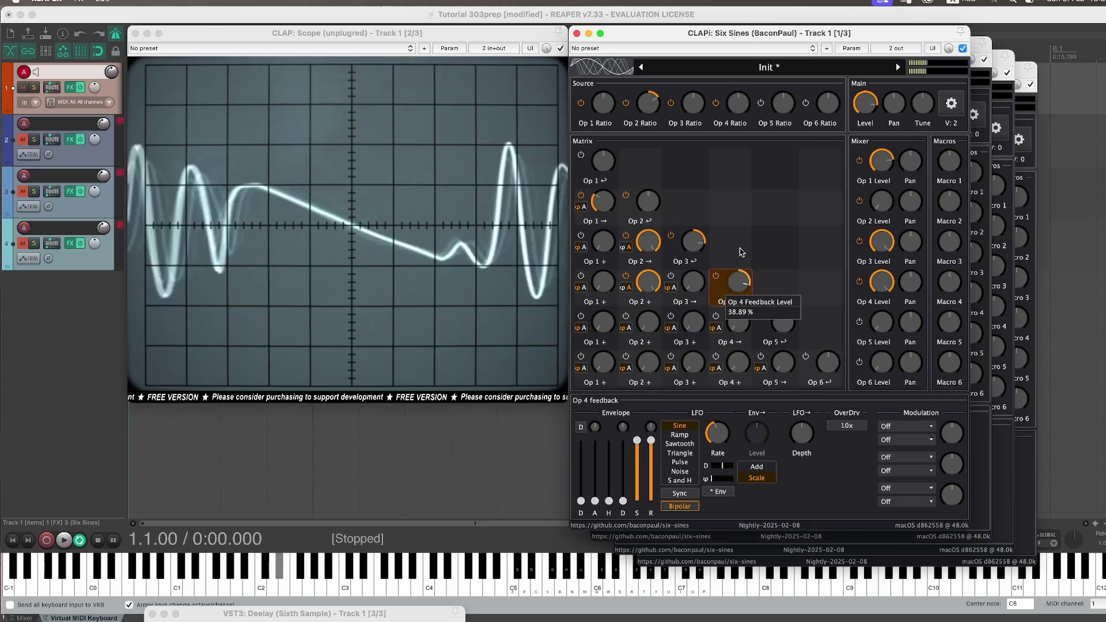
pyautogui.click(702, 244)
pyautogui.moveTo(612, 209); pyautogui.dragTo(615, 192)
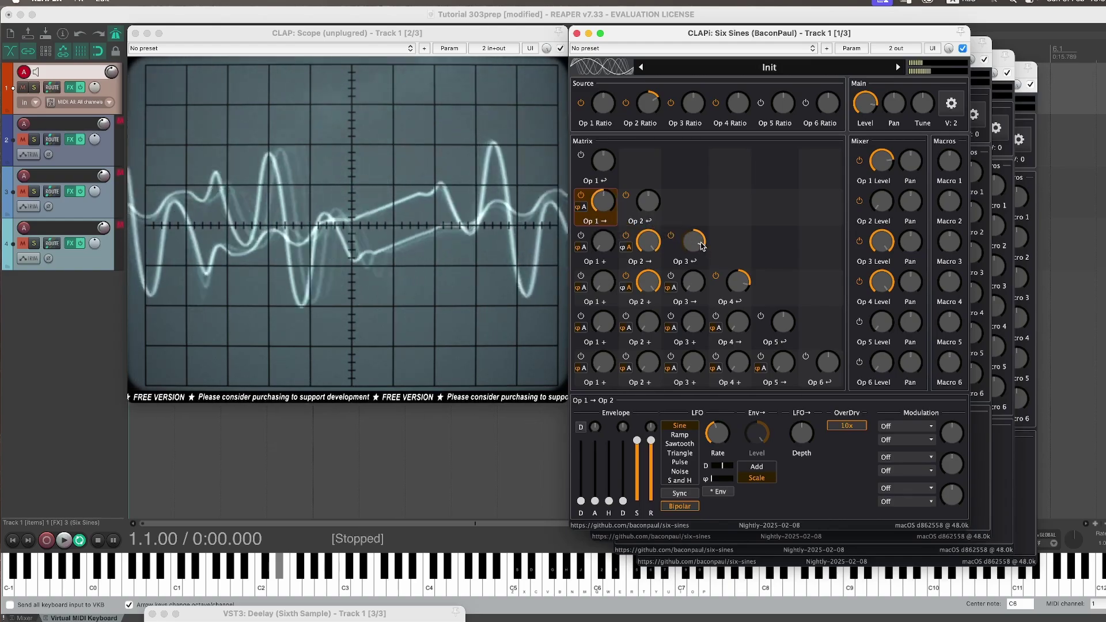
pyautogui.moveTo(701, 245); pyautogui.dragTo(703, 216)
pyautogui.moveTo(738, 284); pyautogui.dragTo(740, 276)
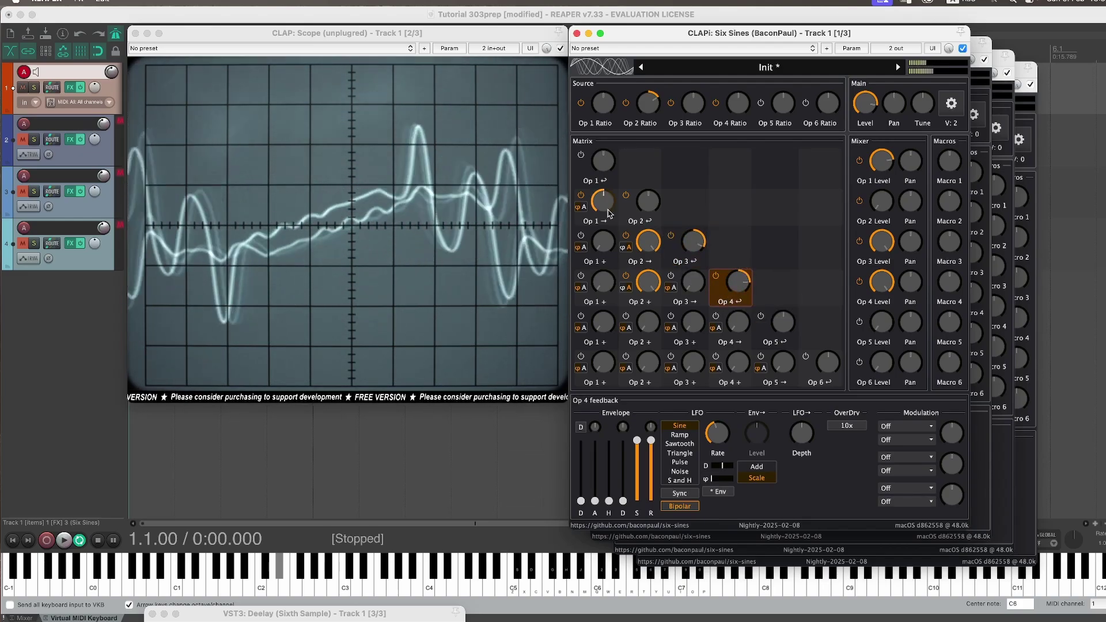
# Step: Sweep the Op 1 to Op 2 depth up to about 20.68 % and back down, and reset the Op 3 and Op 4 feedback to zero
pyautogui.click(606, 216)
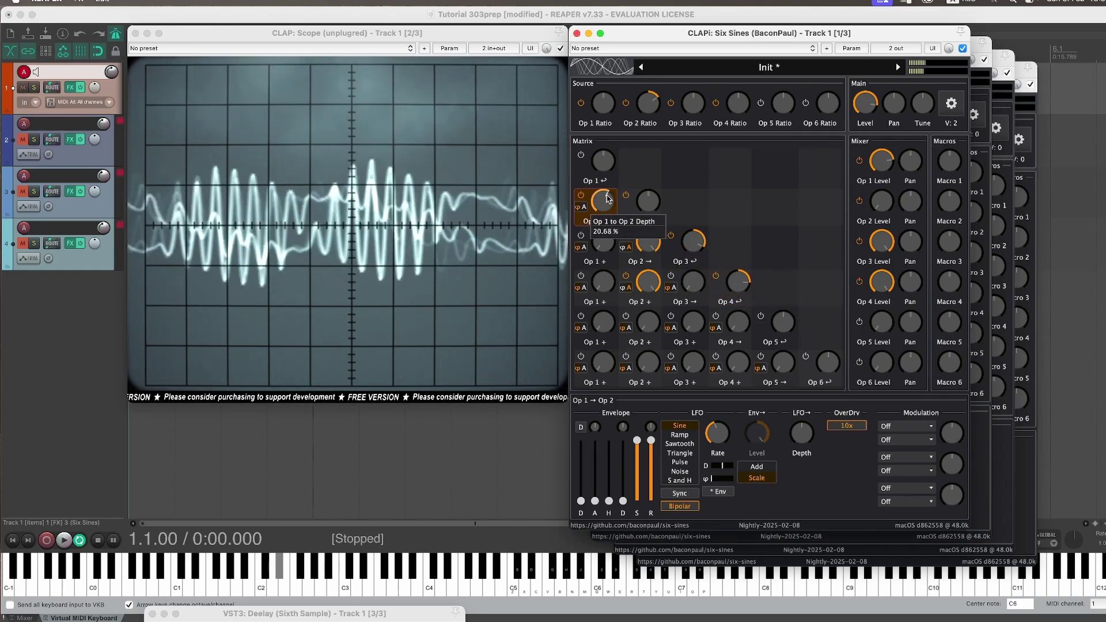
pyautogui.moveTo(608, 199); pyautogui.dragTo(603, 215)
pyautogui.click(689, 246)
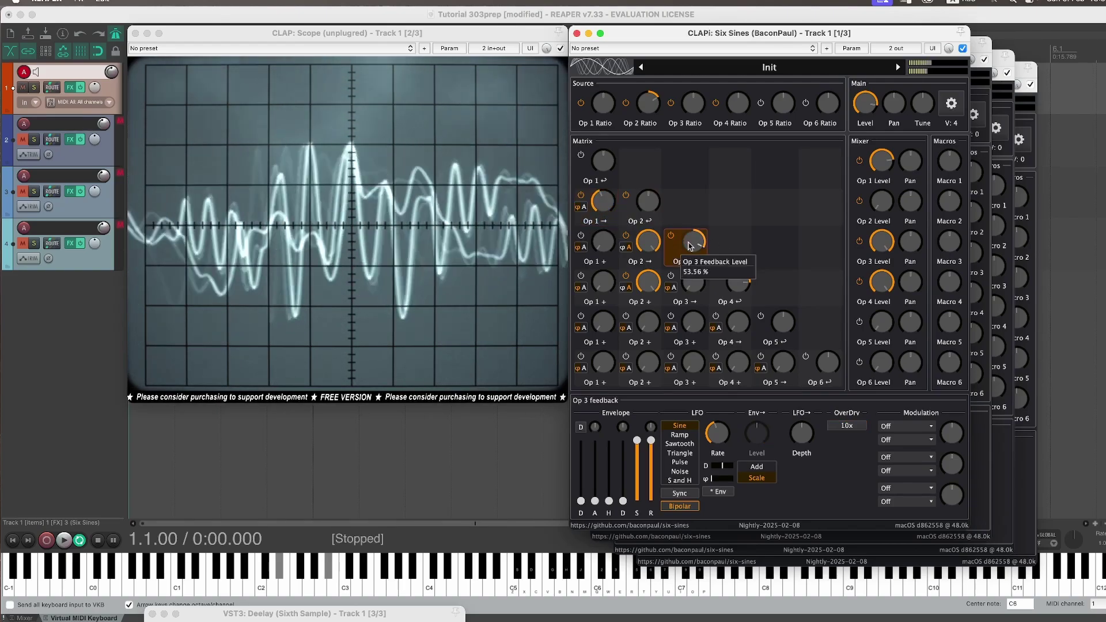
pyautogui.moveTo(690, 246); pyautogui.dragTo(740, 303)
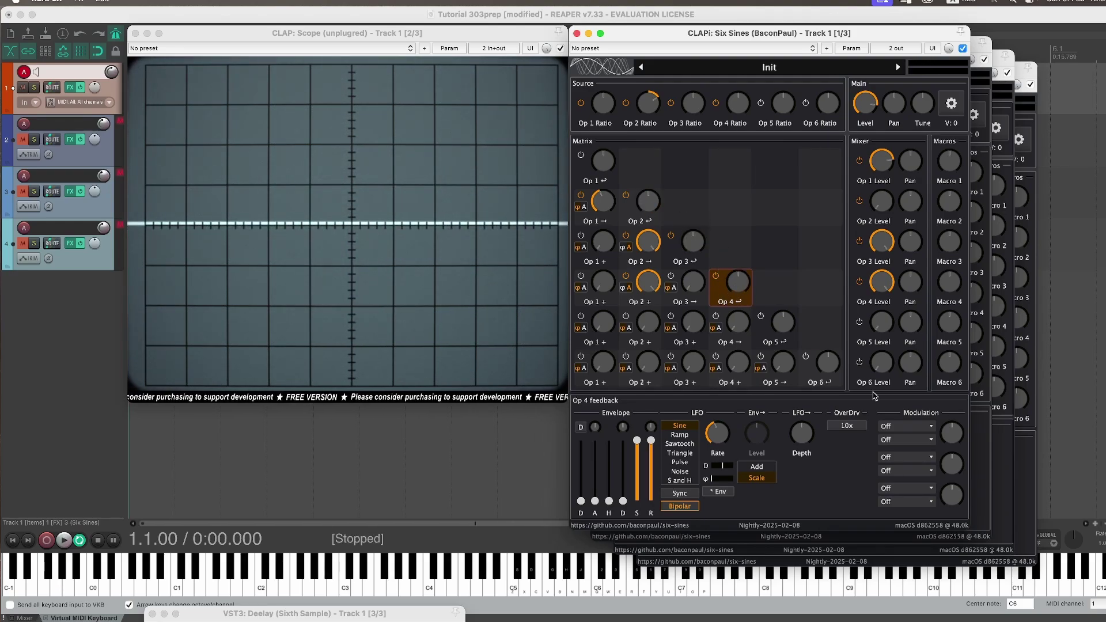
# Step: Modulate the Op 4 feedback's Env Atten from the Mod Wheel at full positive depth
pyautogui.click(896, 428)
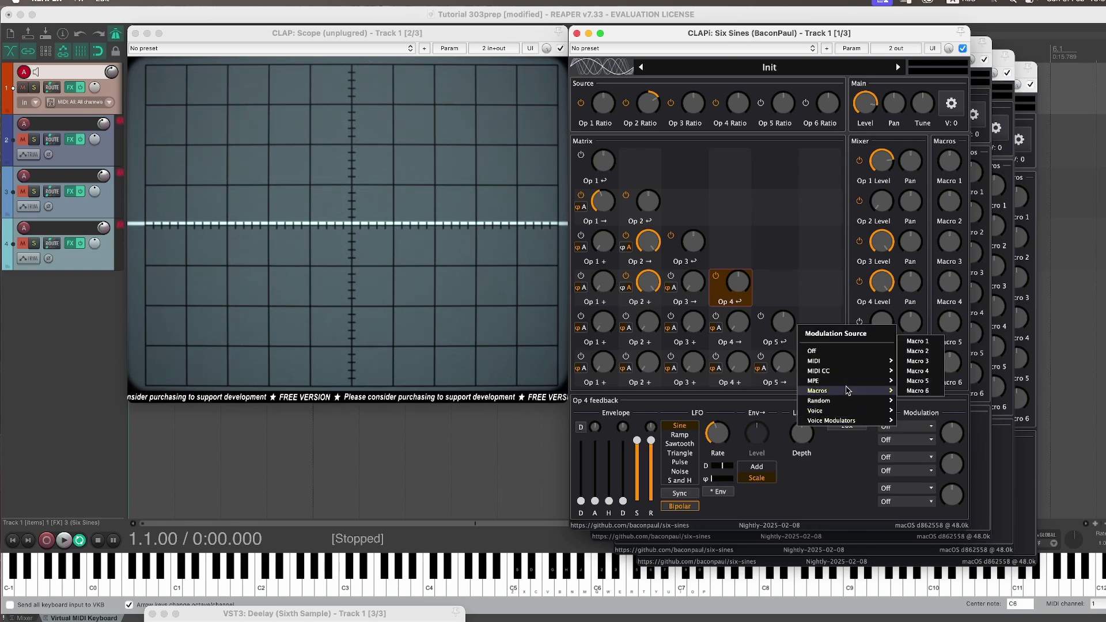
pyautogui.moveTo(847, 399)
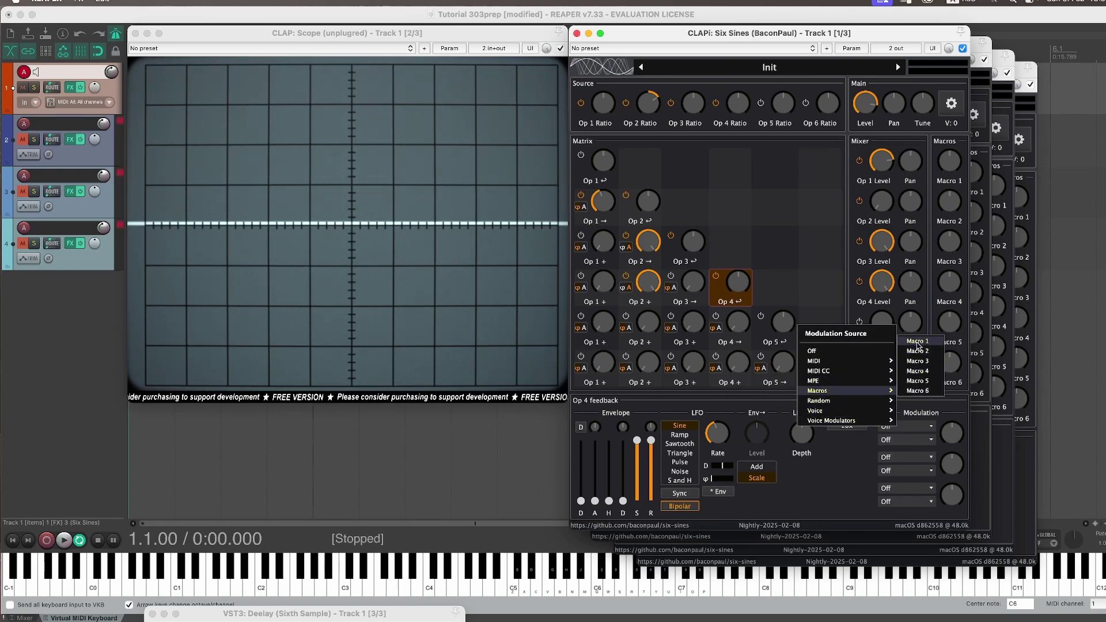
pyautogui.moveTo(831, 367)
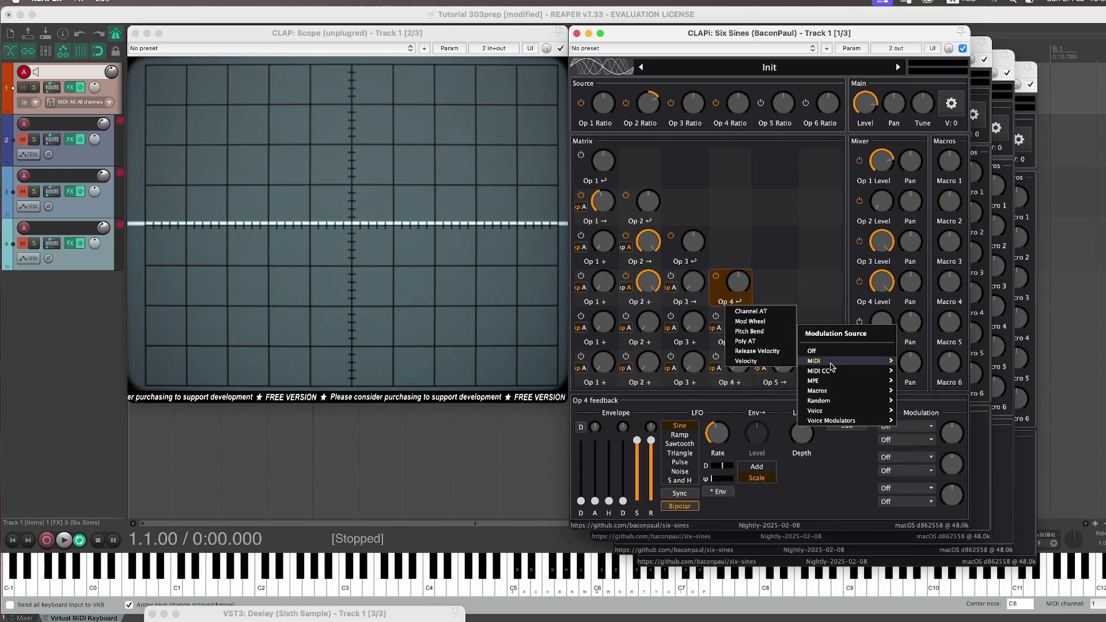
pyautogui.click(750, 321)
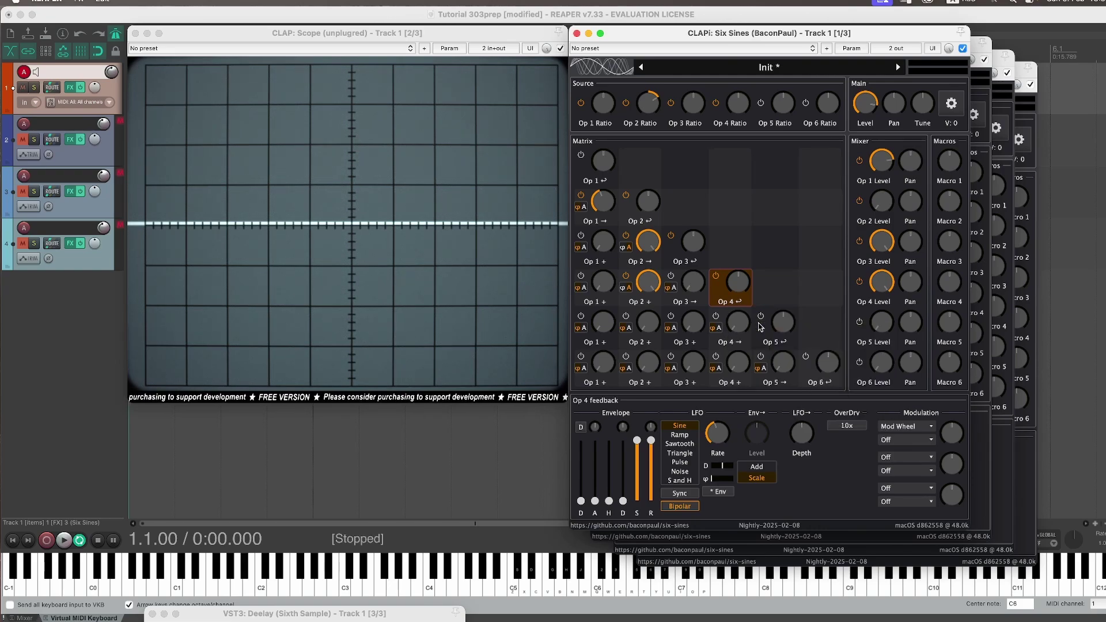
pyautogui.click(896, 441)
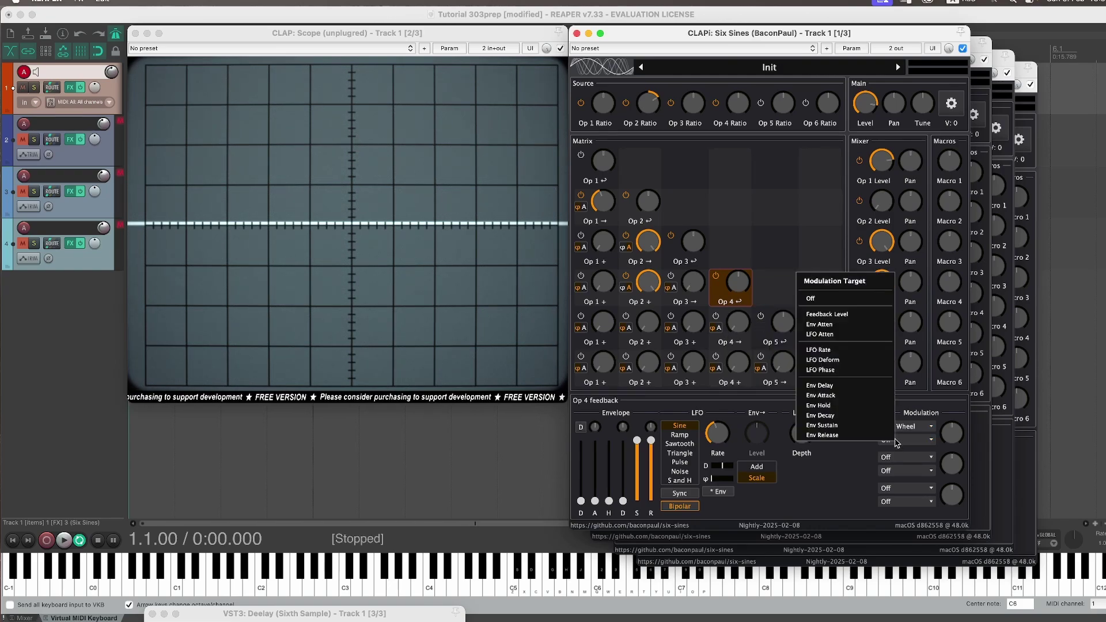
pyautogui.click(829, 327)
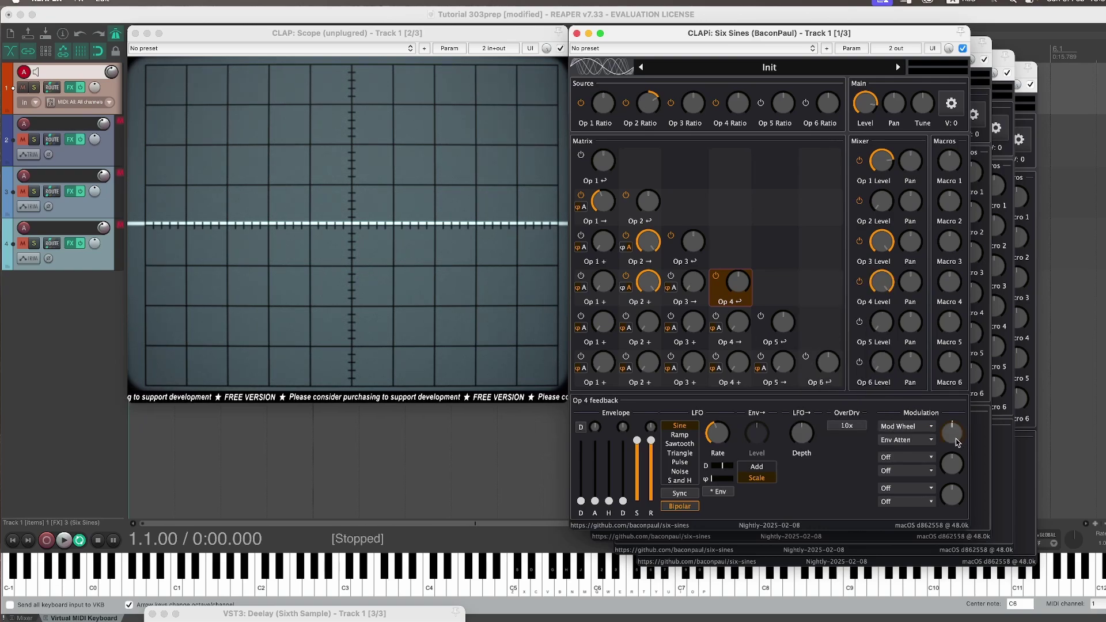
pyautogui.moveTo(956, 442); pyautogui.dragTo(964, 443)
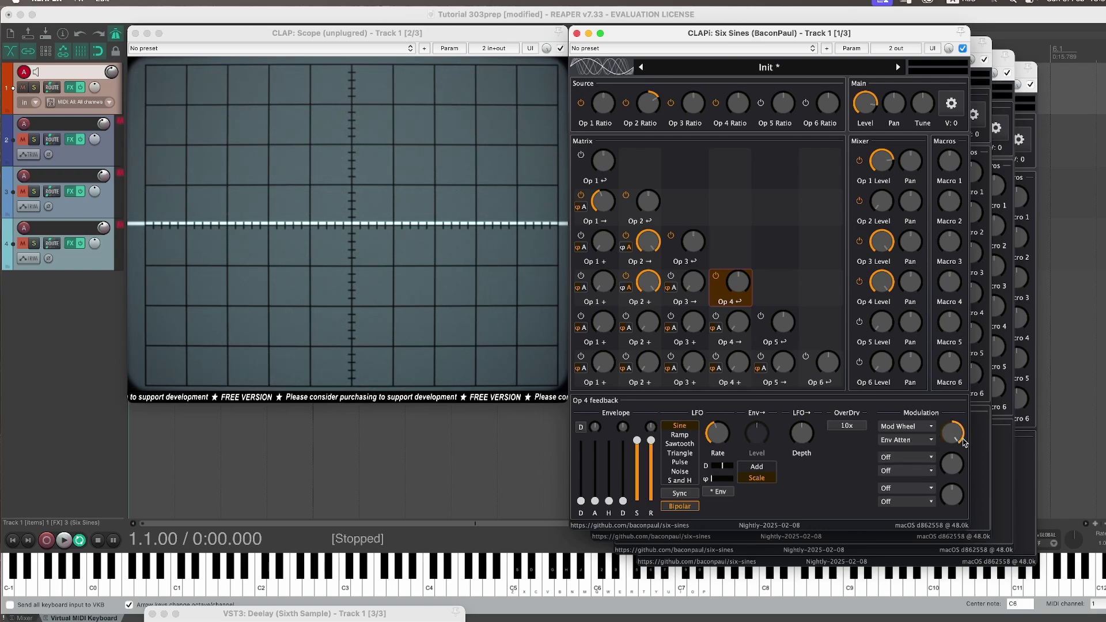
# Step: Assign the Mod Wheel as modulation source for the Env Atten of the Op 3 feedback
pyautogui.click(694, 249)
pyautogui.click(913, 428)
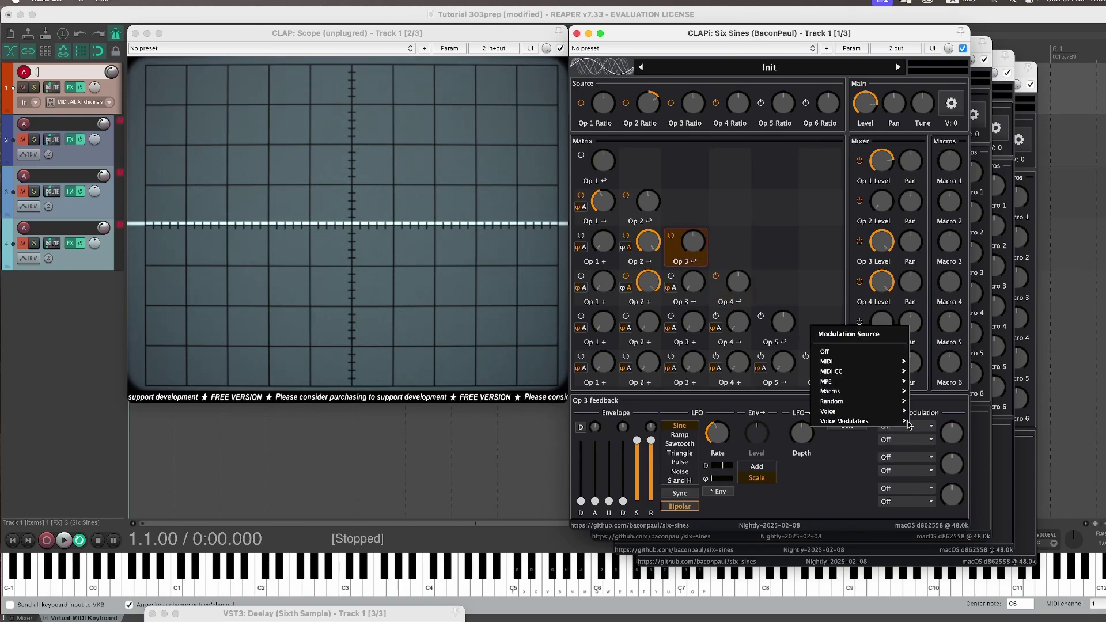
pyautogui.moveTo(862, 366)
pyautogui.click(763, 322)
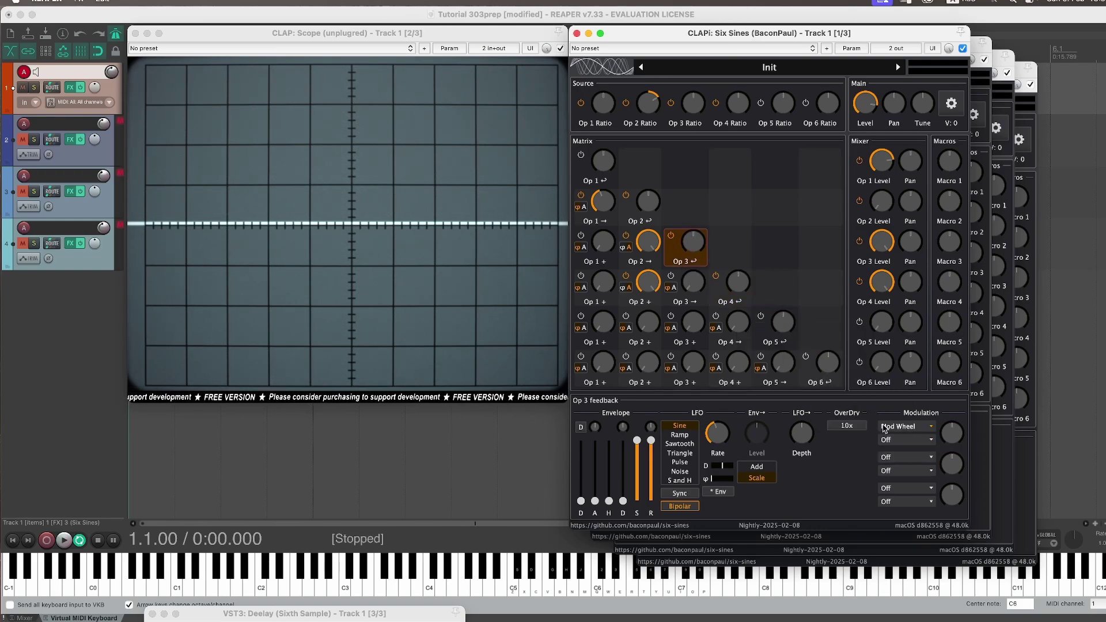
pyautogui.click(895, 440)
pyautogui.click(819, 322)
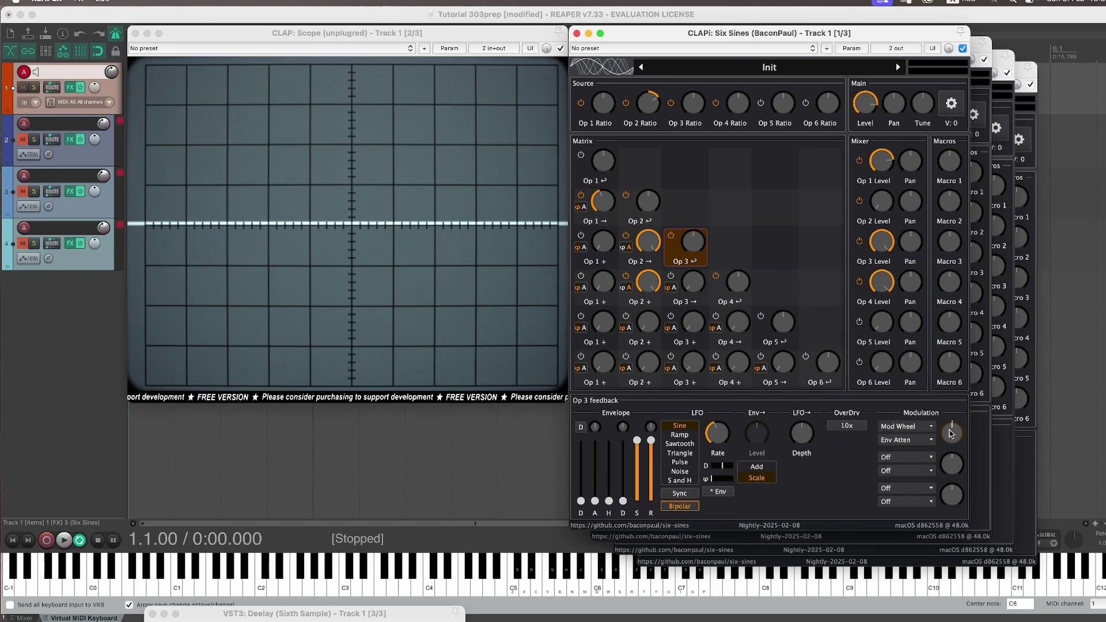
# Step: Modulate the Op 2 feedback's Env Atten from the Mod Wheel with a high positive depth
pyautogui.click(648, 205)
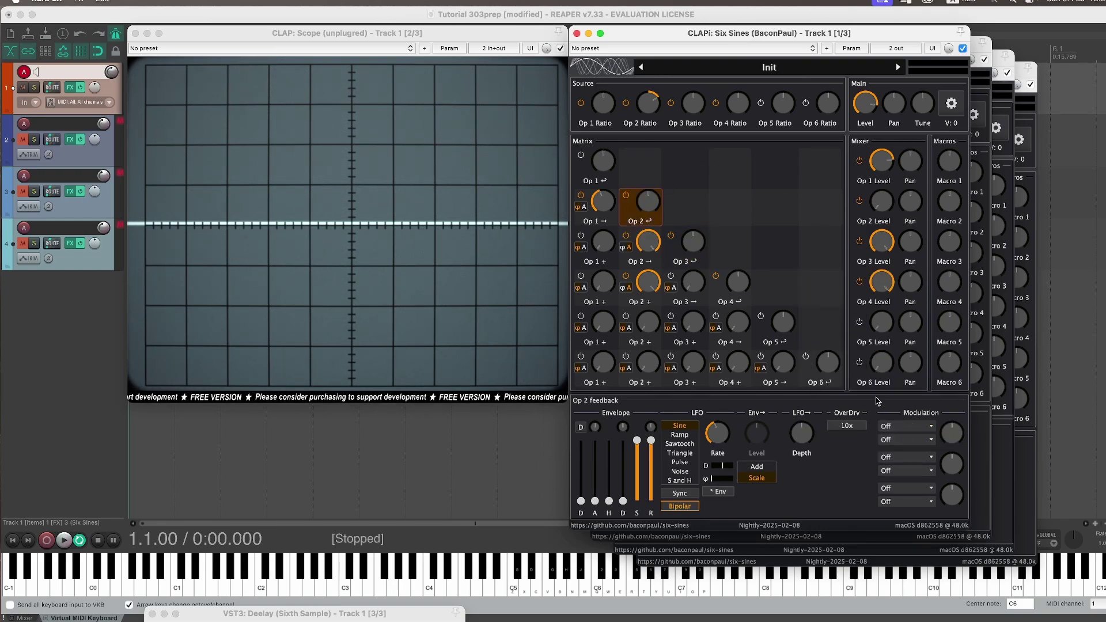
pyautogui.click(902, 429)
pyautogui.moveTo(846, 360)
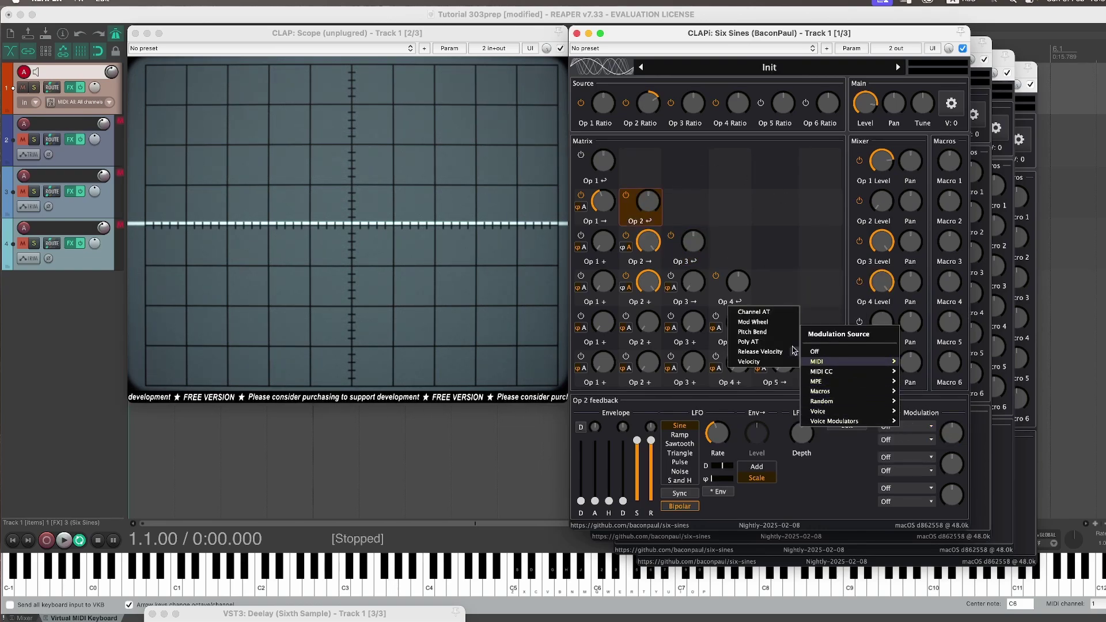
pyautogui.click(754, 322)
pyautogui.click(906, 440)
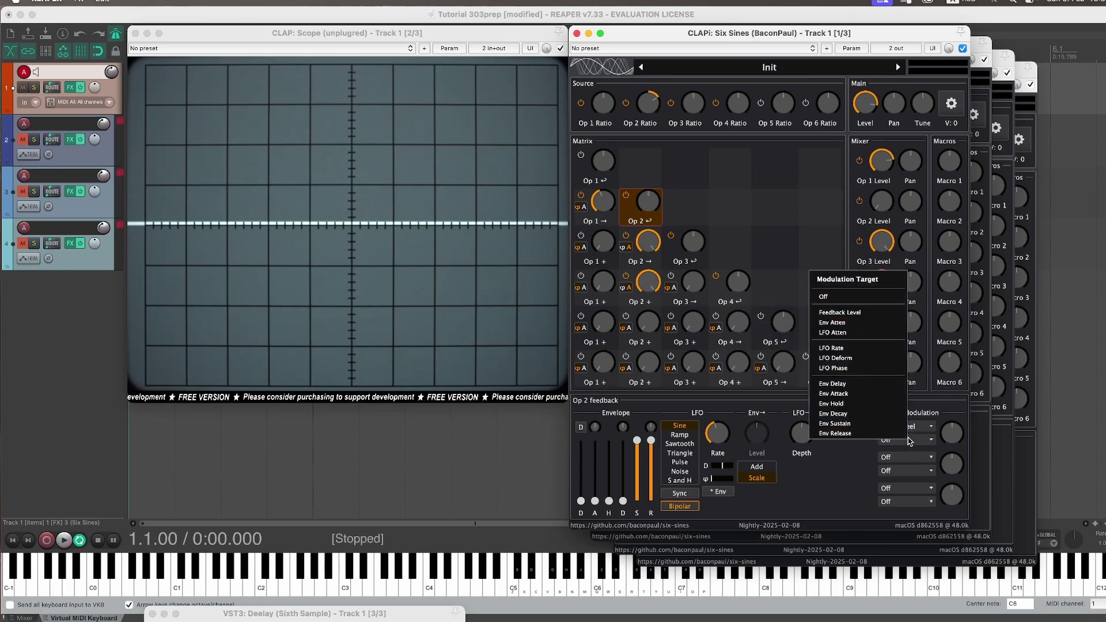
pyautogui.click(833, 323)
pyautogui.moveTo(954, 433); pyautogui.dragTo(960, 426)
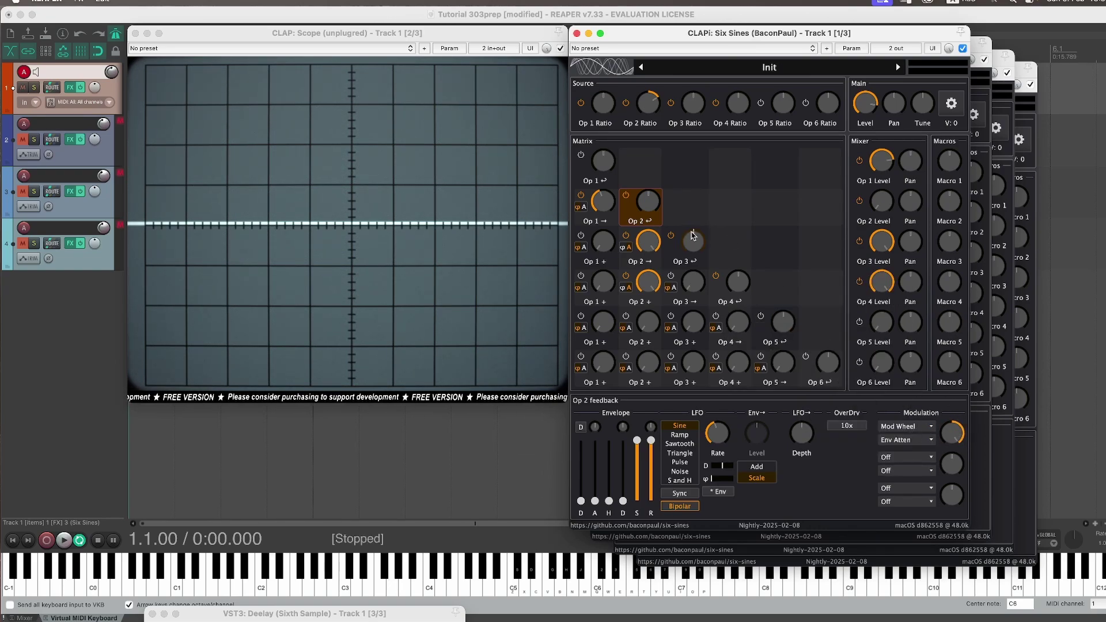
# Step: Raise the feedback levels of Op 2, Op 3 and Op 4
pyautogui.moveTo(652, 208); pyautogui.dragTo(652, 173)
pyautogui.moveTo(693, 241); pyautogui.dragTo(694, 213)
pyautogui.moveTo(738, 282); pyautogui.dragTo(732, 199)
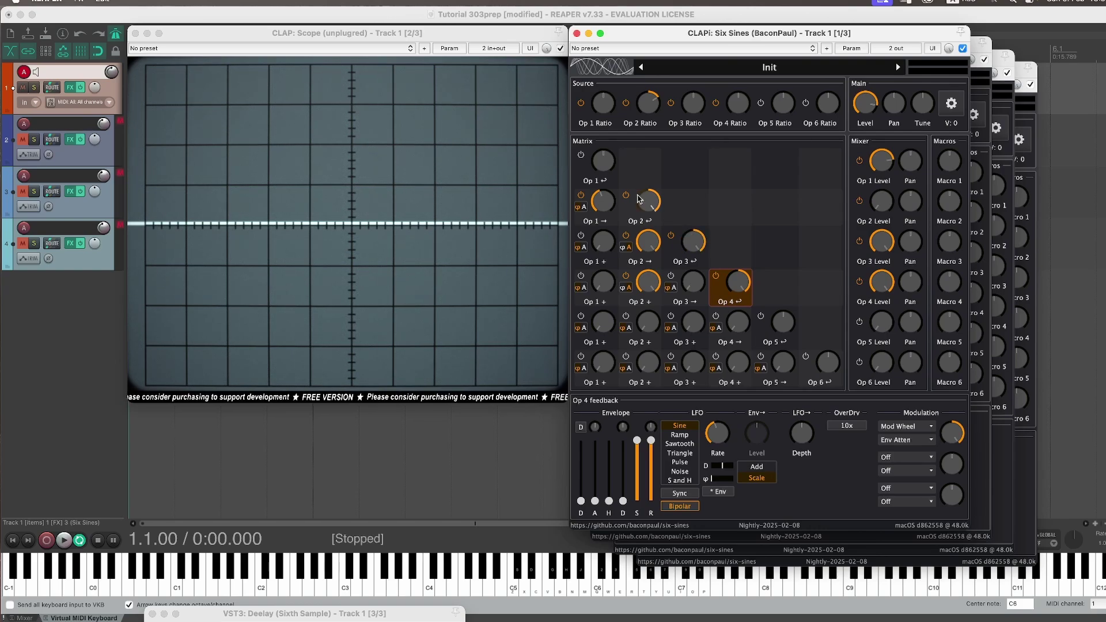
# Step: Modulate the Env Atten of the Op 1 to Op 2 connection from CC 011 – Expression with a high positive depth
pyautogui.click(609, 207)
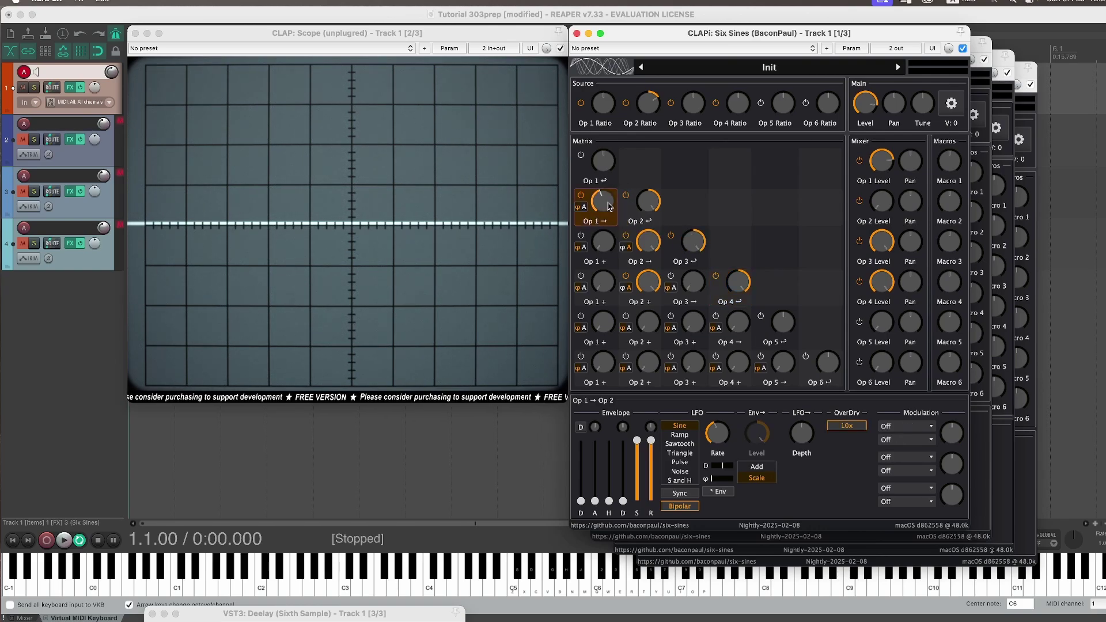
pyautogui.click(904, 434)
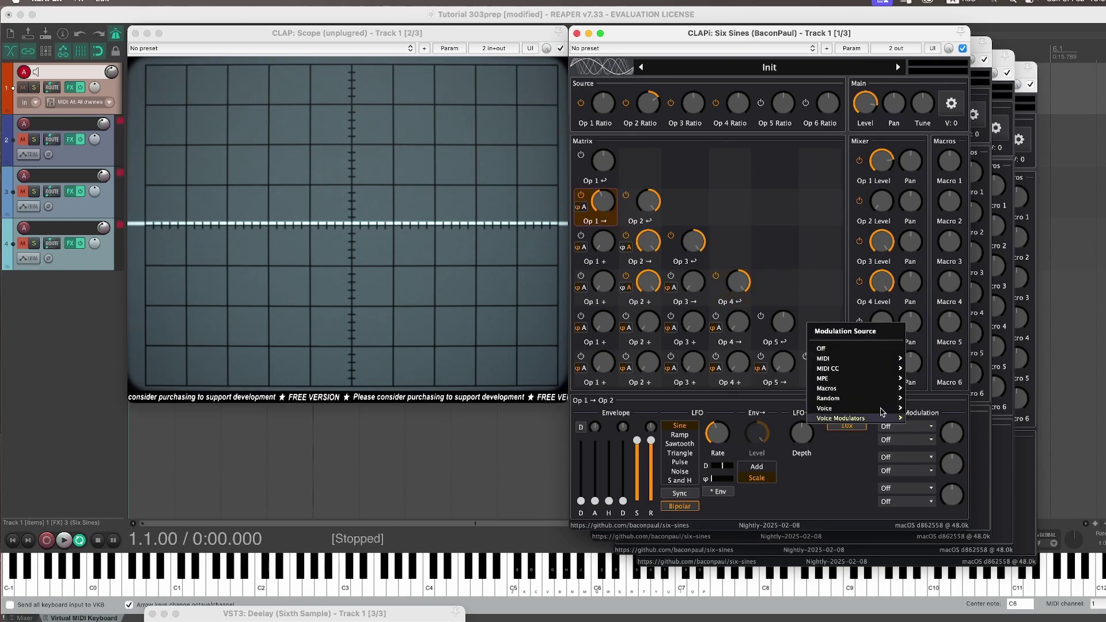
pyautogui.moveTo(846, 375)
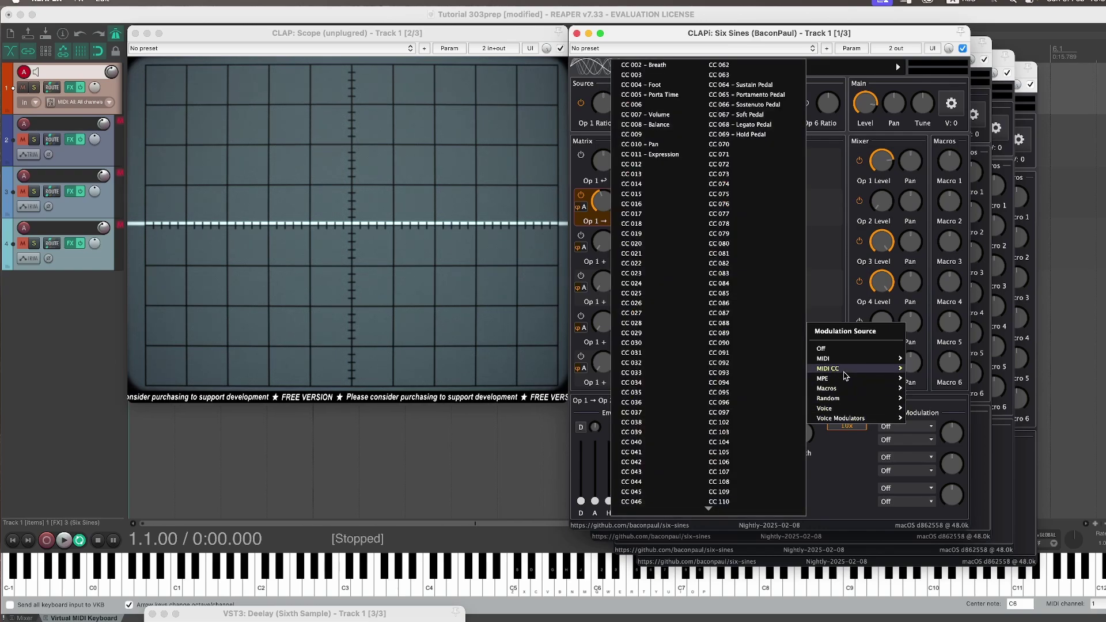
pyautogui.click(657, 156)
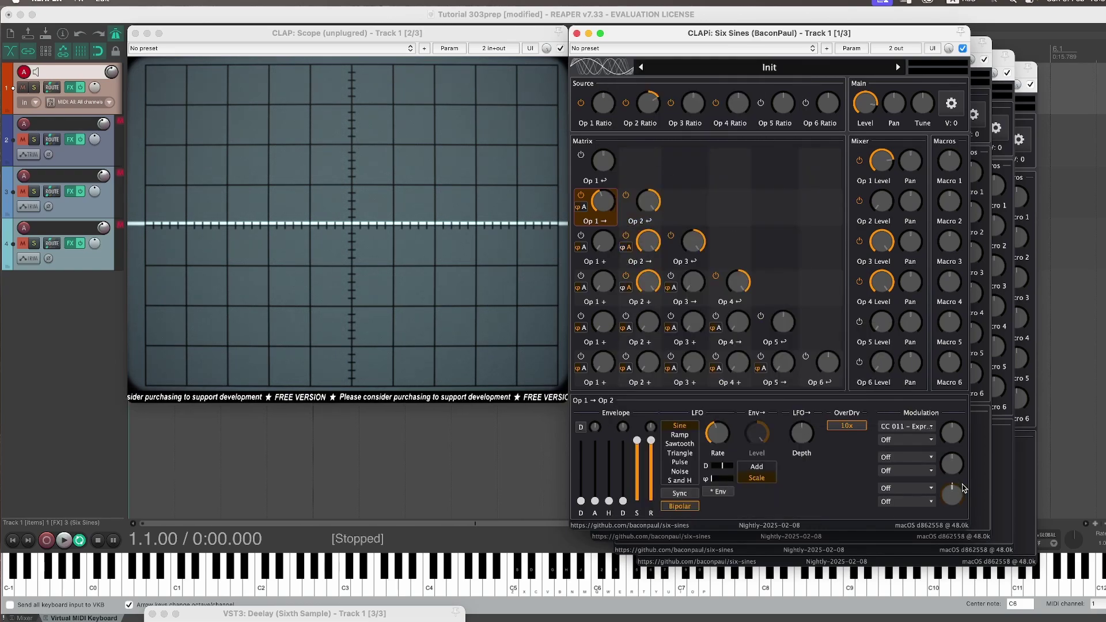
pyautogui.click(910, 443)
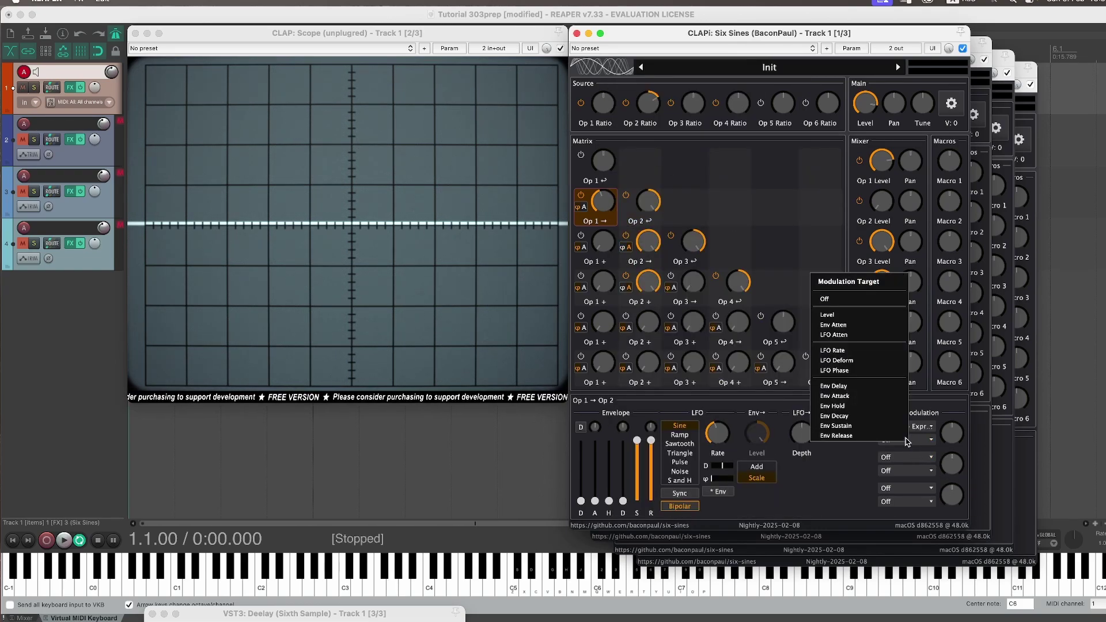
pyautogui.click(833, 326)
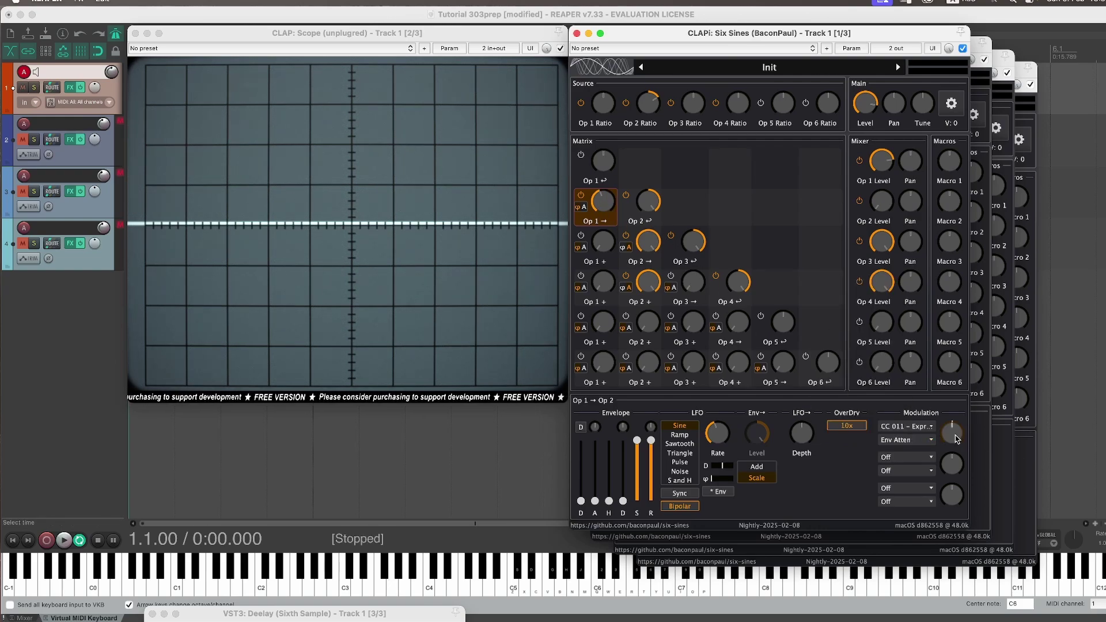
pyautogui.moveTo(954, 439); pyautogui.dragTo(959, 331)
pyautogui.moveTo(959, 437); pyautogui.dragTo(958, 428)
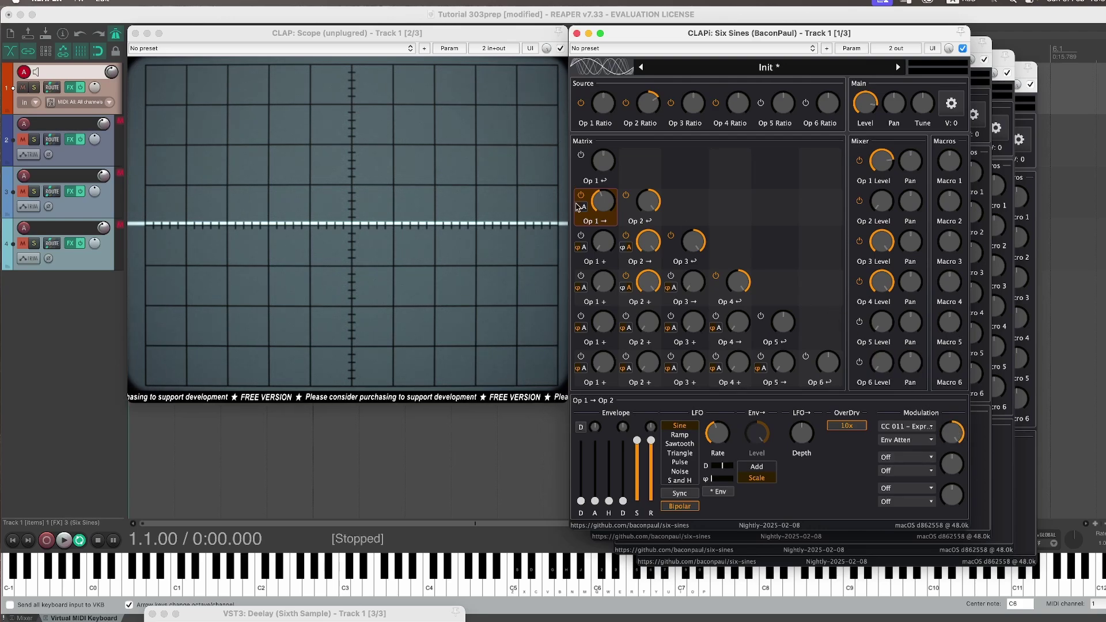
# Step: Raise the Op 1 to Op 2 depth to its maximum, lower it again, and vary it between about 6 % and 17 % while playing a chord
pyautogui.moveTo(600, 205); pyautogui.dragTo(610, 185)
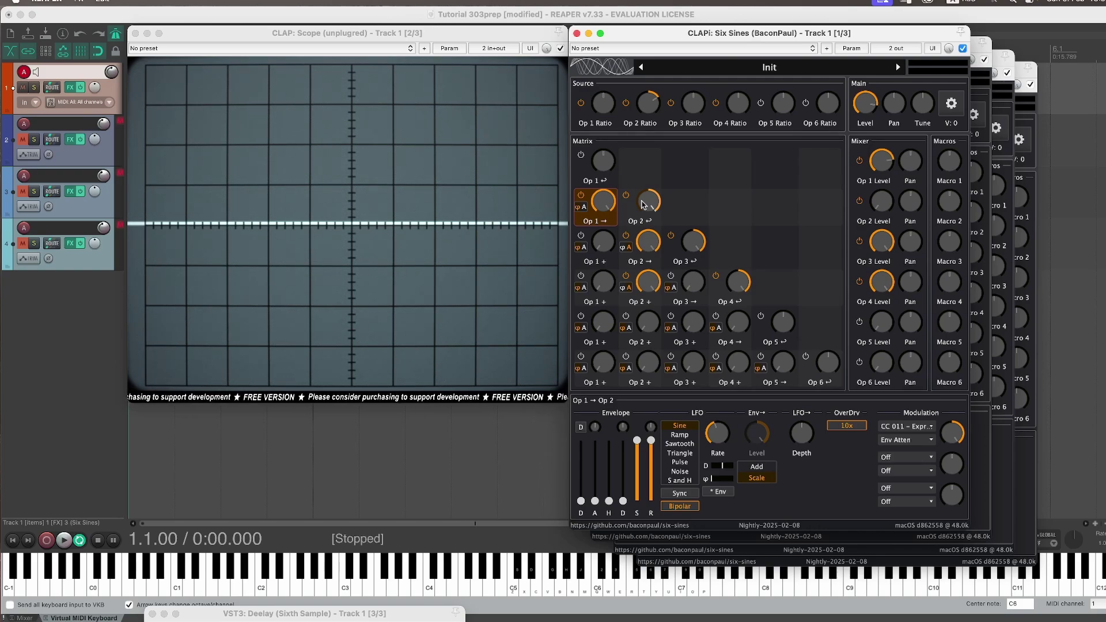
pyautogui.moveTo(603, 201); pyautogui.dragTo(607, 212)
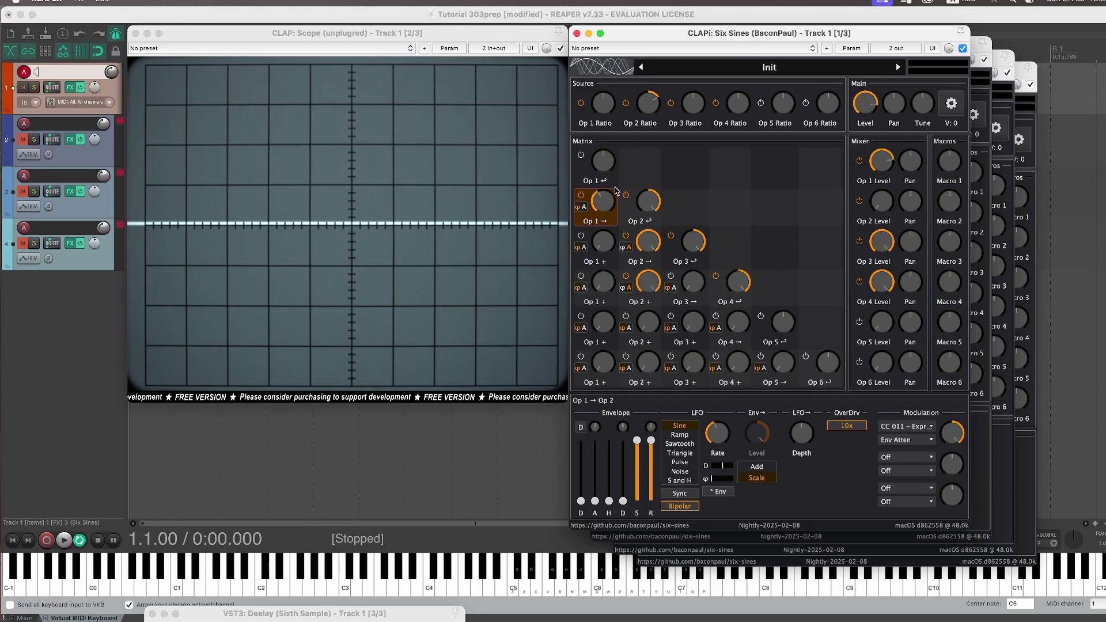
pyautogui.doubleClick(650, 106)
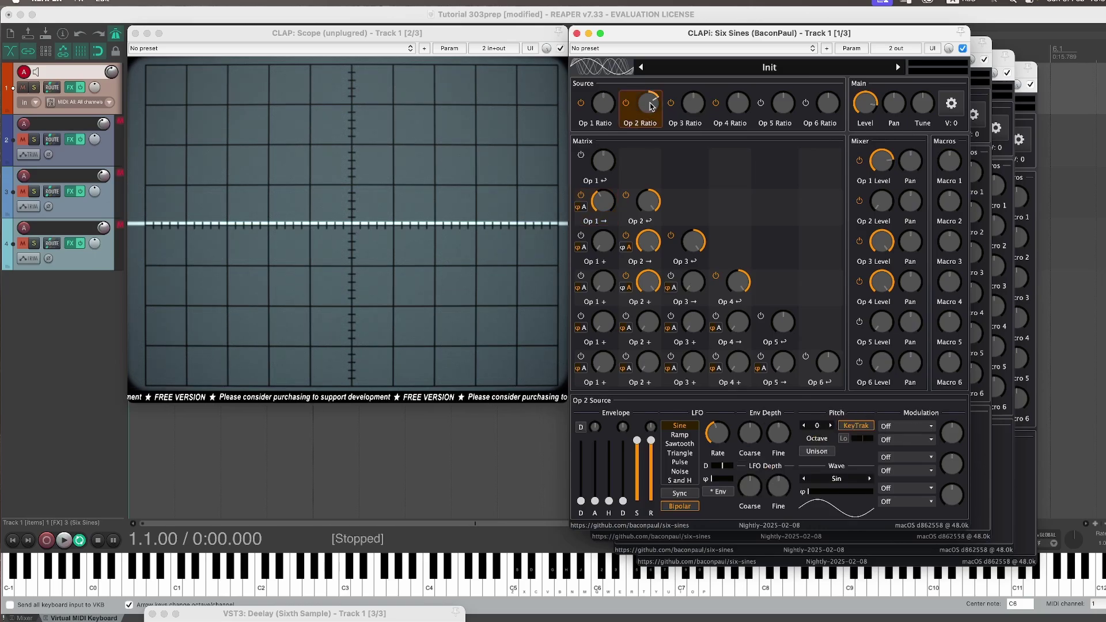
pyautogui.moveTo(607, 206)
pyautogui.mouseDown()
pyautogui.moveTo(608, 192)
pyautogui.moveTo(609, 204)
pyautogui.mouseUp()
pyautogui.scroll(2, 609, 202)
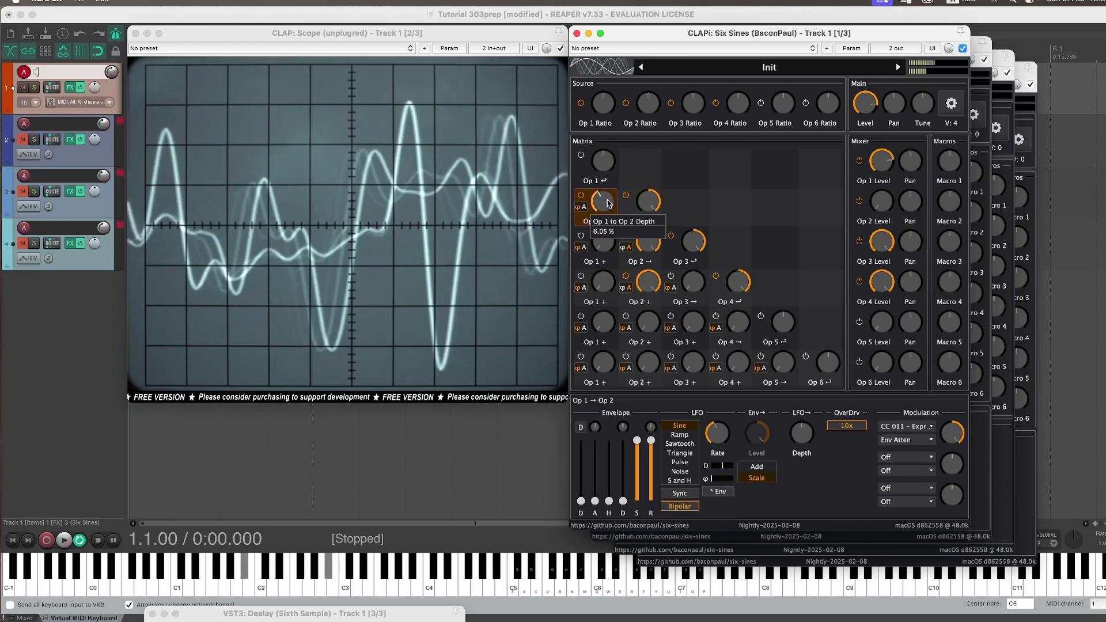
pyautogui.scroll(-3, 609, 201)
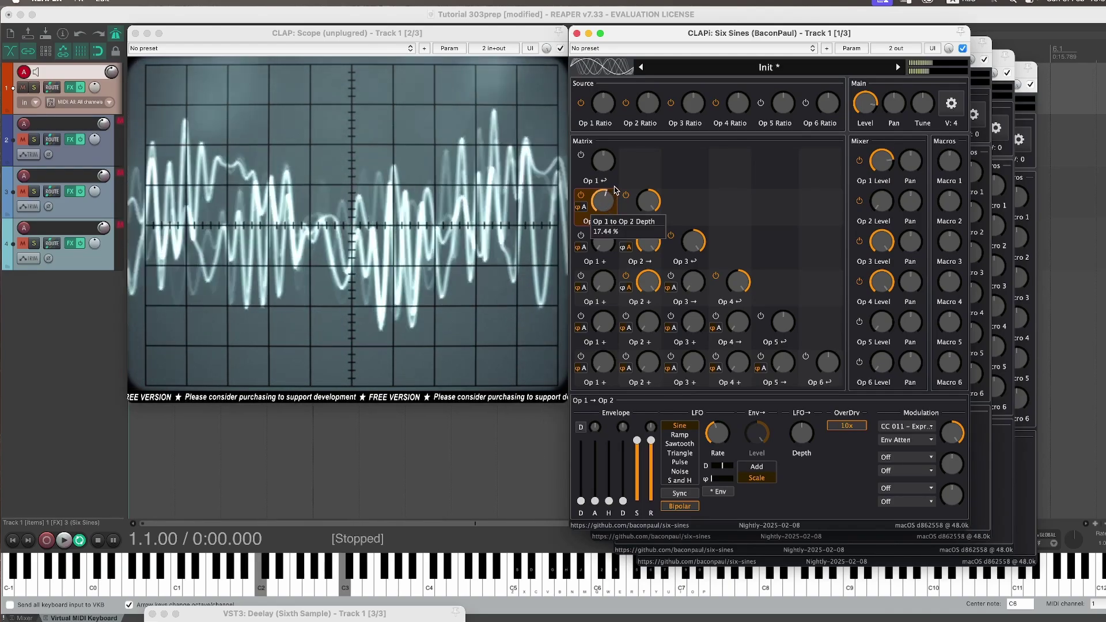
pyautogui.scroll(1, 614, 197)
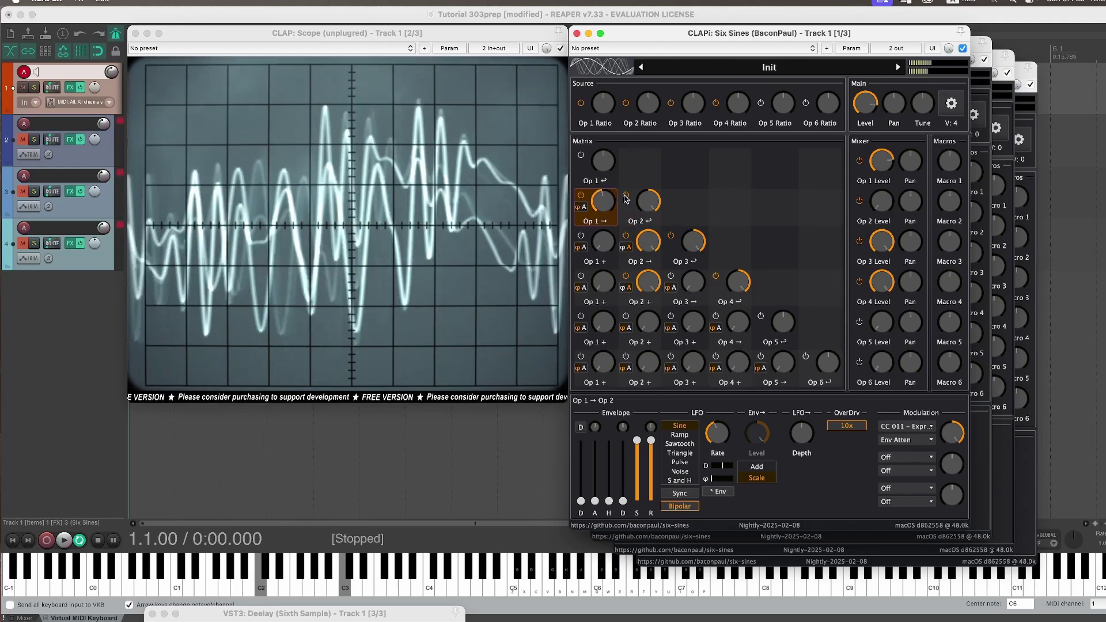